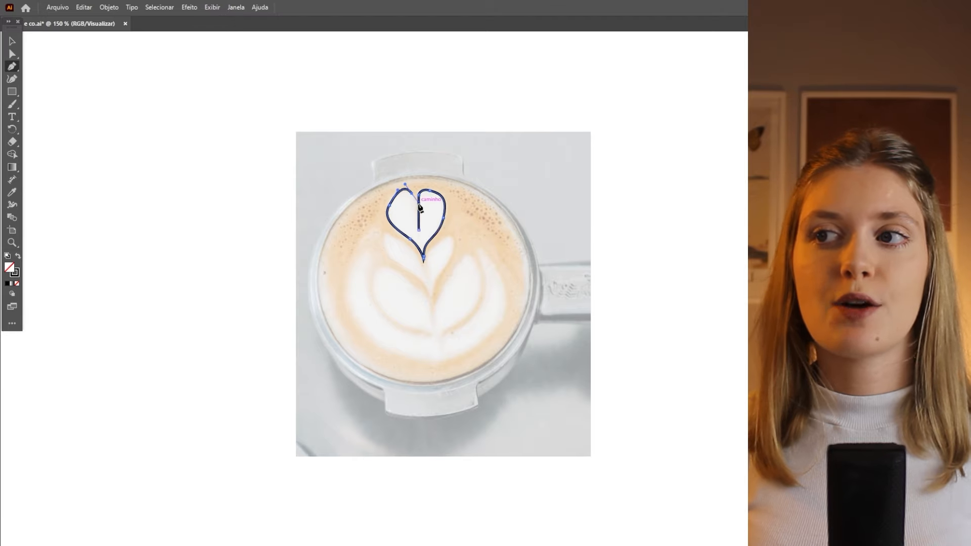
- Smooth the traced heart outline at the top of the latte art
{"action": "right_click", "coordinate": [445, 216]}
{"action": "left_click", "coordinate": [485, 419]}
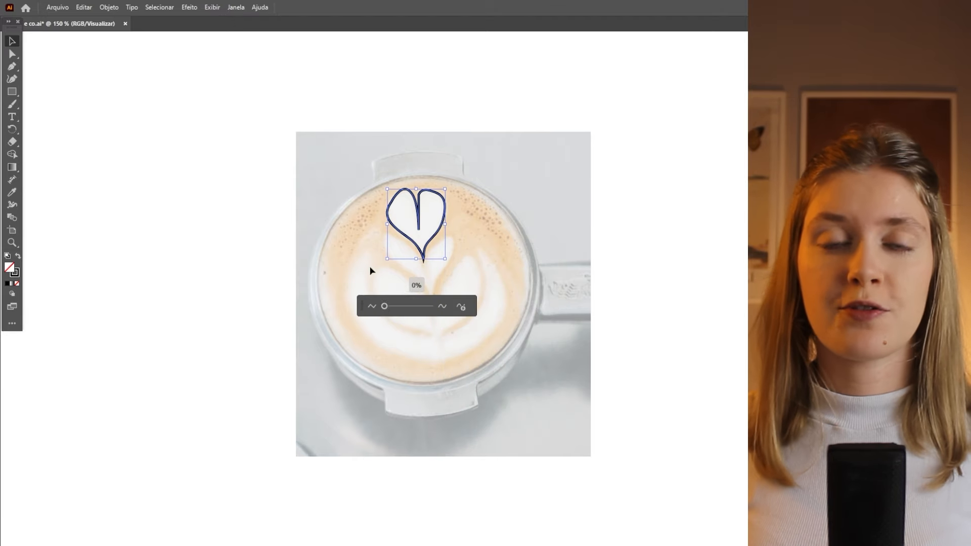
{"action": "left_click_drag", "start_coordinate": [385, 306], "coordinate": [410, 305]}
{"action": "left_click", "coordinate": [253, 214]}
- Trace the flatter heart-shaped leaf below the first heart with the Pen tool and start smoothing its outline
{"action": "key", "text": "p"}
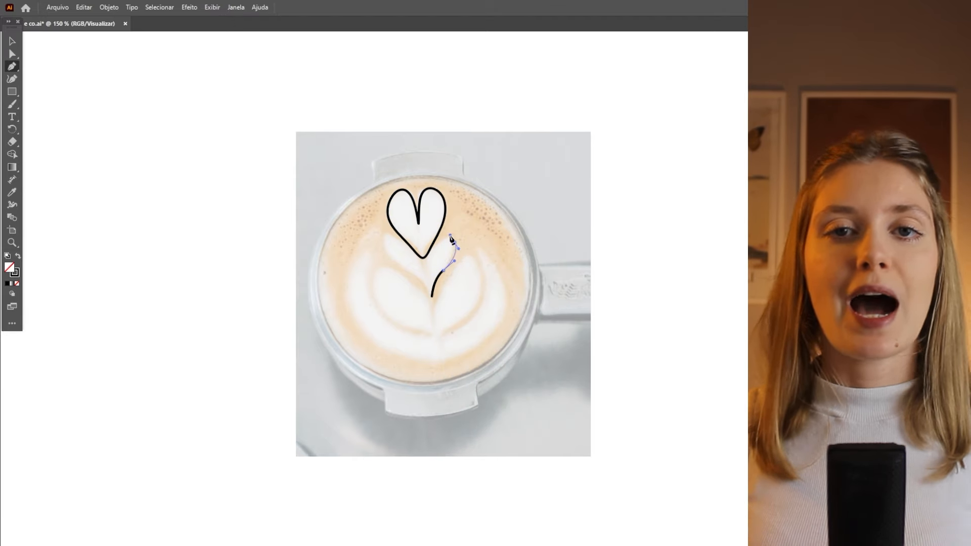
{"action": "right_click", "coordinate": [442, 273]}
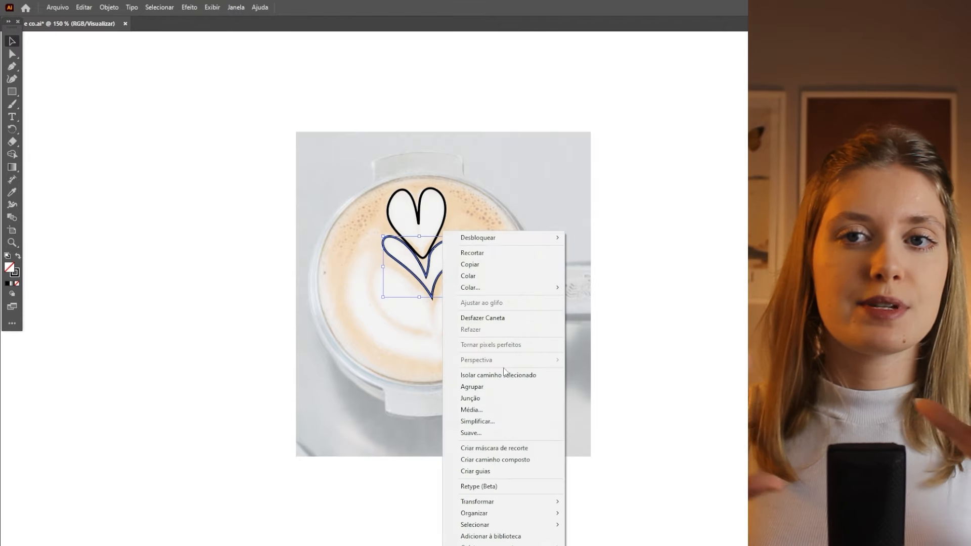
{"action": "left_click", "coordinate": [486, 435]}
{"action": "left_click_drag", "start_coordinate": [433, 308], "coordinate": [415, 308]}
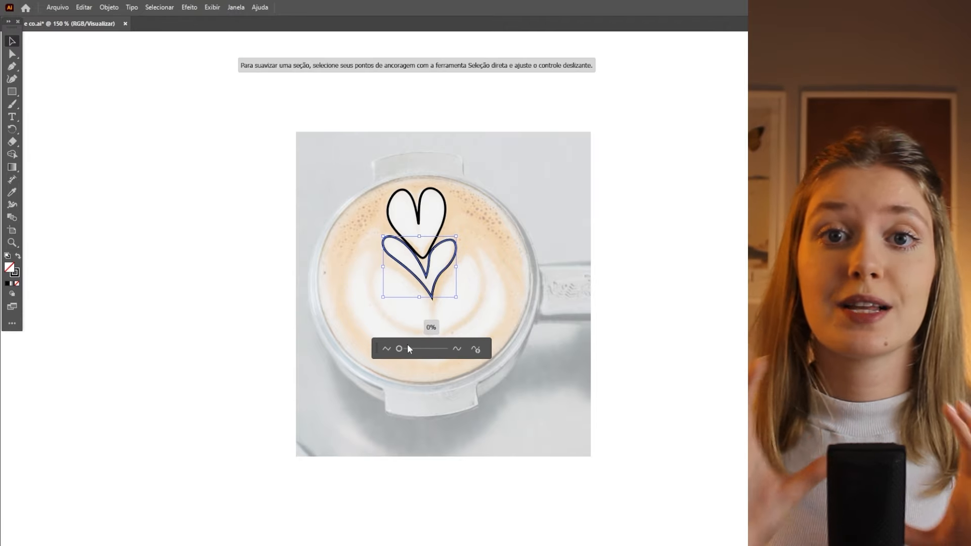
- Try to simplify the second heart's path and undo the attempt
{"action": "right_click", "coordinate": [436, 268]}
{"action": "left_click", "coordinate": [481, 408]}
{"action": "left_click_drag", "start_coordinate": [383, 307], "coordinate": [452, 382]}
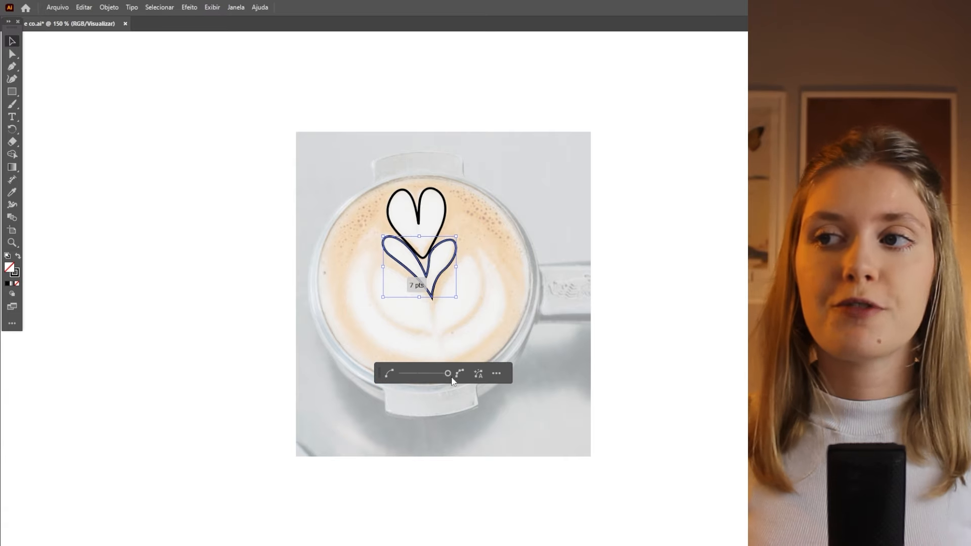
{"action": "key", "text": "ctrl+z"}
{"action": "key", "text": "ctrl+z"}
{"action": "key", "text": "ctrl+shift+z"}
- Smooth the second heart's outline and shift it slightly down, away from the top heart
{"action": "right_click", "coordinate": [444, 275]}
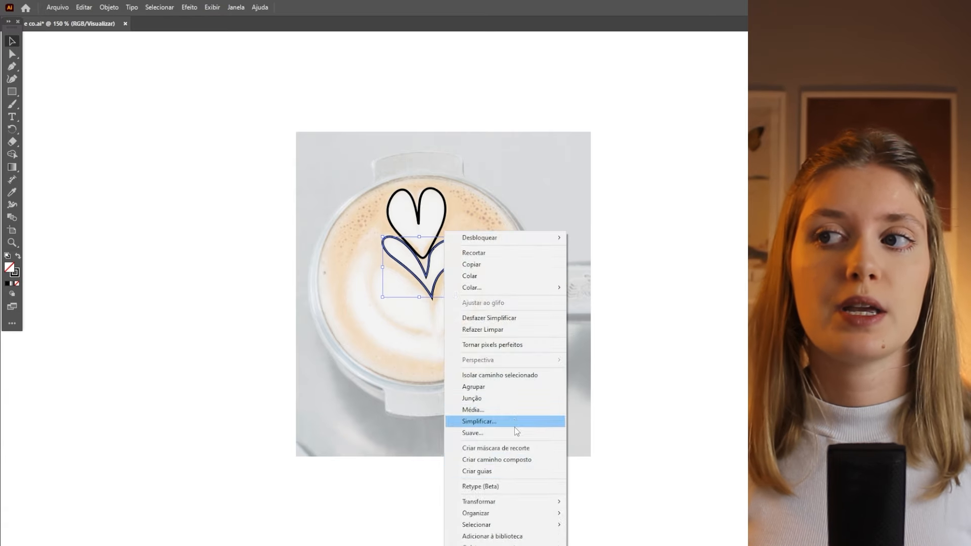
{"action": "left_click", "coordinate": [512, 434]}
{"action": "left_click_drag", "start_coordinate": [386, 306], "coordinate": [414, 344]}
{"action": "left_click_drag", "start_coordinate": [454, 263], "coordinate": [453, 269]}
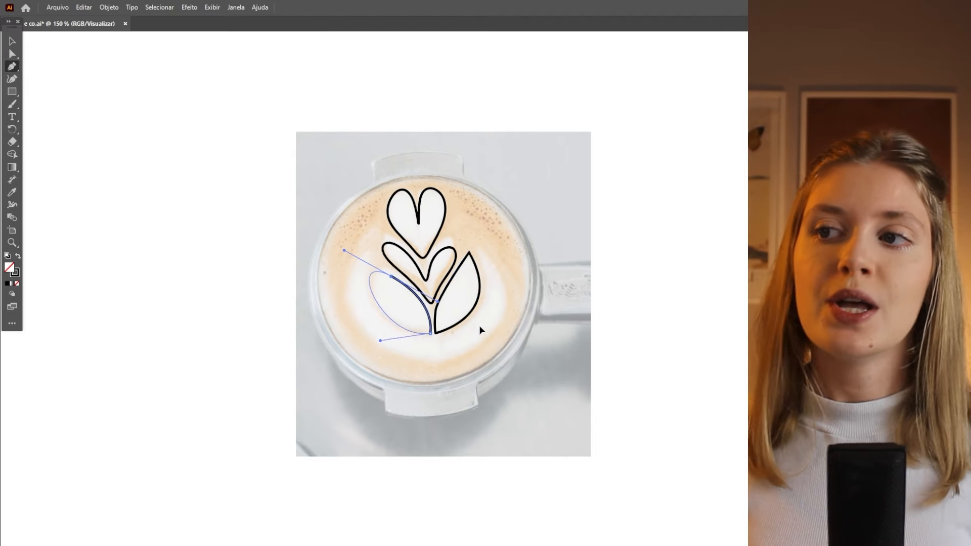
- Smooth the traced right leaf's outline to about 61%
{"action": "left_click", "coordinate": [490, 315]}
{"action": "right_click", "coordinate": [475, 309]}
{"action": "left_click", "coordinate": [505, 433]}
{"action": "left_click_drag", "start_coordinate": [384, 306], "coordinate": [413, 305]}
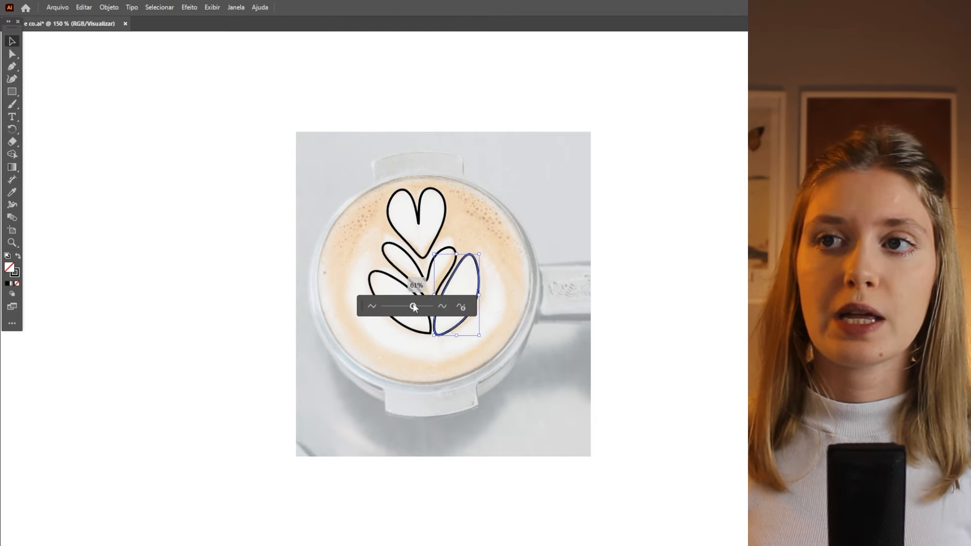
{"action": "left_click", "coordinate": [522, 317]}
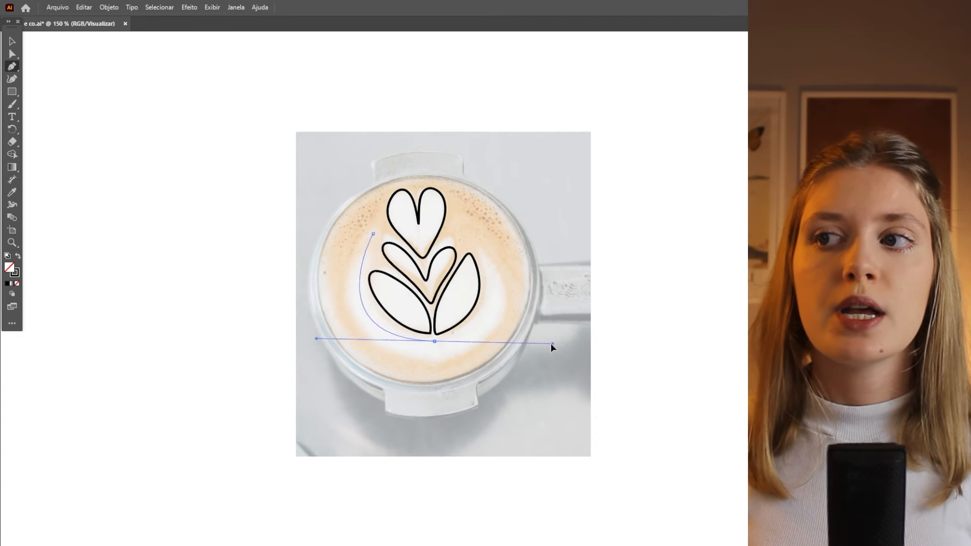
- Trace the large crescent that wraps around the two lower leaves with the Pen tool
{"action": "left_click_drag", "start_coordinate": [552, 344], "coordinate": [540, 360]}
{"action": "left_click", "coordinate": [435, 342]}
{"action": "left_click_drag", "start_coordinate": [480, 247], "coordinate": [447, 175]}
{"action": "left_click_drag", "start_coordinate": [350, 387], "coordinate": [315, 404]}
{"action": "left_click", "coordinate": [437, 365]}
{"action": "left_click_drag", "start_coordinate": [371, 237], "coordinate": [450, 129]}
- Round the crescent's inner and outer bottom corners with the Direct Selection tool
{"action": "key", "text": "a"}
{"action": "scroll", "coordinate": [451, 353], "scroll_direction": "up", "scroll_amount": 3}
{"action": "left_click", "coordinate": [414, 387]}
{"action": "left_click_drag", "start_coordinate": [414, 377], "coordinate": [412, 292]}
{"action": "left_click", "coordinate": [406, 321]}
{"action": "scroll", "coordinate": [430, 253], "scroll_direction": "up", "scroll_amount": 1}
- Round the two pointed tips of the crescent
{"action": "left_click", "coordinate": [526, 111]}
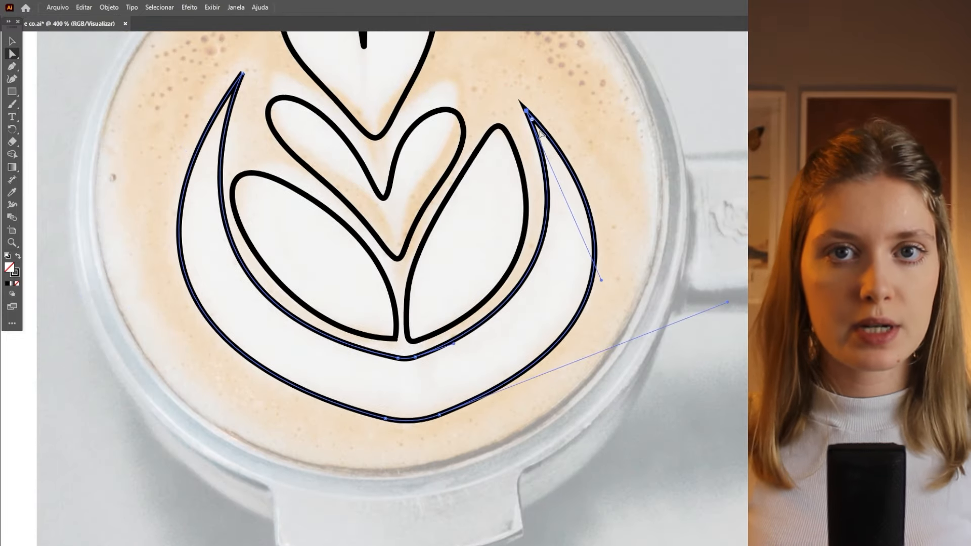
{"action": "left_click_drag", "start_coordinate": [532, 119], "coordinate": [539, 136]}
{"action": "left_click", "coordinate": [243, 74]}
{"action": "left_click_drag", "start_coordinate": [239, 84], "coordinate": [237, 96]}
{"action": "key", "text": "v"}
{"action": "scroll", "coordinate": [478, 358], "scroll_direction": "down", "scroll_amount": 4}
{"action": "left_click", "coordinate": [644, 343]}
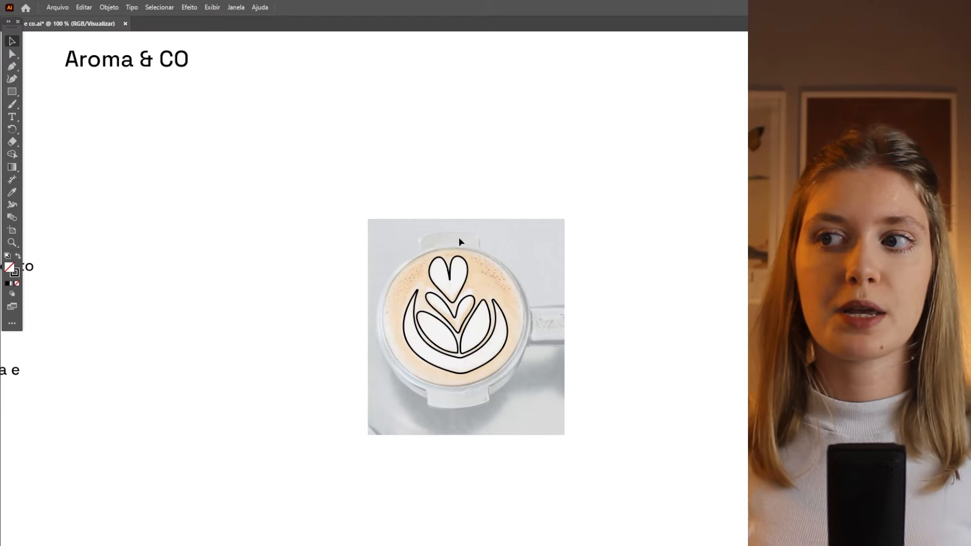
- Nudge the crescent down five increments and right one increment to add space around the leaves
{"action": "left_click_drag", "start_coordinate": [459, 238], "coordinate": [602, 305]}
{"action": "left_click", "coordinate": [507, 332]}
{"action": "key", "text": "Down"}
{"action": "key", "text": "Down"}
{"action": "key", "text": "Down"}
{"action": "key", "text": "Down"}
{"action": "key", "text": "Down"}
{"action": "key", "text": "Right"}
{"action": "left_click", "coordinate": [601, 369]}
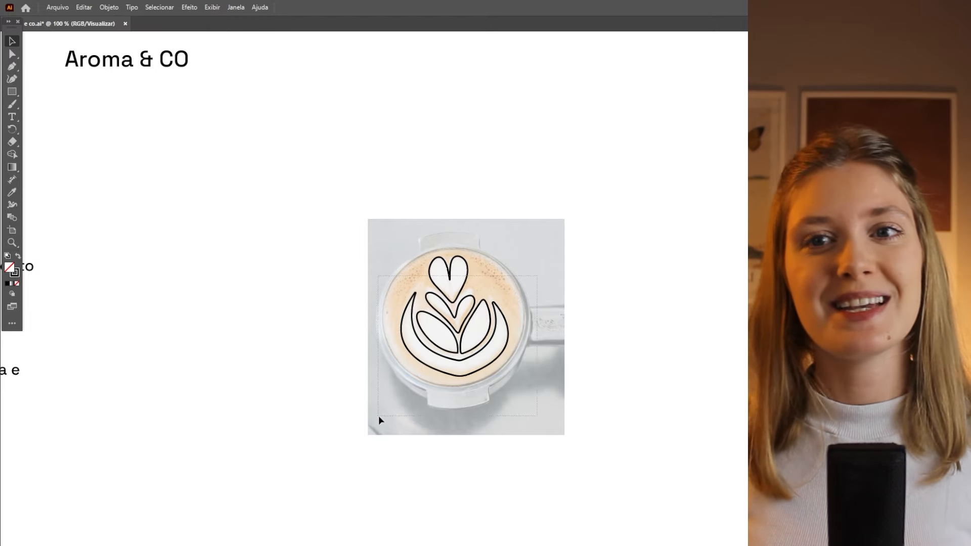
- Select all the traced shapes and place a duplicate of the symbol beside the reference photo
{"action": "left_click_drag", "start_coordinate": [380, 420], "coordinate": [567, 247]}
{"action": "left_click", "coordinate": [83, 7]}
{"action": "left_click", "coordinate": [83, 7]}
{"action": "left_click_drag", "start_coordinate": [497, 362], "coordinate": [651, 329]}
{"action": "key", "text": "ctrl+z"}
- Try to expand the duplicated symbol's strokes and scale the symbol down
{"action": "left_click", "coordinate": [108, 7]}
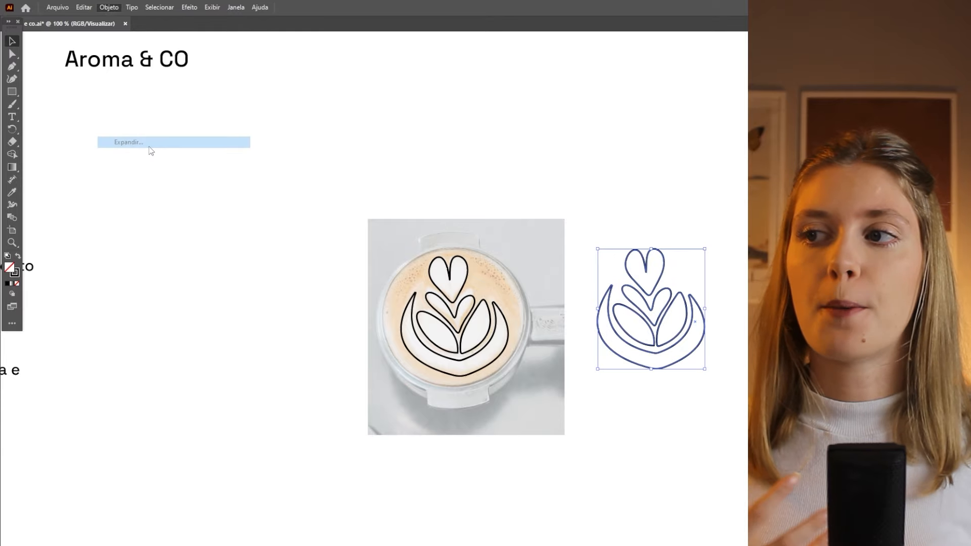
{"action": "left_click", "coordinate": [126, 142]}
{"action": "left_click", "coordinate": [487, 356]}
{"action": "left_click", "coordinate": [705, 383]}
{"action": "left_click_drag", "start_coordinate": [705, 383], "coordinate": [673, 364]}
{"action": "left_click", "coordinate": [626, 349]}
{"action": "left_click", "coordinate": [593, 362]}
{"action": "left_click", "coordinate": [629, 348]}
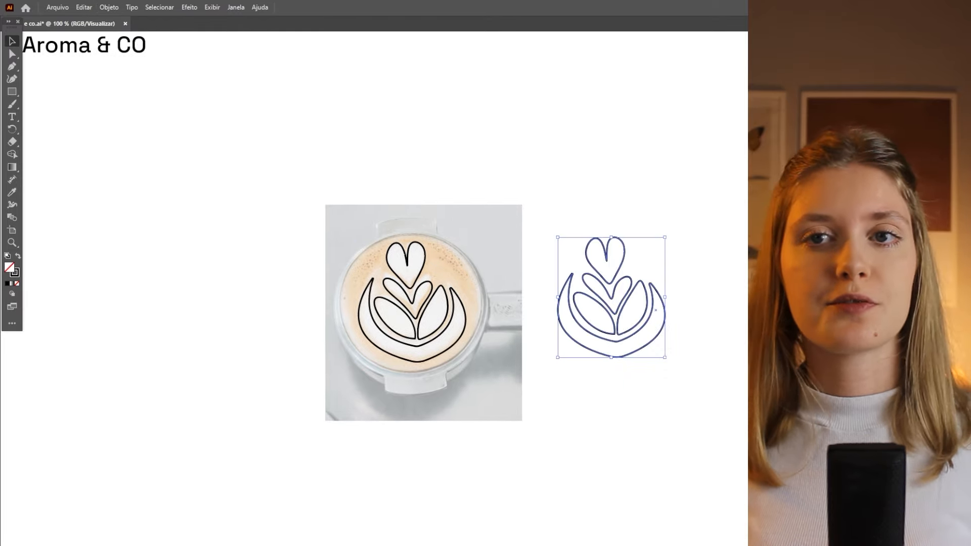
- Thicken the duplicated symbol's strokes and display the Appearance settings
{"action": "left_click", "coordinate": [236, 8]}
{"action": "left_click", "coordinate": [325, 170]}
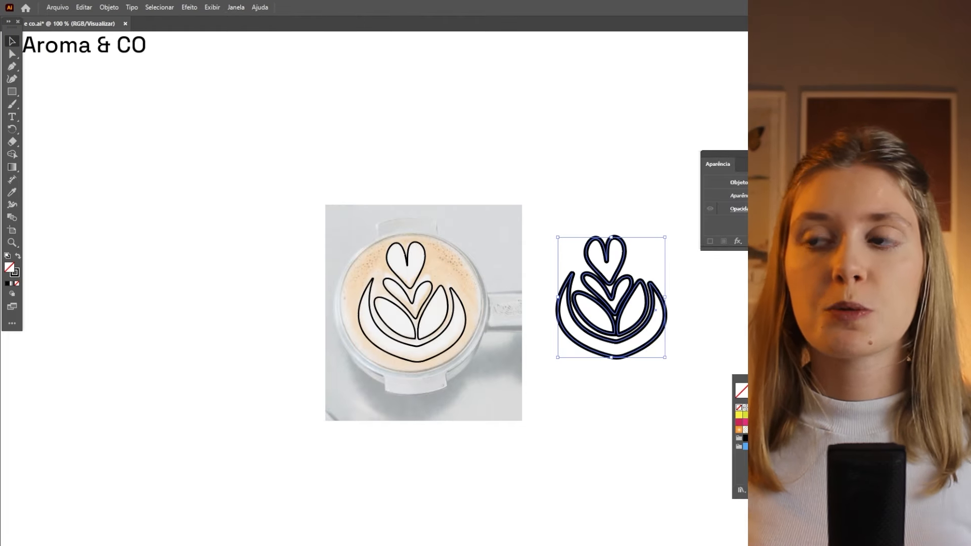
{"action": "left_click", "coordinate": [752, 408]}
{"action": "left_click", "coordinate": [236, 7]}
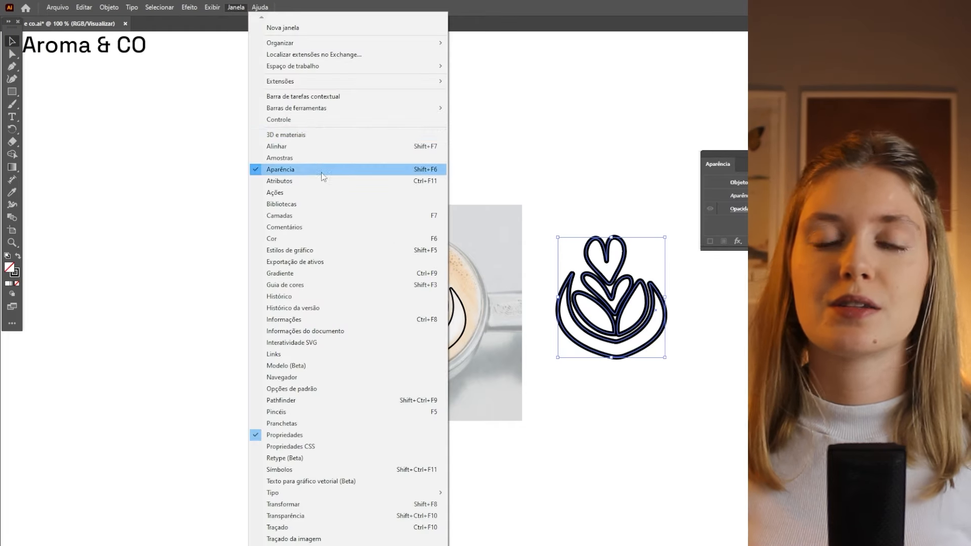
{"action": "left_click", "coordinate": [325, 170]}
{"action": "left_click", "coordinate": [237, 8]}
{"action": "left_click", "coordinate": [328, 170]}
- Try to move the stroke beneath the fill in the appearance stack
{"action": "left_click", "coordinate": [582, 202]}
{"action": "left_click", "coordinate": [649, 282]}
{"action": "left_click", "coordinate": [688, 265]}
{"action": "left_click", "coordinate": [744, 199]}
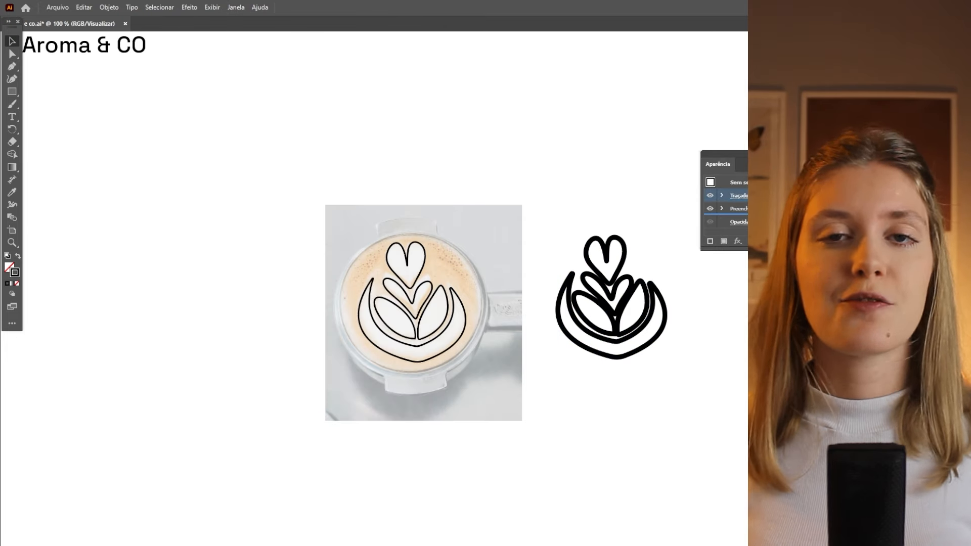
{"action": "left_click_drag", "start_coordinate": [754, 197], "coordinate": [754, 214]}
{"action": "double_click", "coordinate": [754, 209]}
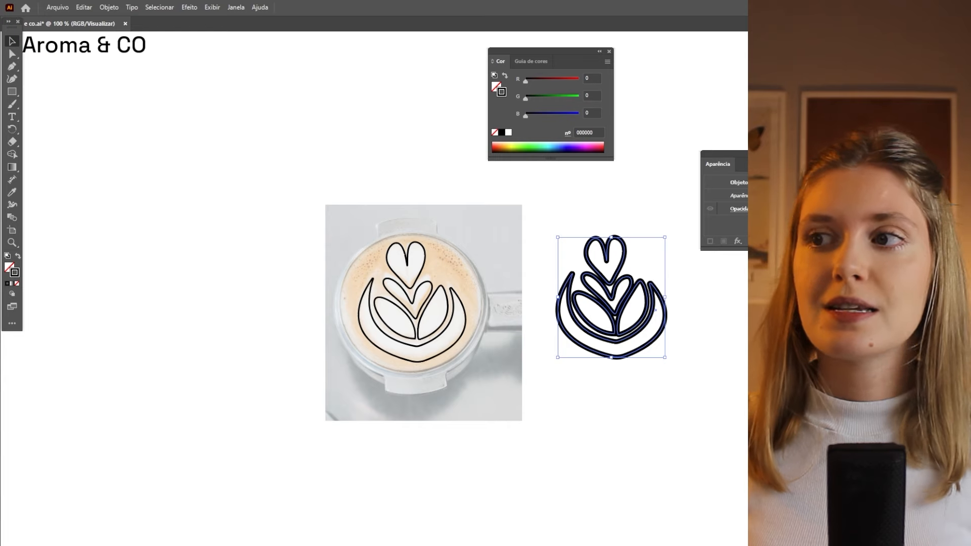
- Widen the crescent of the duplicated symbol on both sides to open up space around the leaves
{"action": "left_click", "coordinate": [660, 342]}
{"action": "left_click_drag", "start_coordinate": [648, 305], "coordinate": [673, 317]}
{"action": "left_click", "coordinate": [655, 312]}
{"action": "left_click_drag", "start_coordinate": [557, 316], "coordinate": [554, 318]}
{"action": "left_click", "coordinate": [652, 308]}
- Nudge the two hearts of the duplicated symbol up seven increments and right one increment
{"action": "left_click_drag", "start_coordinate": [600, 217], "coordinate": [624, 277]}
{"action": "key", "text": "Up"}
{"action": "key", "text": "Up"}
{"action": "key", "text": "Up"}
{"action": "key", "text": "Up"}
{"action": "key", "text": "Up"}
{"action": "key", "text": "Up"}
{"action": "key", "text": "Up"}
{"action": "key", "text": "Right"}
- Expand the duplicated symbol's strokes into shapes and scale the symbol down
{"action": "key", "text": "ctrl+a"}
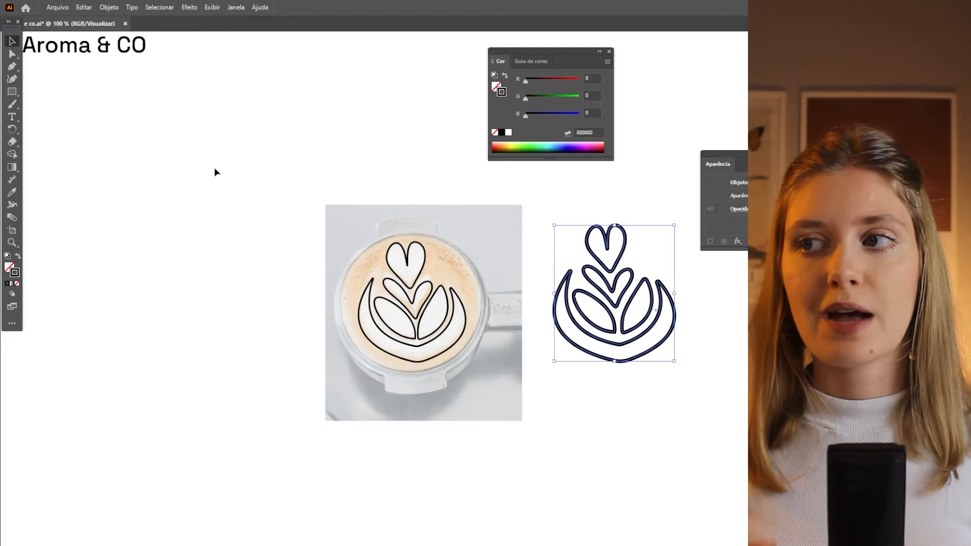
{"action": "left_click", "coordinate": [106, 10]}
{"action": "left_click", "coordinate": [122, 139]}
{"action": "left_click", "coordinate": [486, 350]}
{"action": "left_click_drag", "start_coordinate": [676, 294], "coordinate": [630, 293]}
{"action": "left_click", "coordinate": [536, 385]}
- Move the symbol away from the photo and place the "Aroma & CO" text centred beneath it
{"action": "scroll", "coordinate": [535, 386], "scroll_direction": "down", "scroll_amount": 1}
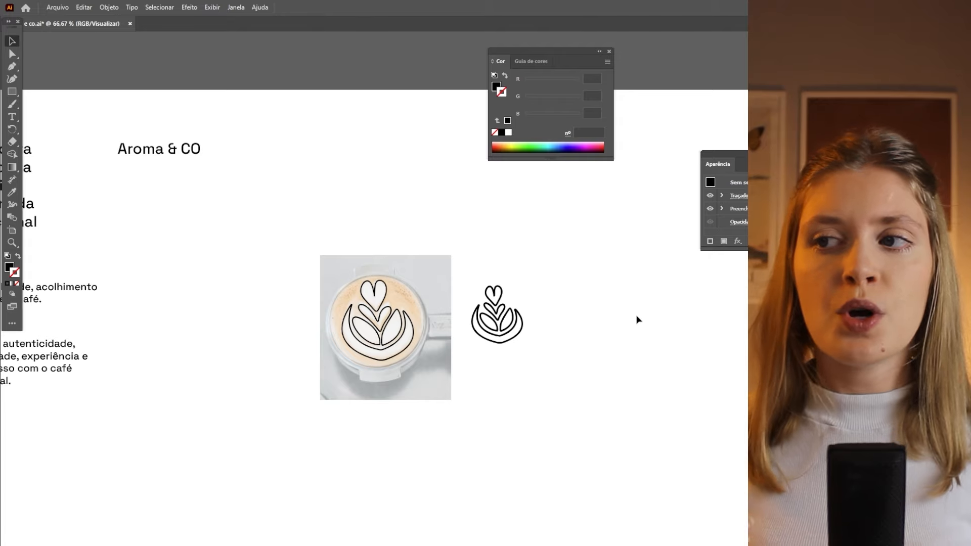
{"action": "left_click_drag", "start_coordinate": [498, 331], "coordinate": [578, 342]}
{"action": "scroll", "coordinate": [578, 342], "scroll_direction": "down", "scroll_amount": 1}
{"action": "left_click_drag", "start_coordinate": [214, 239], "coordinate": [523, 405]}
{"action": "left_click", "coordinate": [527, 383]}
{"action": "left_click_drag", "start_coordinate": [527, 351], "coordinate": [527, 368]}
{"action": "left_click", "coordinate": [562, 381]}
{"action": "scroll", "coordinate": [554, 382], "scroll_direction": "up", "scroll_amount": 2}
{"action": "left_click_drag", "start_coordinate": [533, 428], "coordinate": [537, 417]}
- Set the brand name in regular Merriweather and change its text to "aroma & CO"
{"action": "left_click", "coordinate": [945, 264]}
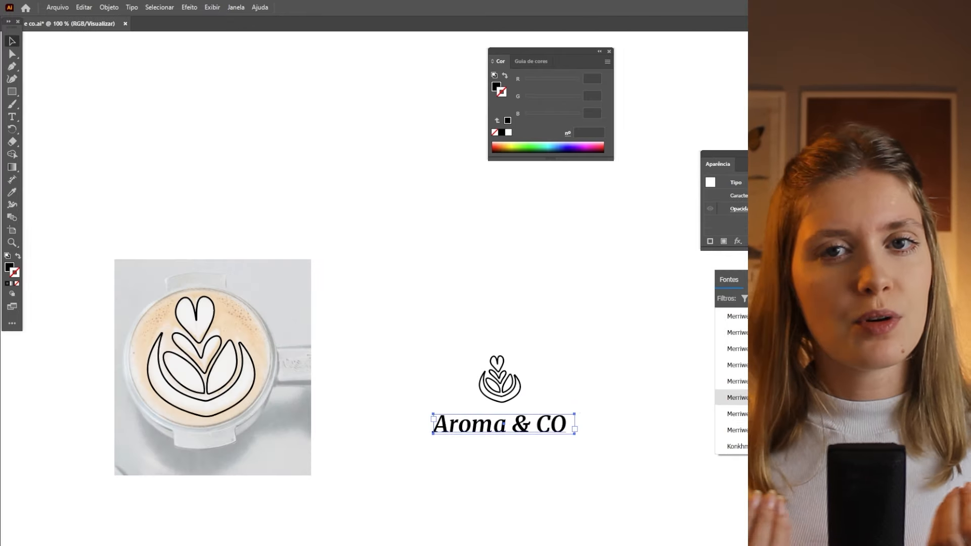
{"action": "double_click", "coordinate": [447, 425]}
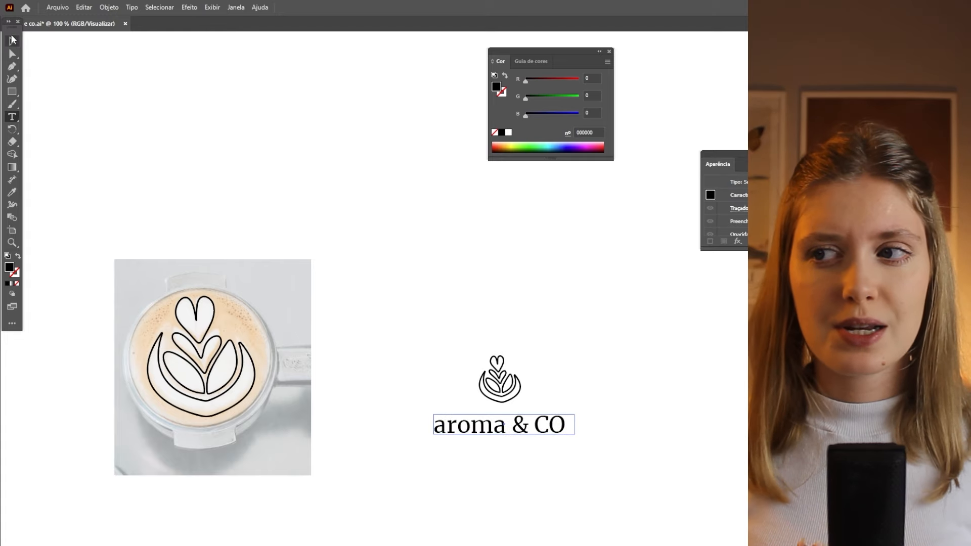
{"action": "left_click", "coordinate": [13, 40]}
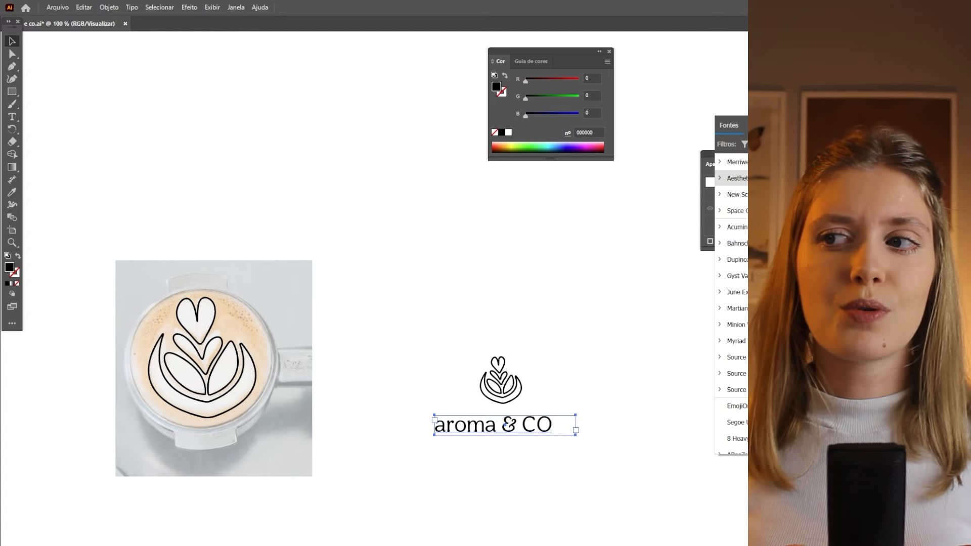
- Try other positions for the symbol and the "aroma & CO" wordmark
{"action": "left_click_drag", "start_coordinate": [538, 429], "coordinate": [546, 415]}
{"action": "left_click_drag", "start_coordinate": [510, 400], "coordinate": [467, 495]}
{"action": "double_click", "coordinate": [433, 431]}
{"action": "double_click", "coordinate": [447, 457]}
{"action": "left_click_drag", "start_coordinate": [428, 430], "coordinate": [439, 426]}
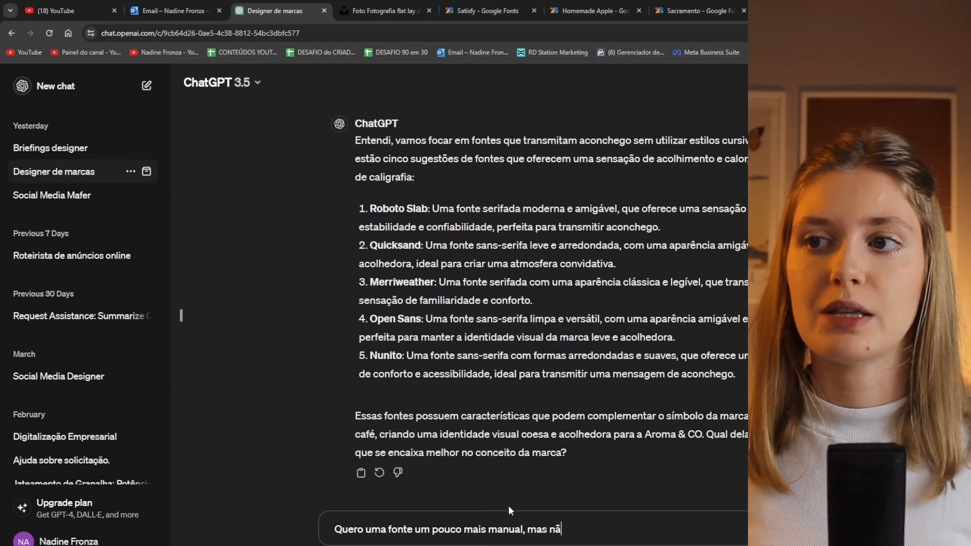
- Ask ChatGPT for font suggestions with "Quero uma fonte um pouco mais manual, mas não cursiva" and review its answers
{"action": "type", "text": "o cursiva"}
{"action": "key", "text": "Return"}
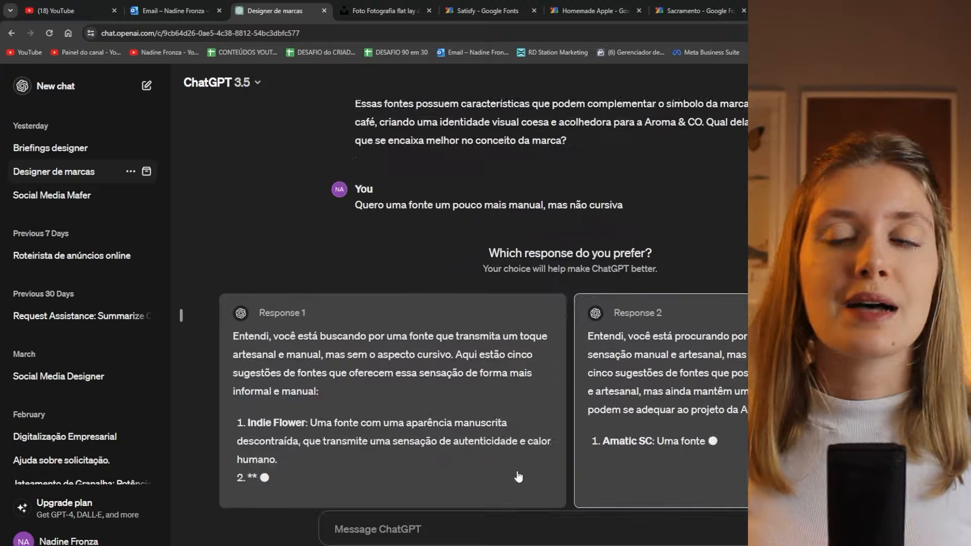
{"action": "scroll", "coordinate": [519, 465], "scroll_direction": "up", "scroll_amount": 4}
{"action": "scroll", "coordinate": [441, 392], "scroll_direction": "down", "scroll_amount": 2}
{"action": "left_click", "coordinate": [327, 263]}
- Copy the font name Shadows Into Light from the suggestions and look it up on Google Fonts
{"action": "left_click_drag", "start_coordinate": [464, 246], "coordinate": [370, 246]}
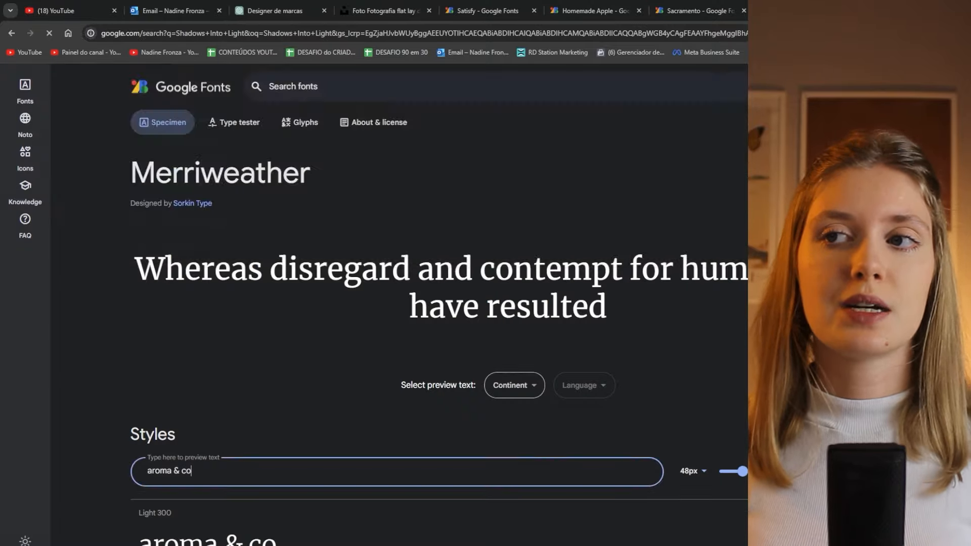
{"action": "left_click", "coordinate": [702, 11]}
{"action": "left_click", "coordinate": [741, 10]}
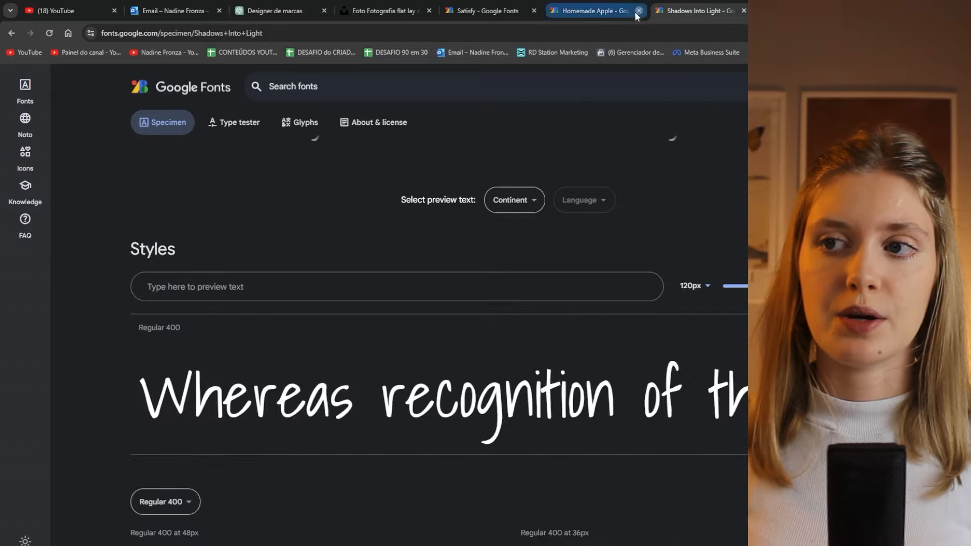
- Close the Homemade Apple page and preview "aroma & CO" in Patrick Hand on Google Fonts
{"action": "left_click", "coordinate": [635, 12]}
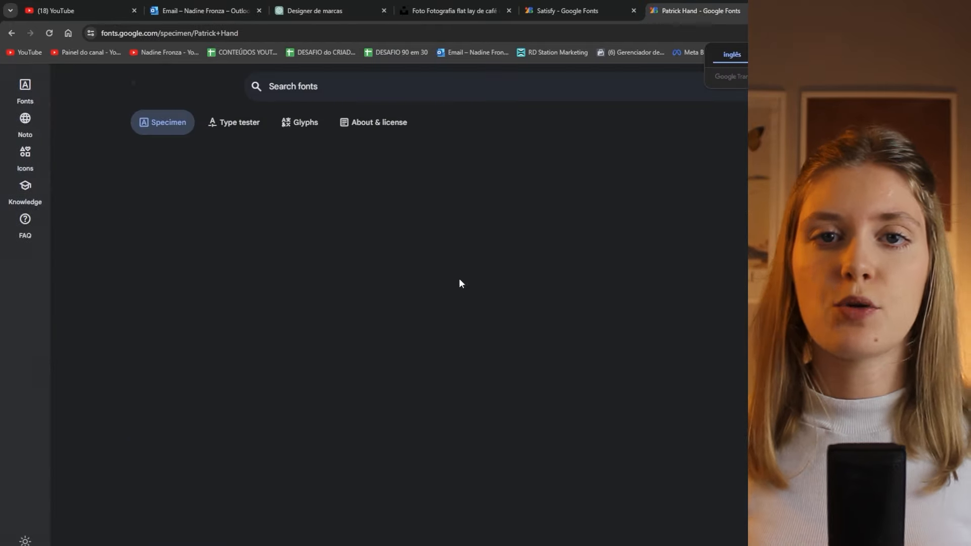
{"action": "left_click", "coordinate": [391, 280]}
{"action": "type", "text": "aroma & CO"}
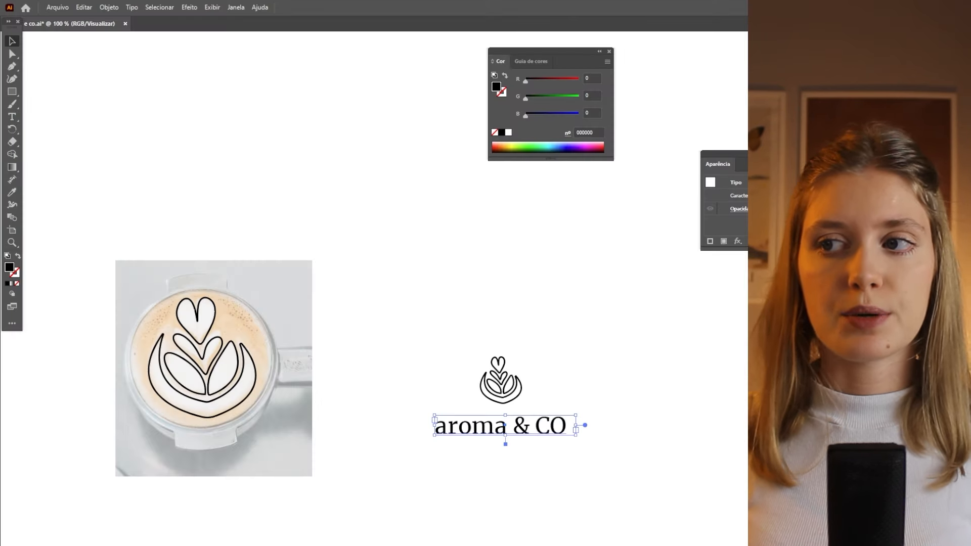
- Switch back to Illustrator, set the wordmark in the handwritten font and convert it to outlines
{"action": "left_click_drag", "start_coordinate": [550, 430], "coordinate": [553, 428]}
{"action": "scroll", "coordinate": [484, 427], "scroll_direction": "up", "scroll_amount": 6}
{"action": "left_click", "coordinate": [456, 418]}
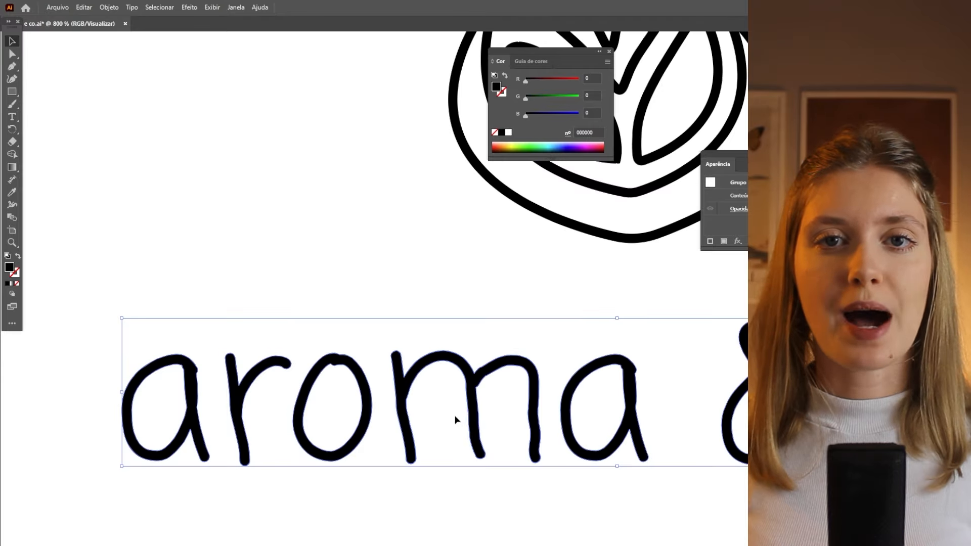
- Place the symbol directly to the left of the "aroma & CO" wordmark
{"action": "scroll", "coordinate": [454, 415], "scroll_direction": "down", "scroll_amount": 3}
{"action": "left_click", "coordinate": [595, 378]}
{"action": "scroll", "coordinate": [416, 452], "scroll_direction": "down", "scroll_amount": 2}
{"action": "left_click", "coordinate": [417, 453]}
{"action": "left_click", "coordinate": [417, 375]}
{"action": "left_click_drag", "start_coordinate": [416, 353], "coordinate": [296, 455]}
{"action": "left_click", "coordinate": [417, 453]}
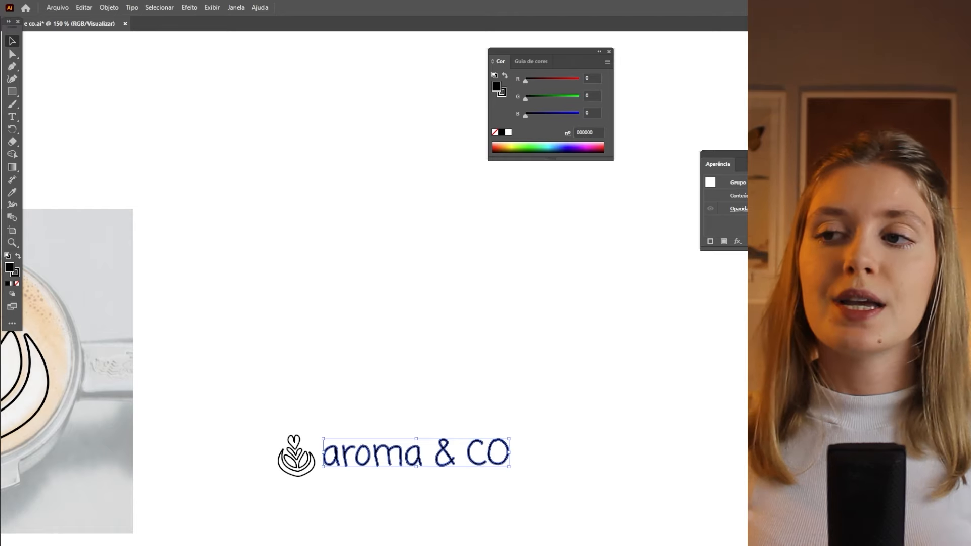
{"action": "left_click", "coordinate": [606, 457]}
{"action": "left_click_drag", "start_coordinate": [563, 418], "coordinate": [393, 483]}
{"action": "left_click", "coordinate": [635, 451]}
{"action": "left_click_drag", "start_coordinate": [551, 420], "coordinate": [319, 475]}
{"action": "left_click_drag", "start_coordinate": [347, 458], "coordinate": [315, 475]}
- Isolate the symbol and delete the crescent that surrounds its leaves
{"action": "left_click", "coordinate": [298, 458]}
{"action": "left_click", "coordinate": [304, 424]}
{"action": "left_click", "coordinate": [307, 453]}
{"action": "left_click", "coordinate": [380, 517]}
{"action": "double_click", "coordinate": [308, 477]}
{"action": "key", "text": "Delete"}
{"action": "double_click", "coordinate": [373, 461]}
{"action": "left_click", "coordinate": [306, 469]}
{"action": "left_click", "coordinate": [421, 483]}
{"action": "scroll", "coordinate": [561, 440], "scroll_direction": "down", "scroll_amount": 1}
{"action": "scroll", "coordinate": [555, 457], "scroll_direction": "up", "scroll_amount": 1}
{"action": "scroll", "coordinate": [555, 457], "scroll_direction": "down", "scroll_amount": 2}
{"action": "scroll", "coordinate": [555, 457], "scroll_direction": "up", "scroll_amount": 3}
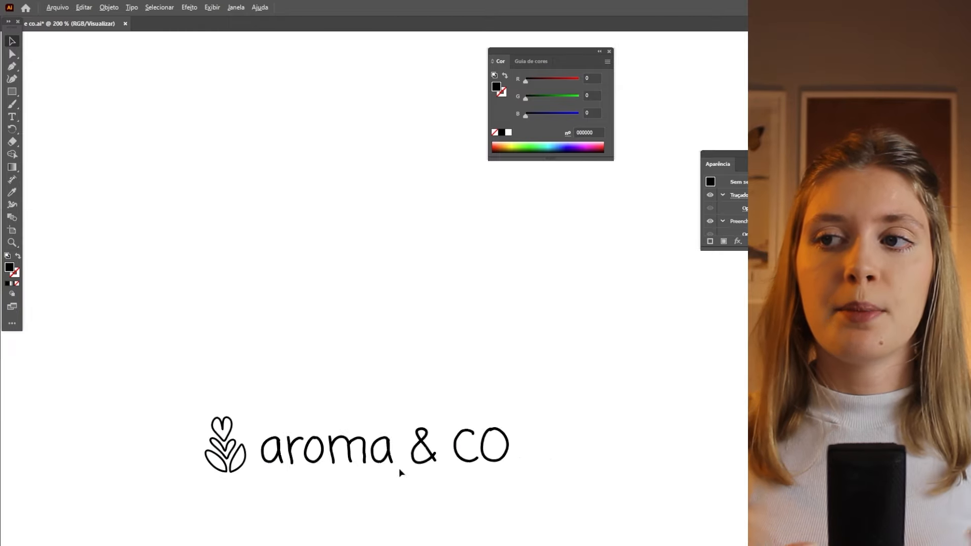
- Restore the deleted crescent, duplicate the logo below the original symbol and delete the crescent from the copy
{"action": "scroll", "coordinate": [498, 436], "scroll_direction": "down", "scroll_amount": 2}
{"action": "key", "text": "ctrl+z"}
{"action": "key", "text": "ctrl+z"}
{"action": "left_click_drag", "start_coordinate": [368, 441], "coordinate": [378, 330], "text": "alt"}
{"action": "scroll", "coordinate": [392, 473], "scroll_direction": "up", "scroll_amount": 3}
{"action": "double_click", "coordinate": [285, 421]}
{"action": "key", "text": "Delete"}
{"action": "double_click", "coordinate": [303, 430]}
{"action": "left_click", "coordinate": [282, 384]}
{"action": "left_click_drag", "start_coordinate": [283, 386], "coordinate": [296, 400]}
- Ungroup the outlined "aroma & CO" wordmark into separate letters
{"action": "left_click", "coordinate": [423, 447]}
{"action": "left_click", "coordinate": [423, 397]}
{"action": "key", "text": "ctrl+shift+g"}
{"action": "left_click", "coordinate": [559, 456]}
{"action": "left_click", "coordinate": [372, 386]}
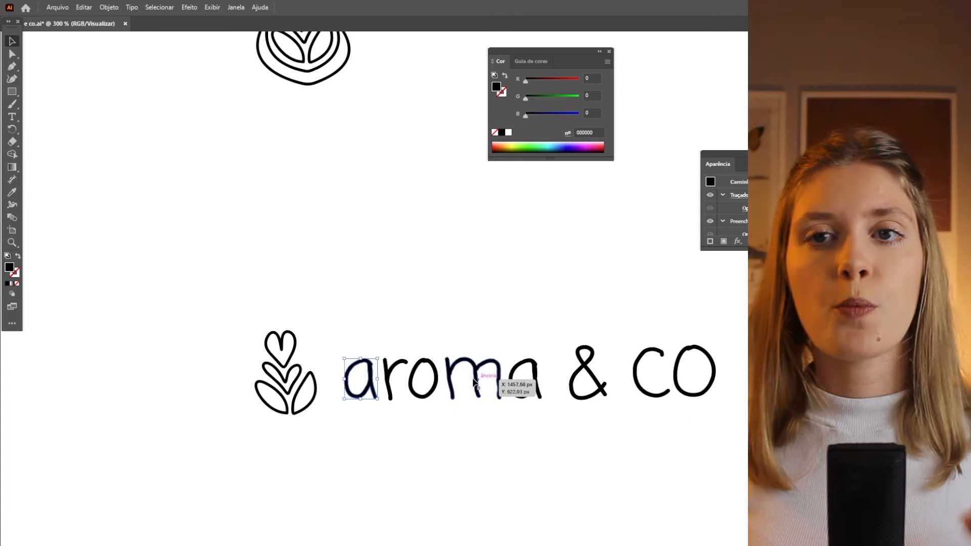
{"action": "right_click", "coordinate": [366, 390]}
{"action": "left_click", "coordinate": [428, 322]}
{"action": "left_click", "coordinate": [391, 376]}
{"action": "right_click", "coordinate": [393, 378]}
{"action": "left_click", "coordinate": [439, 310]}
{"action": "left_click_drag", "start_coordinate": [384, 307], "coordinate": [391, 310]}
{"action": "left_click", "coordinate": [426, 398]}
{"action": "right_click", "coordinate": [427, 392]}
{"action": "left_click", "coordinate": [460, 308]}
{"action": "left_click", "coordinate": [477, 387]}
{"action": "right_click", "coordinate": [477, 388]}
{"action": "left_click", "coordinate": [508, 306]}
{"action": "left_click", "coordinate": [488, 394]}
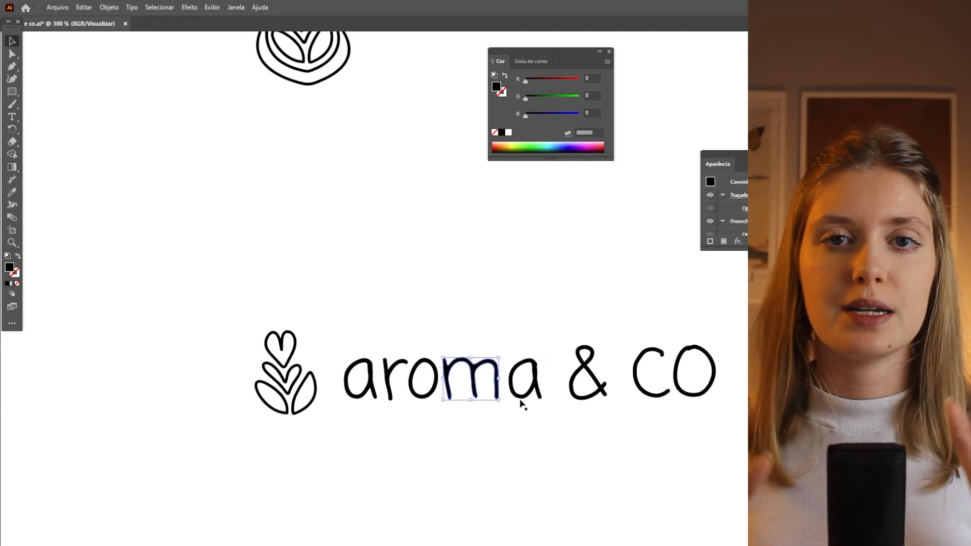
{"action": "right_click", "coordinate": [538, 367]}
{"action": "left_click", "coordinate": [566, 286]}
{"action": "left_click", "coordinate": [484, 329]}
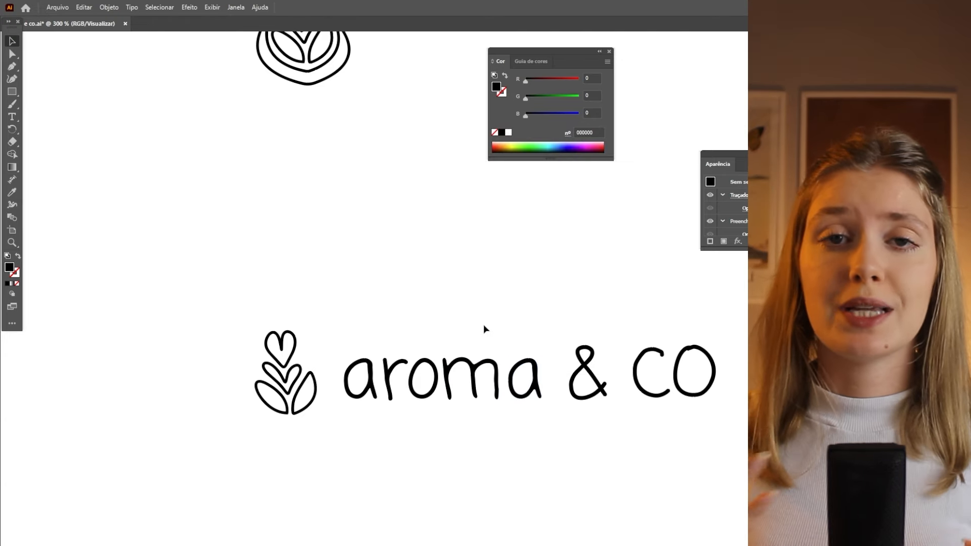
- Tighten the letter spacing within "aroma" by nudging its outer letters inward
{"action": "left_click_drag", "start_coordinate": [427, 331], "coordinate": [541, 405]}
{"action": "key", "text": "Left"}
{"action": "key", "text": "Left"}
{"action": "left_click", "coordinate": [374, 392]}
{"action": "key", "text": "Right"}
{"action": "key", "text": "Right"}
{"action": "left_click", "coordinate": [428, 431]}
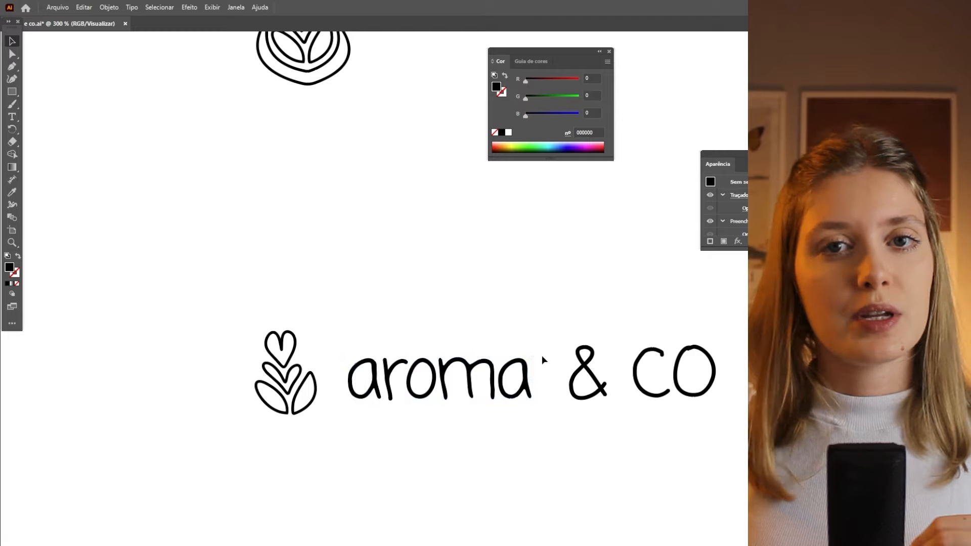
- Nudge the whole word "aroma" closer to the symbol
{"action": "left_click_drag", "start_coordinate": [542, 355], "coordinate": [357, 405]}
{"action": "key", "text": "Left"}
{"action": "key", "text": "Left"}
{"action": "key", "text": "Left"}
{"action": "key", "text": "Left"}
{"action": "key", "text": "Left"}
{"action": "key", "text": "Left"}
{"action": "left_click", "coordinate": [490, 427]}
{"action": "scroll", "coordinate": [498, 447], "scroll_direction": "down", "scroll_amount": 1}
{"action": "scroll", "coordinate": [508, 468], "scroll_direction": "up", "scroll_amount": 1}
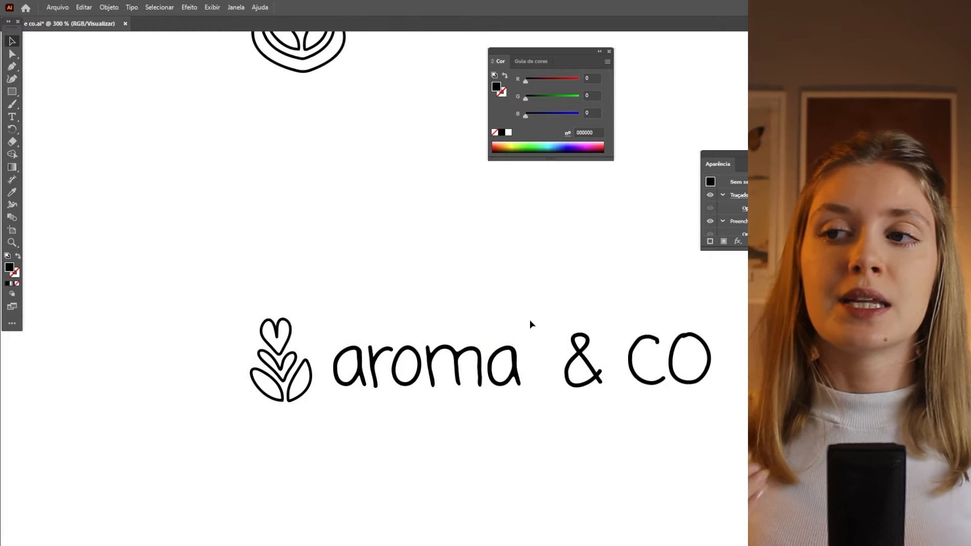
{"action": "left_click_drag", "start_coordinate": [324, 309], "coordinate": [262, 387]}
{"action": "left_click", "coordinate": [384, 434]}
- Work on a copy of the crescent-free symbol below the logo and make its heart solid by deleting the inner contour
{"action": "scroll", "coordinate": [385, 434], "scroll_direction": "down", "scroll_amount": 3}
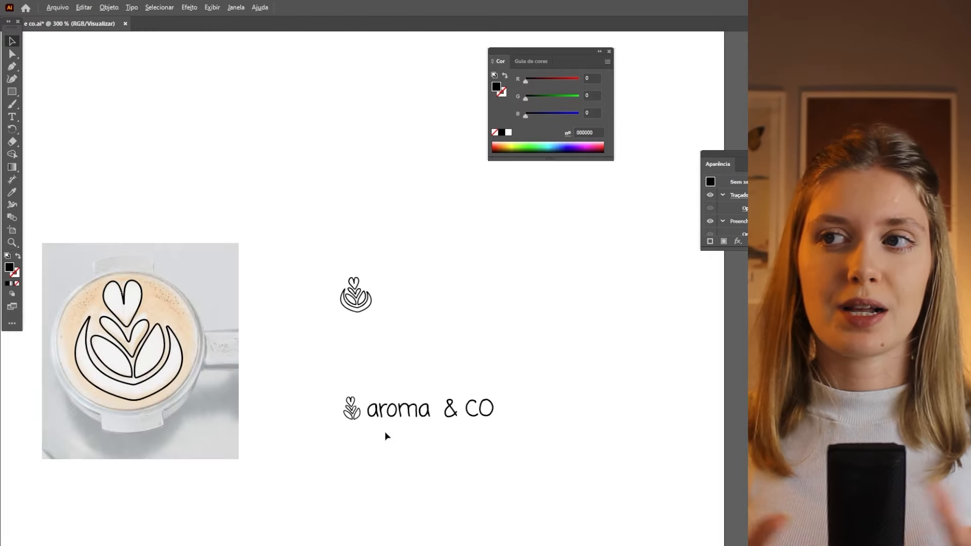
{"action": "scroll", "coordinate": [388, 435], "scroll_direction": "up", "scroll_amount": 2}
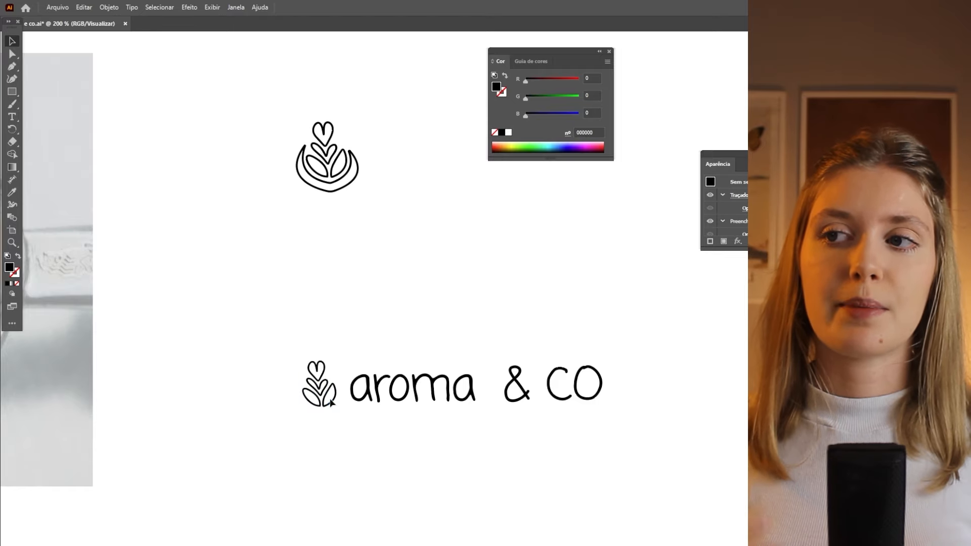
{"action": "scroll", "coordinate": [335, 482], "scroll_direction": "up", "scroll_amount": 5}
{"action": "double_click", "coordinate": [388, 348]}
{"action": "left_click", "coordinate": [389, 348]}
{"action": "double_click", "coordinate": [388, 348]}
{"action": "left_click", "coordinate": [387, 346]}
{"action": "key", "text": "Delete"}
{"action": "key", "text": "Escape"}
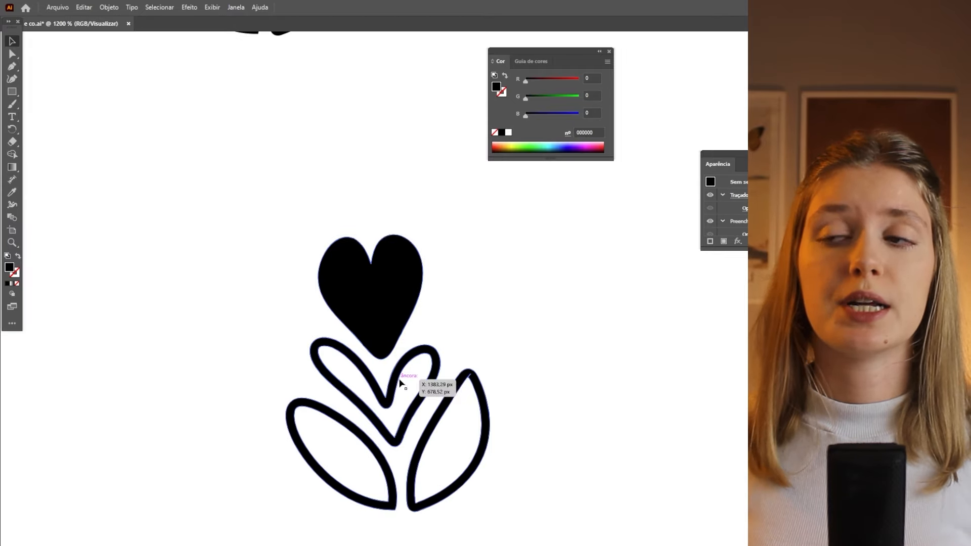
- Make the V-shaped middle leaf of the symbol copy solid by deleting its inner contour
{"action": "double_click", "coordinate": [407, 366]}
{"action": "left_click", "coordinate": [423, 400]}
{"action": "double_click", "coordinate": [426, 393]}
{"action": "left_click", "coordinate": [423, 393]}
{"action": "key", "text": "Delete"}
{"action": "key", "text": "Escape"}
- Make the two lower leaves solid by deleting their inner contours and move the wordmark beside the solid symbol
{"action": "double_click", "coordinate": [429, 437]}
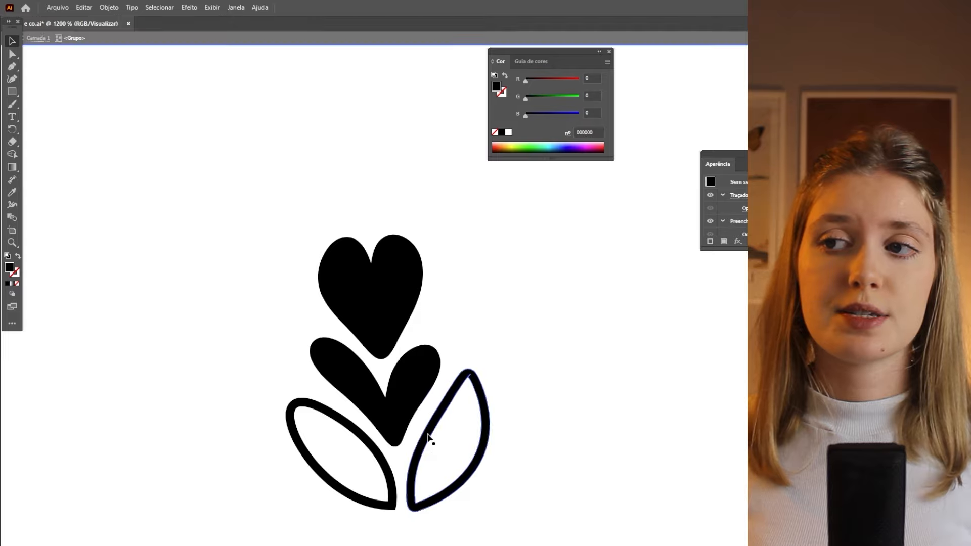
{"action": "left_click", "coordinate": [429, 437]}
{"action": "double_click", "coordinate": [461, 469]}
{"action": "key", "text": "Delete"}
{"action": "key", "text": "Escape"}
{"action": "double_click", "coordinate": [379, 460]}
{"action": "key", "text": "Delete"}
{"action": "key", "text": "Escape"}
{"action": "scroll", "coordinate": [449, 405], "scroll_direction": "down", "scroll_amount": 5}
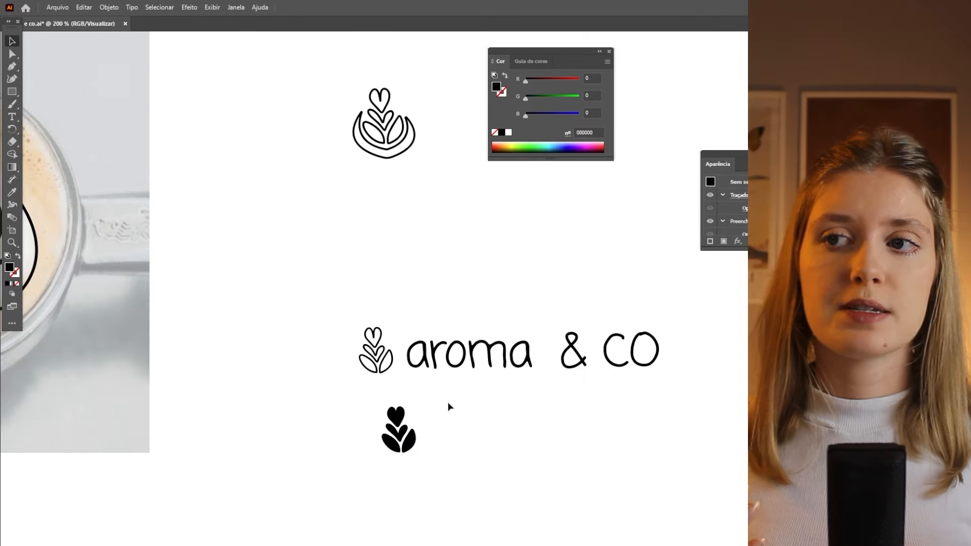
{"action": "left_click_drag", "start_coordinate": [524, 341], "coordinate": [548, 427]}
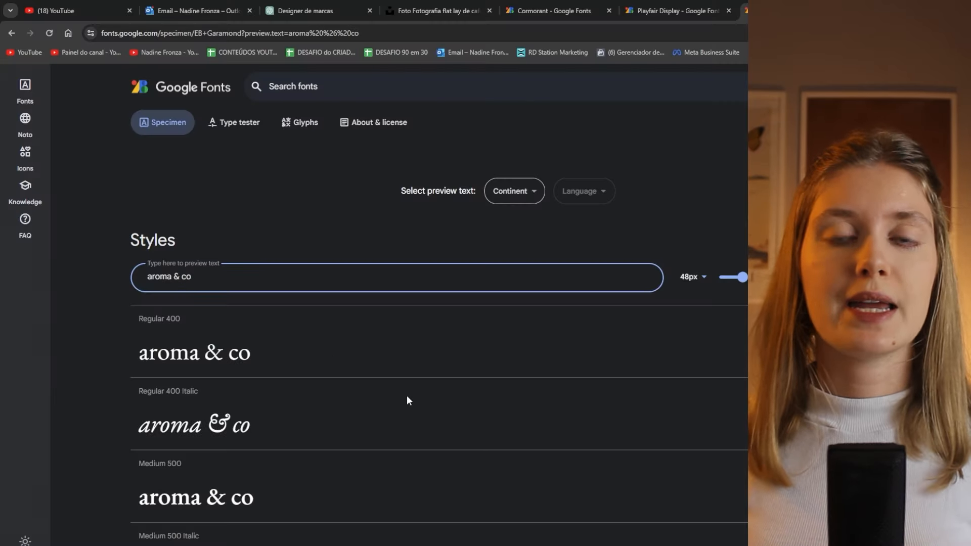
- Switch to Google Fonts in the browser, review the EB Garamond samples and preview "aroma" in Libre Baskerville
{"action": "scroll", "coordinate": [331, 350], "scroll_direction": "down", "scroll_amount": 2}
{"action": "scroll", "coordinate": [408, 353], "scroll_direction": "up", "scroll_amount": 3}
{"action": "left_click", "coordinate": [301, 7]}
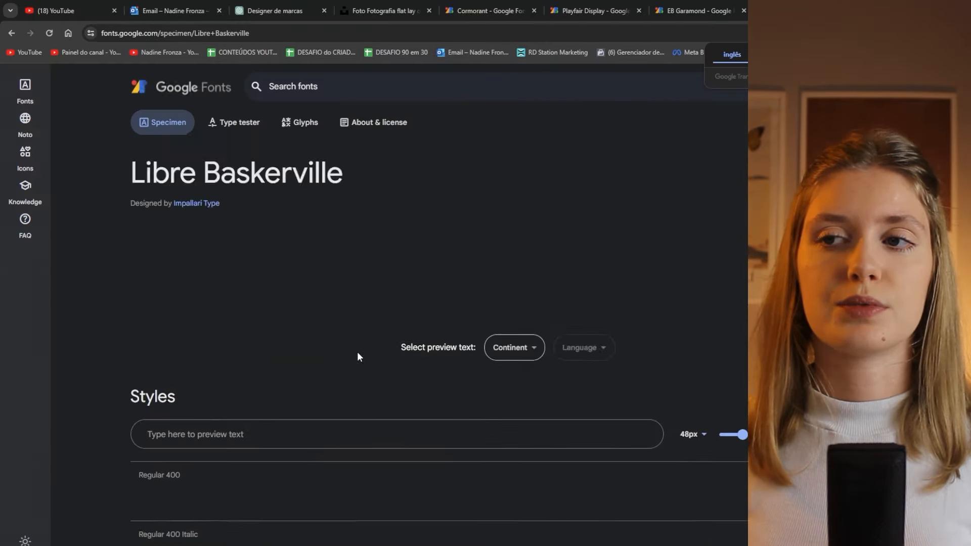
{"action": "scroll", "coordinate": [357, 351], "scroll_direction": "down", "scroll_amount": 3}
{"action": "left_click", "coordinate": [326, 259]}
{"action": "type", "text": "aroma"}
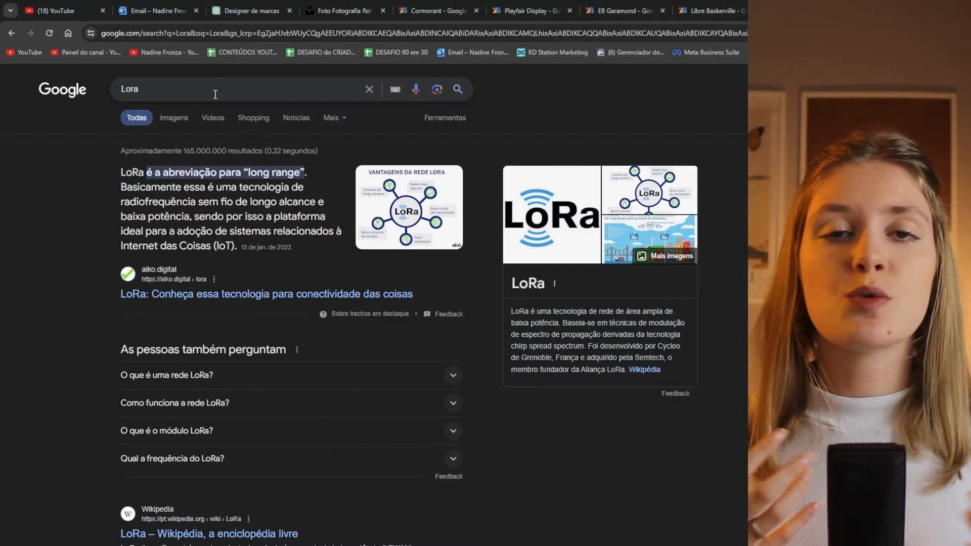
- Search for the Lora font and preview "aroma" in it on Google Fonts
{"action": "type", "text": "fo"}
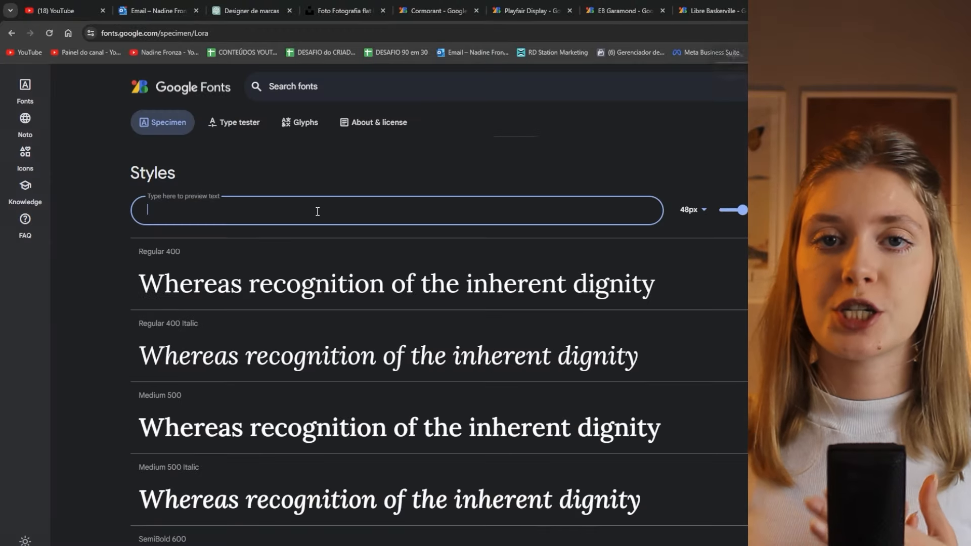
{"action": "type", "text": "aroma"}
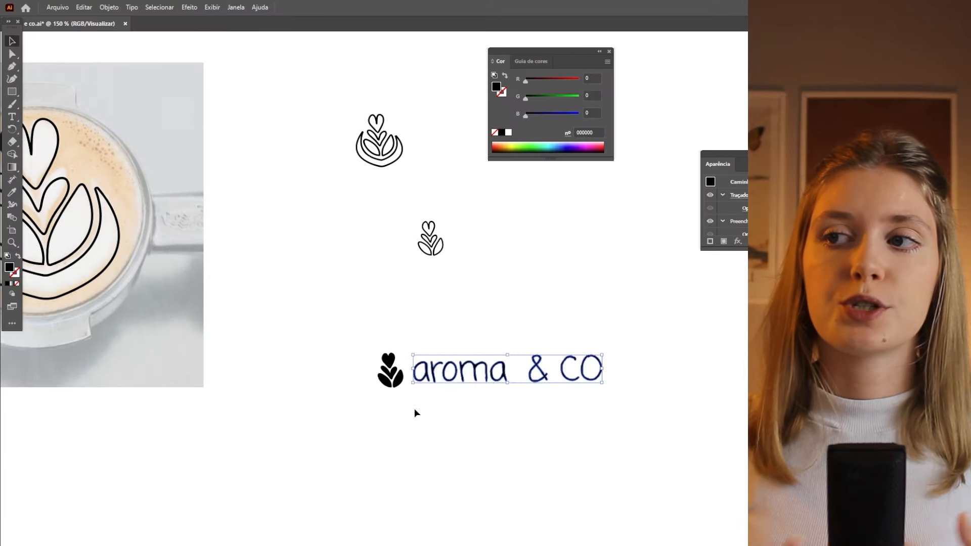
- Switch back to Illustrator and replace the handwritten wordmark with a text box reading "aroma & co" in the Lora font
{"action": "key", "text": "Delete"}
{"action": "left_click_drag", "start_coordinate": [411, 349], "coordinate": [662, 392]}
{"action": "type", "text": "aro"}
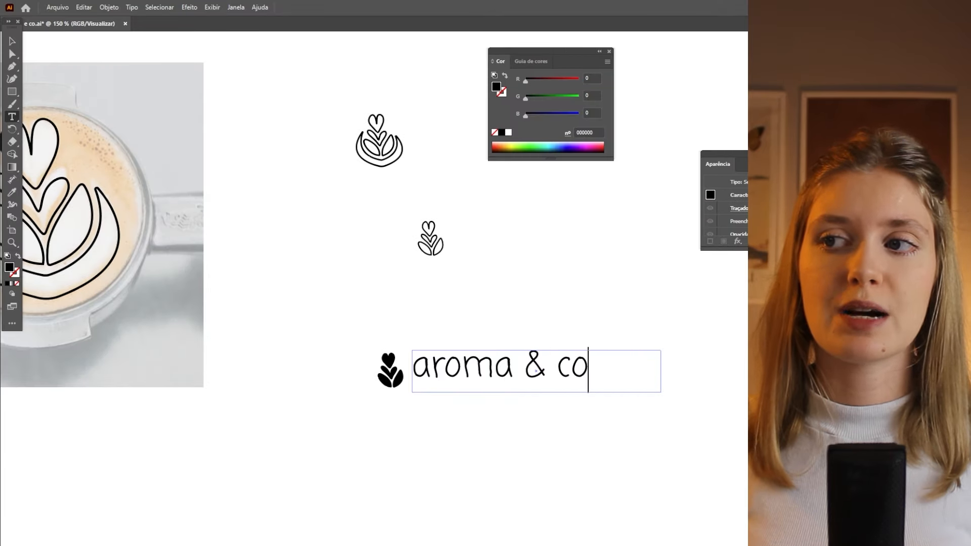
{"action": "type", "text": "ma & co"}
{"action": "key", "text": "ctrl+shift+Left"}
{"action": "key", "text": "ctrl+shift+Left"}
{"action": "key", "text": "ctrl+shift+Left"}
{"action": "key", "text": "Return"}
{"action": "key", "text": "Escape"}
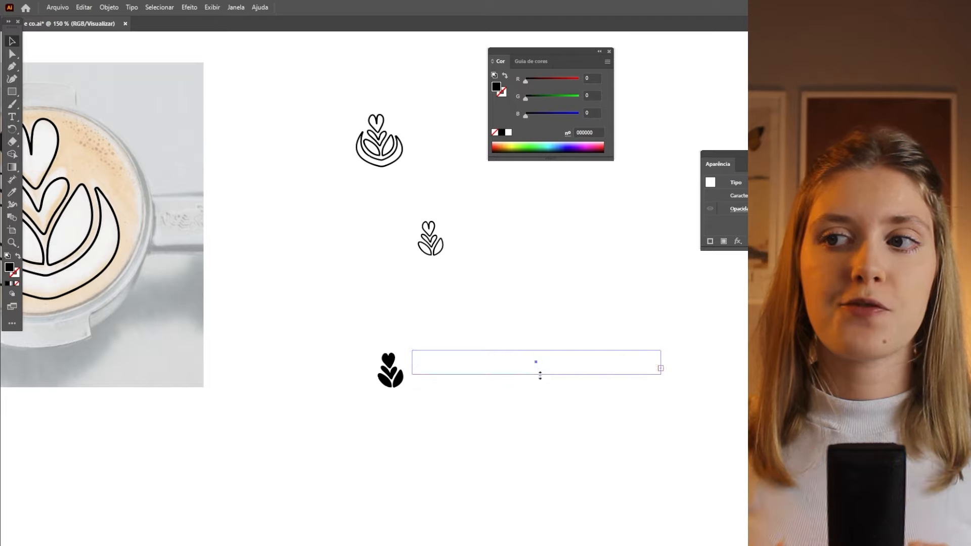
- Extract a solid crescent from a copy of the outlined symbol and place it around the solid leaves
{"action": "left_click_drag", "start_coordinate": [395, 144], "coordinate": [392, 442]}
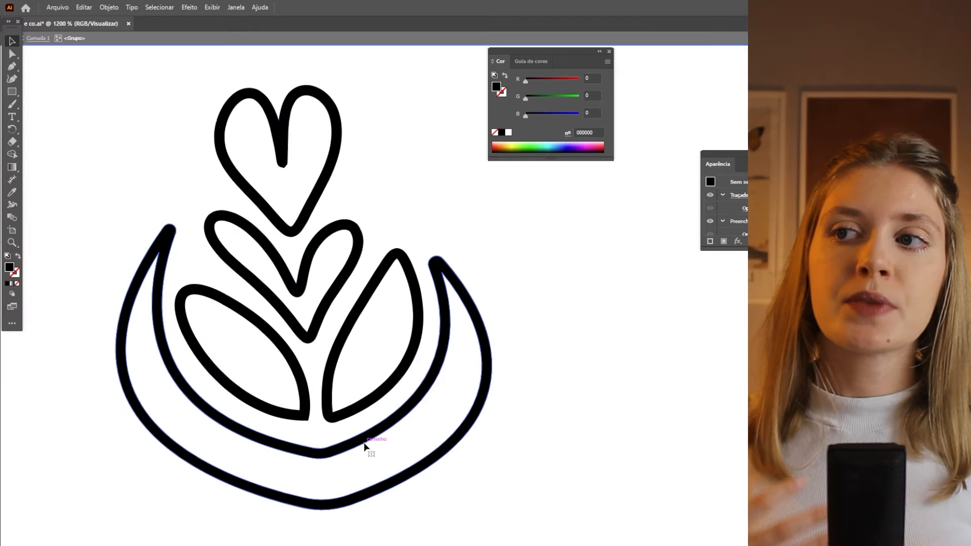
{"action": "left_click", "coordinate": [369, 443]}
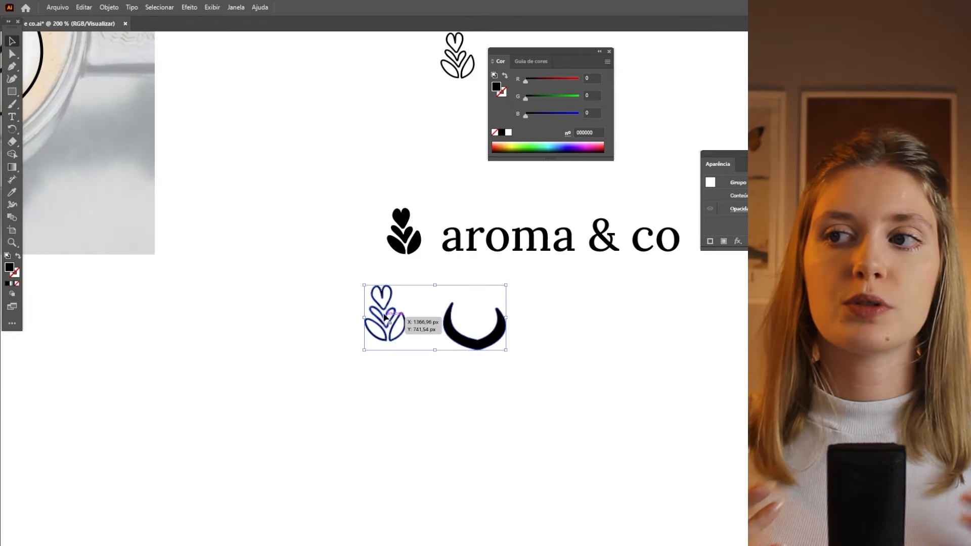
{"action": "double_click", "coordinate": [384, 318]}
{"action": "key", "text": "Delete"}
{"action": "left_click_drag", "start_coordinate": [475, 346], "coordinate": [404, 270]}
{"action": "scroll", "coordinate": [425, 273], "scroll_direction": "up", "scroll_amount": 3}
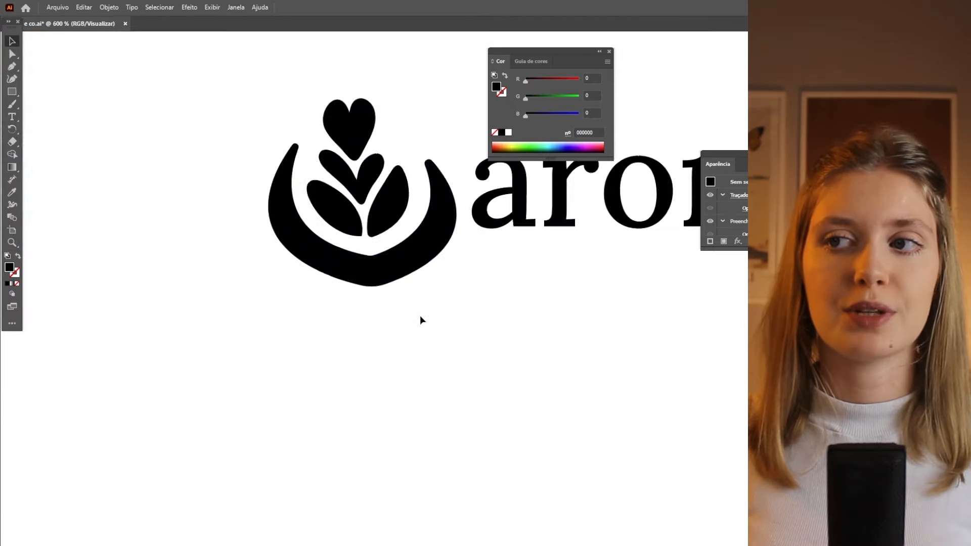
- Scale the solid crescent down and align it so it wraps closely around the leaves
{"action": "scroll", "coordinate": [486, 306], "scroll_direction": "down", "scroll_amount": 3}
{"action": "scroll", "coordinate": [468, 245], "scroll_direction": "up", "scroll_amount": 3}
{"action": "left_click_drag", "start_coordinate": [406, 404], "coordinate": [405, 395]}
{"action": "left_click_drag", "start_coordinate": [407, 387], "coordinate": [412, 393]}
{"action": "left_click_drag", "start_coordinate": [488, 400], "coordinate": [447, 370]}
{"action": "left_click", "coordinate": [394, 426]}
{"action": "scroll", "coordinate": [393, 426], "scroll_direction": "down", "scroll_amount": 5}
{"action": "scroll", "coordinate": [473, 441], "scroll_direction": "up", "scroll_amount": 2}
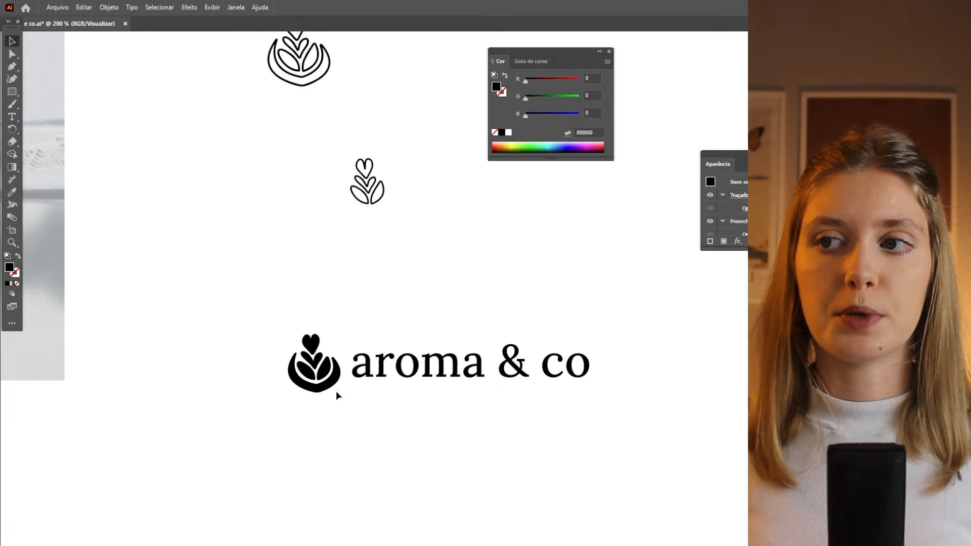
- Scale the solid crescent symbol down to suit the height of the wordmark
{"action": "scroll", "coordinate": [414, 452], "scroll_direction": "down", "scroll_amount": 2}
{"action": "scroll", "coordinate": [411, 439], "scroll_direction": "up", "scroll_amount": 2}
{"action": "left_click_drag", "start_coordinate": [351, 342], "coordinate": [301, 377]}
{"action": "left_click", "coordinate": [392, 312]}
{"action": "scroll", "coordinate": [393, 312], "scroll_direction": "down", "scroll_amount": 2}
{"action": "scroll", "coordinate": [397, 318], "scroll_direction": "up", "scroll_amount": 2}
- Narrow the wordmark's text frame to fit "aroma & co" and shift the text slightly away from the symbol
{"action": "left_click", "coordinate": [443, 384]}
{"action": "left_click_drag", "start_coordinate": [685, 368], "coordinate": [596, 371]}
{"action": "left_click", "coordinate": [472, 415]}
{"action": "scroll", "coordinate": [473, 415], "scroll_direction": "down", "scroll_amount": 3}
{"action": "scroll", "coordinate": [474, 415], "scroll_direction": "up", "scroll_amount": 3}
{"action": "left_click_drag", "start_coordinate": [440, 373], "coordinate": [445, 373]}
{"action": "scroll", "coordinate": [407, 225], "scroll_direction": "up", "scroll_amount": 1}
{"action": "left_click_drag", "start_coordinate": [308, 99], "coordinate": [369, 492], "text": "alt"}
{"action": "left_click_drag", "start_coordinate": [389, 517], "coordinate": [367, 492]}
{"action": "left_click_drag", "start_coordinate": [419, 409], "coordinate": [437, 474], "text": "alt"}
{"action": "left_click_drag", "start_coordinate": [408, 509], "coordinate": [354, 468]}
{"action": "key", "text": "Delete"}
- Move the wordmark about 4 px closer to the solid symbol
{"action": "scroll", "coordinate": [480, 303], "scroll_direction": "down", "scroll_amount": 1}
{"action": "left_click_drag", "start_coordinate": [466, 390], "coordinate": [461, 390]}
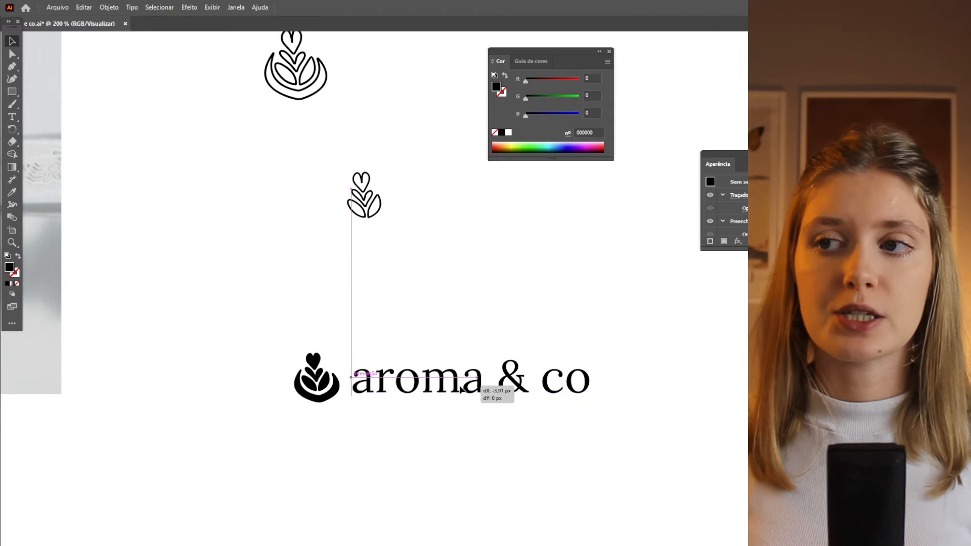
{"action": "double_click", "coordinate": [564, 390]}
{"action": "left_click_drag", "start_coordinate": [591, 383], "coordinate": [499, 383]}
{"action": "key", "text": "Escape"}
{"action": "left_click", "coordinate": [531, 264]}
- Duplicate the symbol and wordmark below the original and delete the crescent from the copied symbol
{"action": "scroll", "coordinate": [485, 294], "scroll_direction": "down", "scroll_amount": 2}
{"action": "scroll", "coordinate": [450, 330], "scroll_direction": "up", "scroll_amount": 2}
{"action": "left_click_drag", "start_coordinate": [315, 303], "coordinate": [456, 364]}
{"action": "left_click_drag", "start_coordinate": [367, 352], "coordinate": [372, 435], "text": "alt"}
{"action": "double_click", "coordinate": [371, 439]}
{"action": "key", "text": "Delete"}
{"action": "key", "text": "Escape"}
{"action": "left_click", "coordinate": [463, 478]}
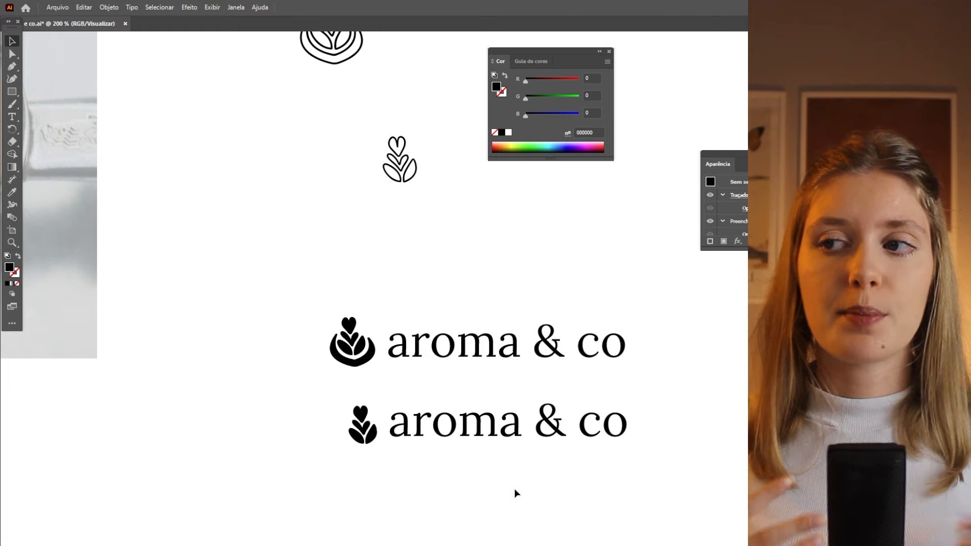
- Convert the lower "aroma & co" wordmark to outlines and ungroup its letters
{"action": "left_click", "coordinate": [589, 436]}
{"action": "key", "text": "ctrl+shift+o"}
{"action": "right_click", "coordinate": [527, 436]}
{"action": "left_click", "coordinate": [561, 313]}
- Tighten the gap after the first letter of the lower wordmark by nudging the letters that follow it
{"action": "left_click_drag", "start_coordinate": [421, 390], "coordinate": [636, 466]}
{"action": "key", "text": "Left"}
{"action": "key", "text": "Left"}
{"action": "left_click", "coordinate": [483, 506]}
{"action": "left_click_drag", "start_coordinate": [459, 391], "coordinate": [653, 468]}
- Close the gap between "aroma" and "& co" in the lower wordmark by nudging "& co" toward "aroma"
{"action": "left_click_drag", "start_coordinate": [498, 392], "coordinate": [673, 476]}
{"action": "key", "text": "Left"}
{"action": "key", "text": "Left"}
{"action": "key", "text": "Left"}
{"action": "key", "text": "Left"}
{"action": "key", "text": "Left"}
{"action": "key", "text": "Left"}
- Nudge "co" closer to the ampersand in the lower wordmark
{"action": "left_click_drag", "start_coordinate": [567, 392], "coordinate": [646, 480]}
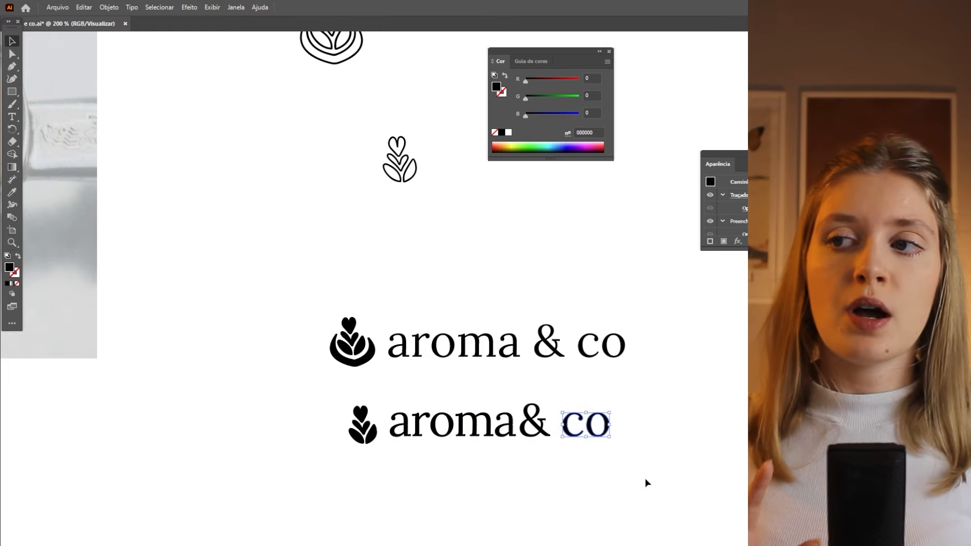
{"action": "key", "text": "Left"}
{"action": "key", "text": "Left"}
{"action": "key", "text": "Left"}
{"action": "key", "text": "Left"}
{"action": "left_click", "coordinate": [597, 443]}
{"action": "left_click_drag", "start_coordinate": [425, 375], "coordinate": [618, 462]}
{"action": "left_click", "coordinate": [581, 463]}
{"action": "scroll", "coordinate": [570, 463], "scroll_direction": "down", "scroll_amount": 4}
{"action": "scroll", "coordinate": [569, 463], "scroll_direction": "up", "scroll_amount": 4}
- Scale down the ampersand of the lower wordmark and nudge it closer to "aroma"
{"action": "left_click_drag", "start_coordinate": [570, 392], "coordinate": [638, 467]}
{"action": "scroll", "coordinate": [535, 477], "scroll_direction": "down", "scroll_amount": 4}
{"action": "scroll", "coordinate": [536, 478], "scroll_direction": "up", "scroll_amount": 4}
{"action": "left_click_drag", "start_coordinate": [545, 403], "coordinate": [548, 411]}
{"action": "scroll", "coordinate": [597, 450], "scroll_direction": "up", "scroll_amount": 1}
{"action": "key", "text": "Left"}
{"action": "key", "text": "Left"}
{"action": "key", "text": "Left"}
{"action": "key", "text": "Left"}
{"action": "key", "text": "Left"}
{"action": "key", "text": "Left"}
- Bring "co" up against the reduced ampersand, and shift "&co" slightly away from "aroma"
{"action": "left_click_drag", "start_coordinate": [540, 377], "coordinate": [628, 436]}
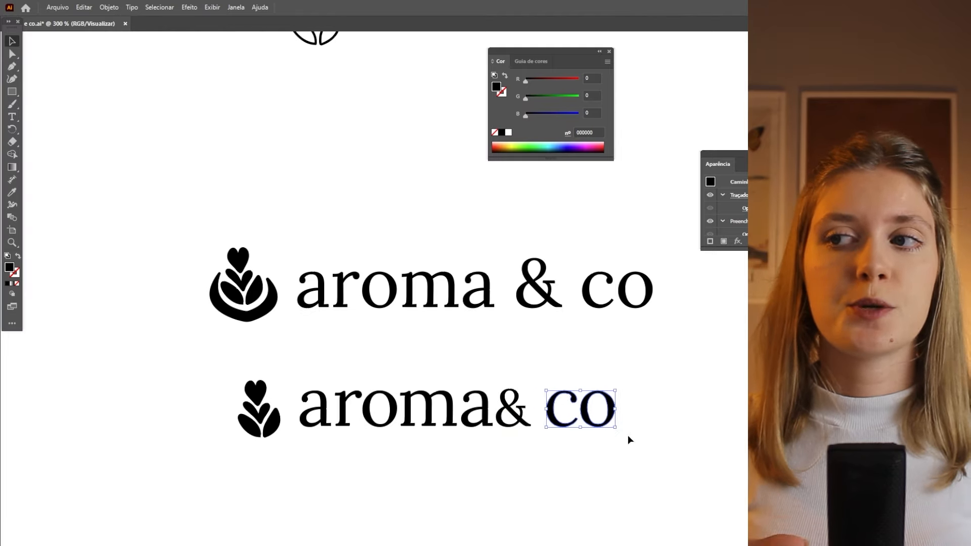
{"action": "key", "text": "Left"}
{"action": "key", "text": "Left"}
{"action": "key", "text": "Left"}
{"action": "key", "text": "Left"}
{"action": "key", "text": "Left"}
{"action": "key", "text": "Left"}
{"action": "key", "text": "Left"}
{"action": "left_click_drag", "start_coordinate": [498, 378], "coordinate": [609, 449]}
{"action": "key", "text": "Right"}
{"action": "left_click", "coordinate": [566, 458]}
{"action": "scroll", "coordinate": [566, 457], "scroll_direction": "down", "scroll_amount": 3}
{"action": "scroll", "coordinate": [566, 457], "scroll_direction": "up", "scroll_amount": 3}
{"action": "left_click", "coordinate": [510, 380]}
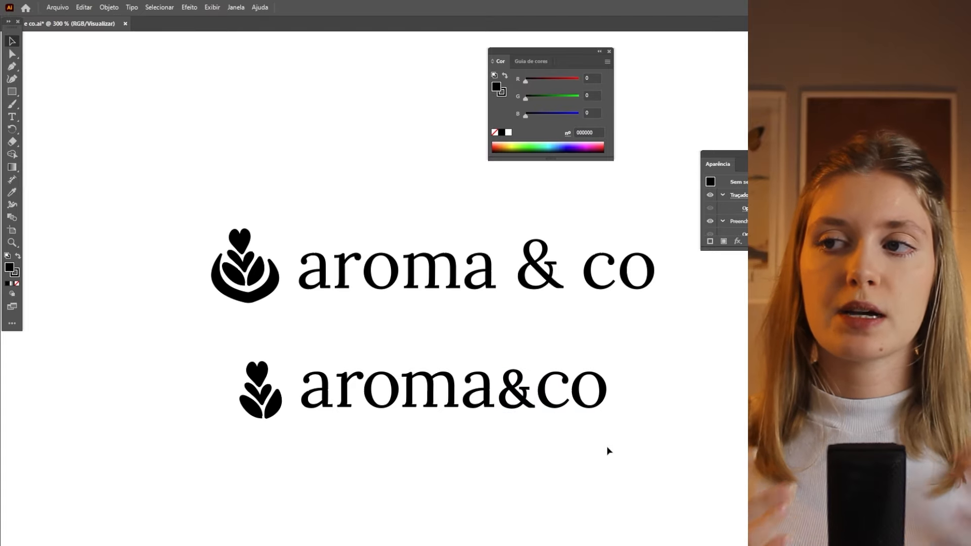
- Even out the letter spacing by moving "&co" and then "co" alone one nudge farther from "aroma"
{"action": "scroll", "coordinate": [609, 451], "scroll_direction": "down", "scroll_amount": 1}
{"action": "scroll", "coordinate": [609, 451], "scroll_direction": "up", "scroll_amount": 1}
{"action": "left_click_drag", "start_coordinate": [508, 372], "coordinate": [623, 428]}
{"action": "key", "text": "Right"}
{"action": "left_click_drag", "start_coordinate": [547, 377], "coordinate": [650, 436]}
{"action": "key", "text": "Right"}
{"action": "left_click", "coordinate": [654, 439]}
{"action": "scroll", "coordinate": [585, 454], "scroll_direction": "down", "scroll_amount": 3}
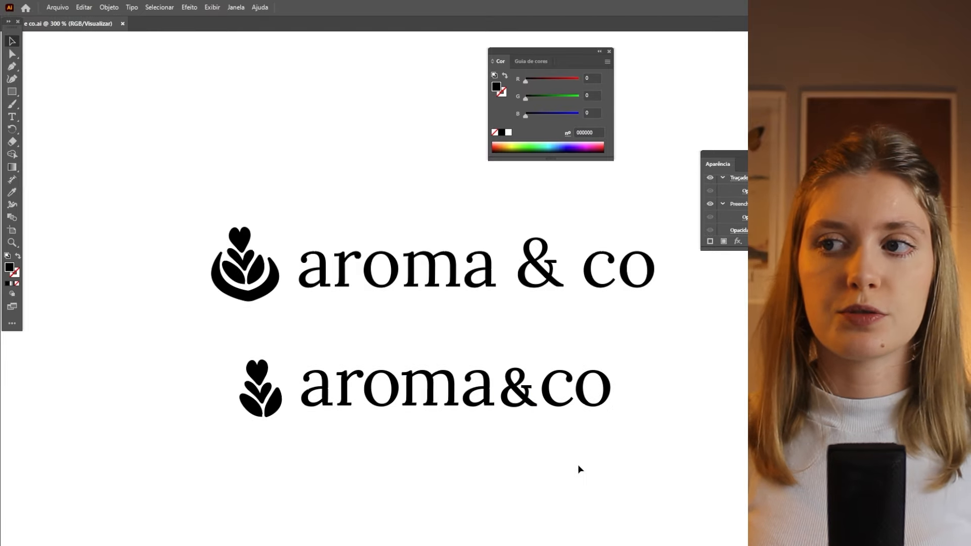
- Isolate the lower symbol's group and scale its top heart to about 7 by 10 px
{"action": "left_click", "coordinate": [259, 378]}
{"action": "scroll", "coordinate": [258, 378], "scroll_direction": "up", "scroll_amount": 4}
{"action": "double_click", "coordinate": [258, 378]}
{"action": "left_click_drag", "start_coordinate": [252, 304], "coordinate": [252, 321]}
{"action": "left_click_drag", "start_coordinate": [289, 364], "coordinate": [277, 364]}
{"action": "left_click_drag", "start_coordinate": [263, 370], "coordinate": [295, 379]}
{"action": "double_click", "coordinate": [319, 364]}
{"action": "scroll", "coordinate": [318, 365], "scroll_direction": "down", "scroll_amount": 4}
{"action": "scroll", "coordinate": [312, 360], "scroll_direction": "up", "scroll_amount": 4}
{"action": "double_click", "coordinate": [287, 377]}
{"action": "left_click_drag", "start_coordinate": [312, 342], "coordinate": [308, 347]}
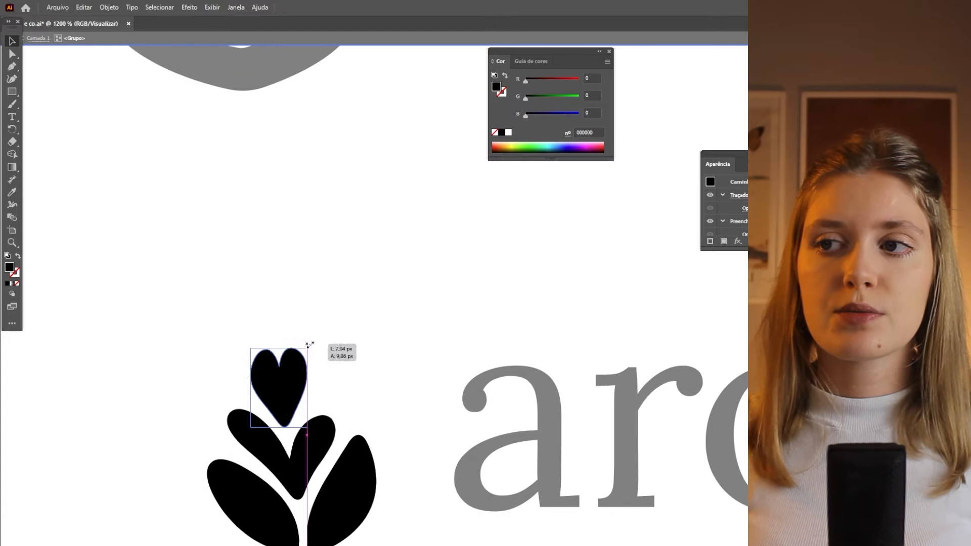
{"action": "double_click", "coordinate": [353, 361]}
{"action": "scroll", "coordinate": [354, 362], "scroll_direction": "down", "scroll_amount": 6}
{"action": "scroll", "coordinate": [365, 367], "scroll_direction": "up", "scroll_amount": 2}
{"action": "left_click_drag", "start_coordinate": [324, 278], "coordinate": [336, 407]}
{"action": "left_click_drag", "start_coordinate": [360, 364], "coordinate": [326, 408]}
{"action": "key", "text": "Delete"}
- Draw a closed black crescent with the Pen tool, curving around the left side and underside of the lower symbol
{"action": "left_click", "coordinate": [12, 79]}
{"action": "left_click", "coordinate": [12, 66]}
{"action": "scroll", "coordinate": [310, 430], "scroll_direction": "up", "scroll_amount": 3}
{"action": "left_click", "coordinate": [295, 238]}
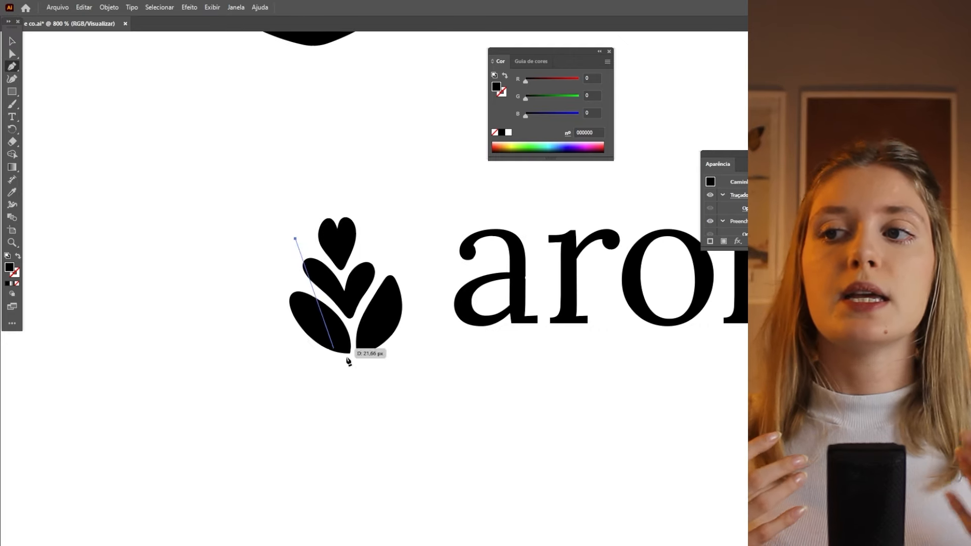
{"action": "left_click_drag", "start_coordinate": [490, 371], "coordinate": [501, 369]}
{"action": "left_click_drag", "start_coordinate": [295, 239], "coordinate": [274, 260]}
{"action": "mouse_move", "coordinate": [228, 366]}
{"action": "left_mouse_down"}
{"action": "mouse_move", "coordinate": [261, 375]}
{"action": "mouse_move", "coordinate": [220, 370]}
{"action": "left_mouse_up"}
{"action": "left_click_drag", "start_coordinate": [178, 400], "coordinate": [191, 331]}
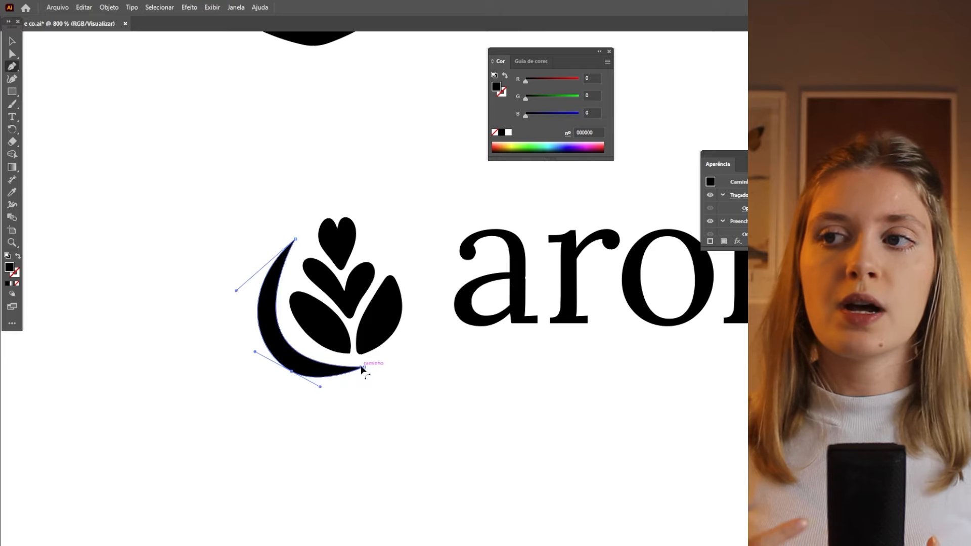
- Thicken and lengthen the new crescent by moving its lower tip and bottom anchor points outward
{"action": "left_click_drag", "start_coordinate": [363, 367], "coordinate": [378, 363]}
{"action": "left_click_drag", "start_coordinate": [293, 373], "coordinate": [290, 378]}
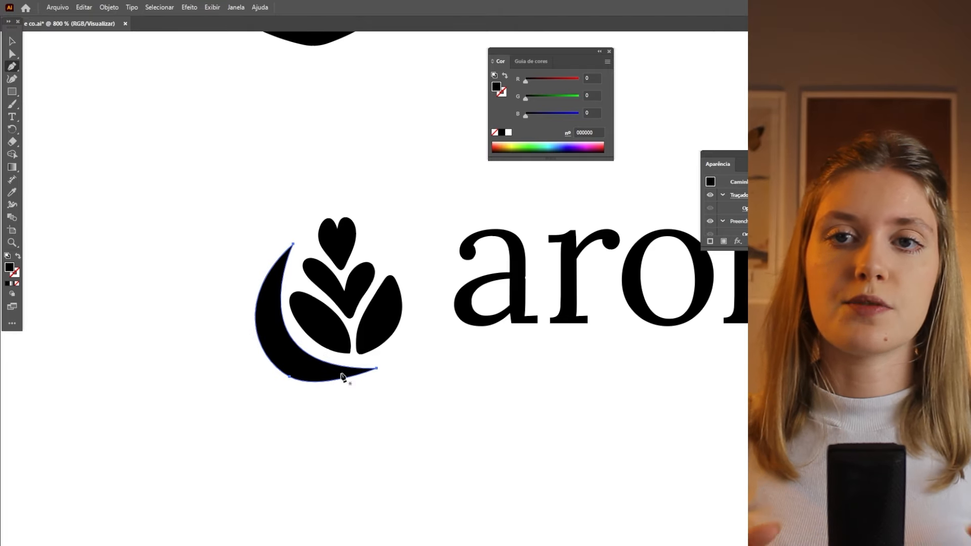
{"action": "left_click_drag", "start_coordinate": [219, 367], "coordinate": [226, 392]}
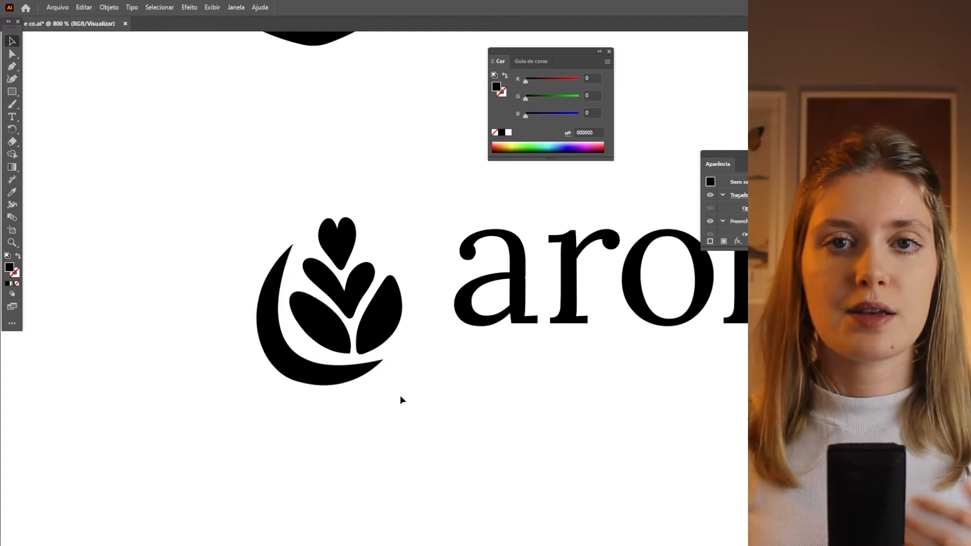
- Apply the Smooth command to the new crescent
{"action": "scroll", "coordinate": [402, 400], "scroll_direction": "down", "scroll_amount": 2}
{"action": "left_click", "coordinate": [380, 397]}
{"action": "right_click", "coordinate": [356, 388]}
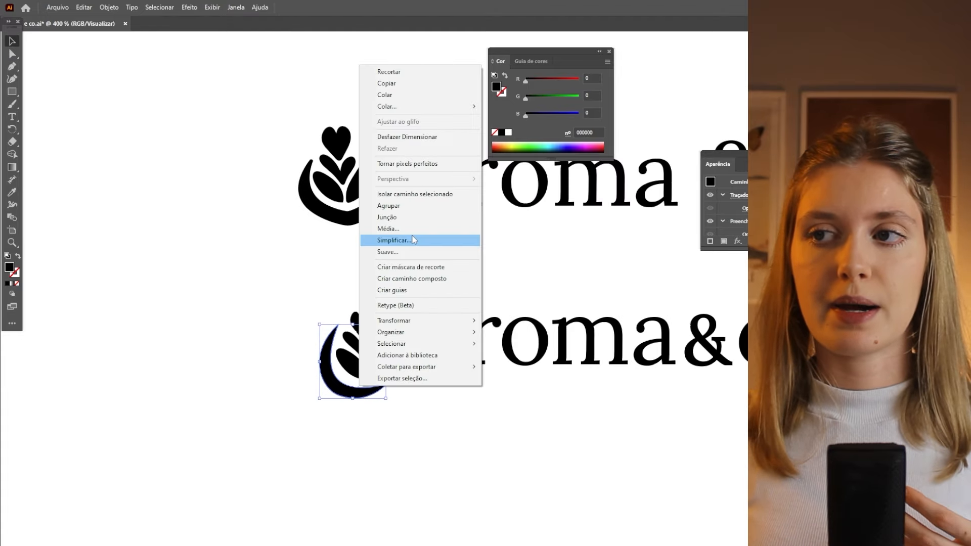
{"action": "left_click", "coordinate": [404, 249]}
{"action": "left_click_drag", "start_coordinate": [385, 399], "coordinate": [382, 397]}
{"action": "left_click", "coordinate": [375, 397]}
- Round the crescent's pointed tips and refine its outer curve with the Direct Selection tool, undoing the last handle adjustment
{"action": "scroll", "coordinate": [363, 396], "scroll_direction": "up", "scroll_amount": 4}
{"action": "key", "text": "a"}
{"action": "left_click_drag", "start_coordinate": [442, 369], "coordinate": [447, 353]}
{"action": "left_click", "coordinate": [221, 364]}
{"action": "left_click_drag", "start_coordinate": [302, 343], "coordinate": [309, 354]}
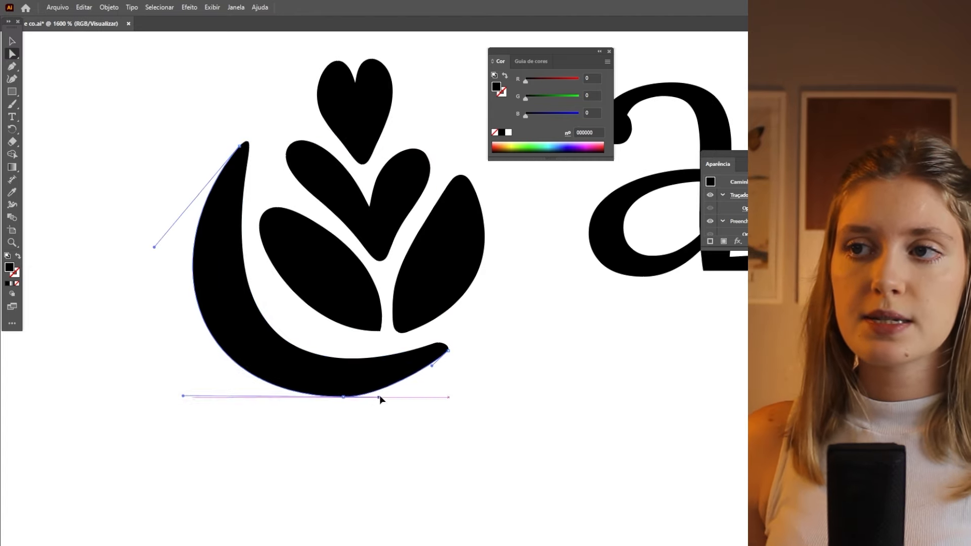
{"action": "left_click_drag", "start_coordinate": [154, 247], "coordinate": [260, 130]}
{"action": "key", "text": "ctrl+z"}
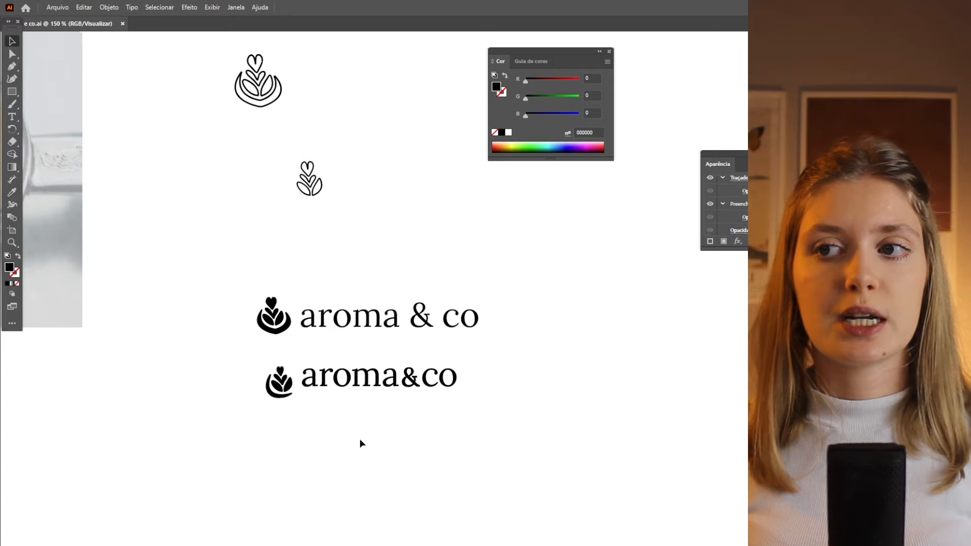
- Move the original "aroma & co" logo up beside the outlined symbols, and slightly scale down the "aroma&co" logo's symbol
{"action": "left_click_drag", "start_coordinate": [328, 314], "coordinate": [430, 81]}
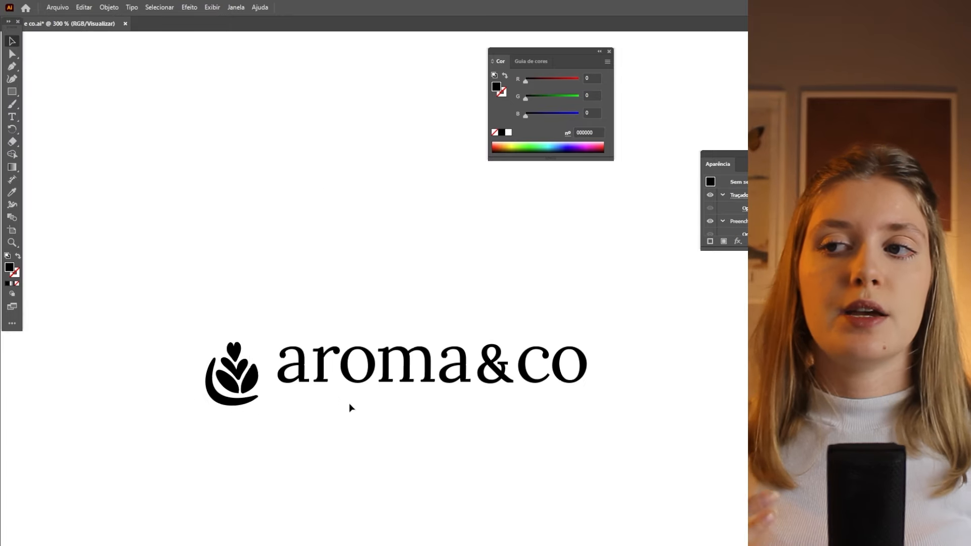
{"action": "left_click", "coordinate": [253, 395]}
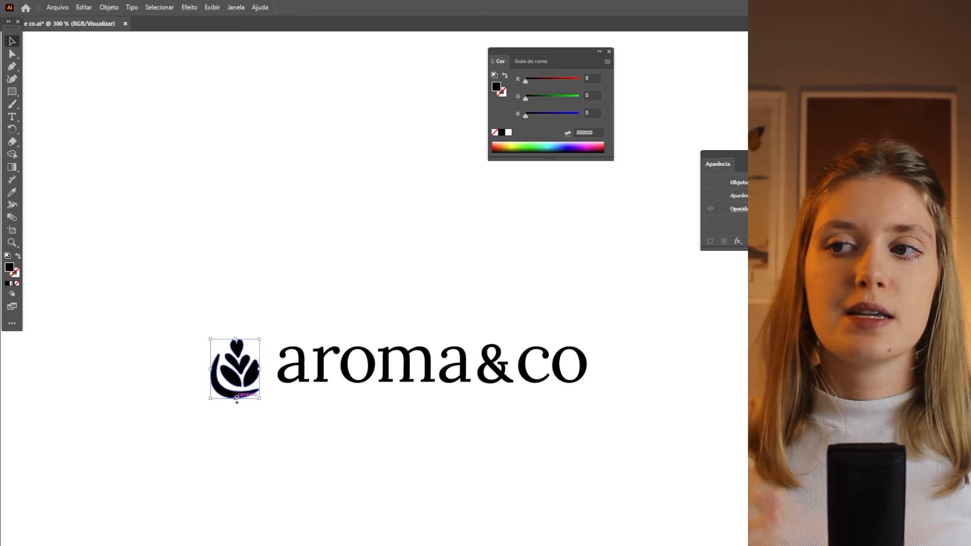
{"action": "scroll", "coordinate": [277, 412], "scroll_direction": "down", "scroll_amount": 3}
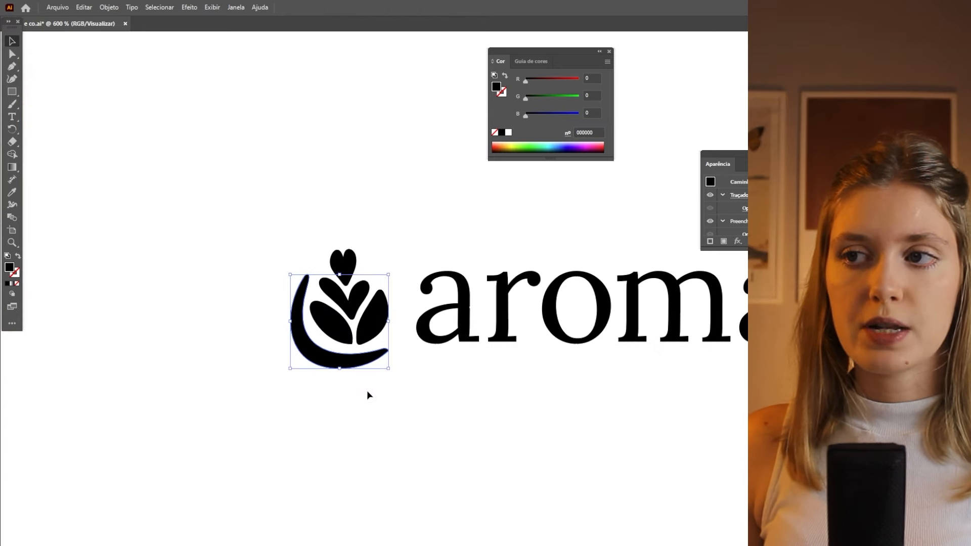
{"action": "left_click", "coordinate": [367, 395]}
{"action": "scroll", "coordinate": [368, 394], "scroll_direction": "down", "scroll_amount": 3}
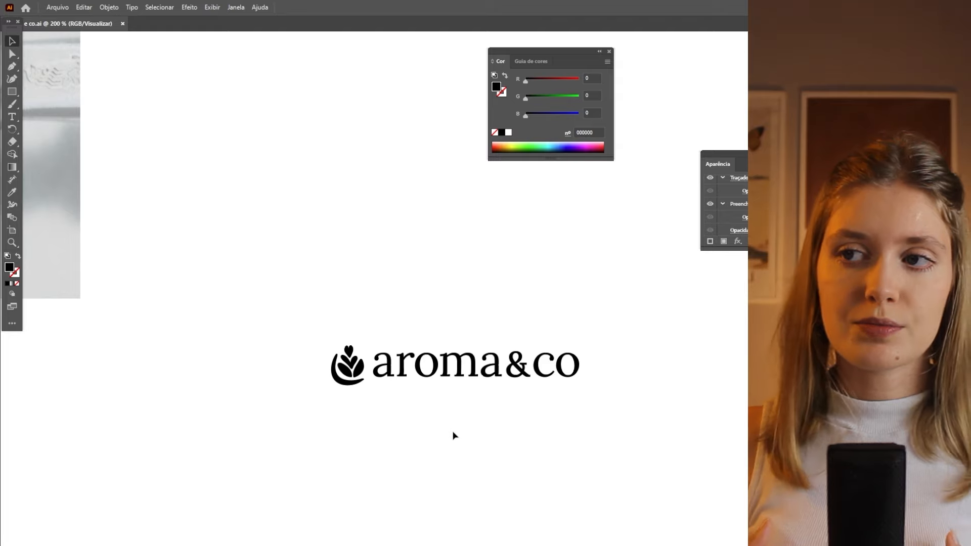
- Smooth the resized crescent's contour with repeated passes of the Smooth command
{"action": "right_click", "coordinate": [360, 373]}
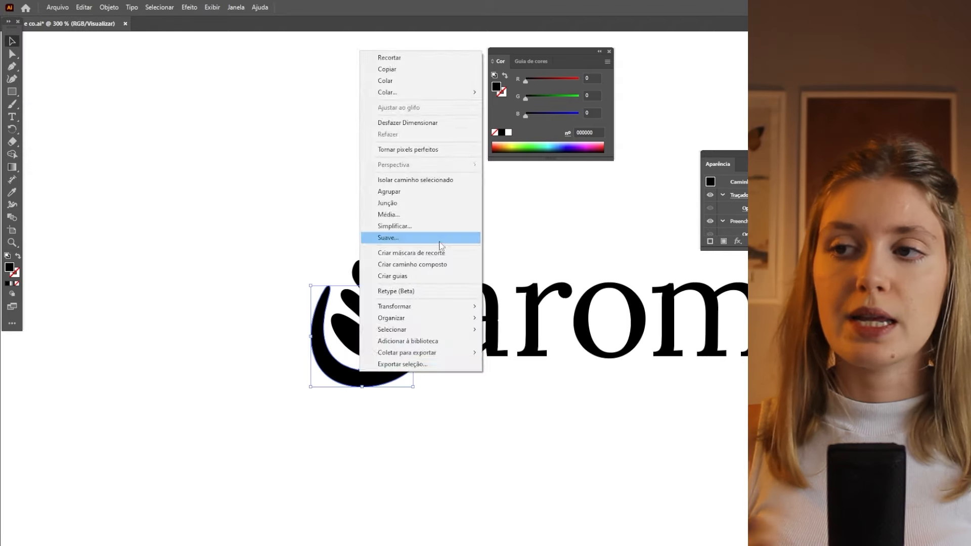
{"action": "left_click", "coordinate": [439, 239]}
{"action": "mouse_move", "coordinate": [384, 306]}
{"action": "left_mouse_down"}
{"action": "mouse_move", "coordinate": [406, 309]}
{"action": "mouse_move", "coordinate": [385, 307]}
{"action": "mouse_move", "coordinate": [396, 307]}
{"action": "left_mouse_up"}
{"action": "right_click", "coordinate": [348, 378]}
{"action": "left_click", "coordinate": [425, 236]}
{"action": "right_click", "coordinate": [404, 373]}
{"action": "left_click", "coordinate": [441, 236]}
{"action": "left_click", "coordinate": [281, 368]}
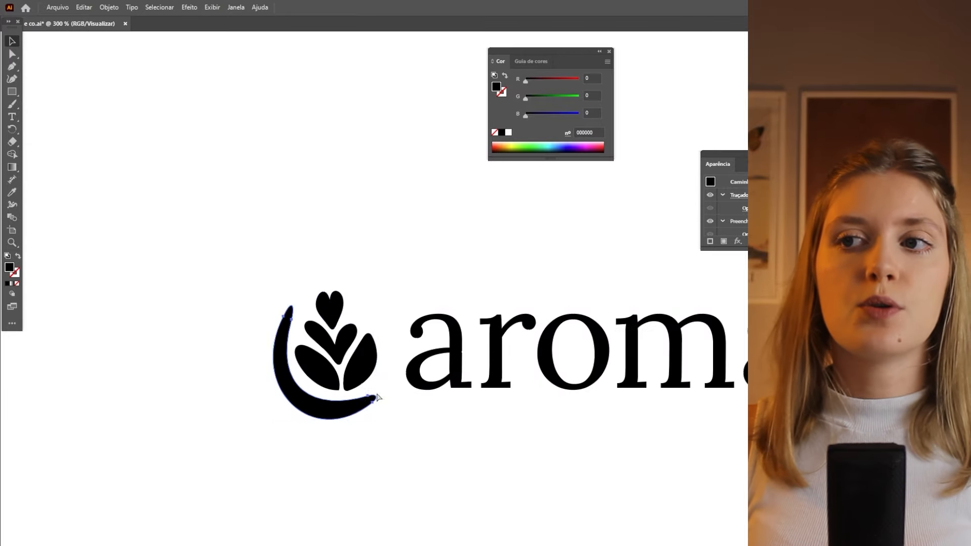
{"action": "key", "text": "a"}
{"action": "scroll", "coordinate": [361, 433], "scroll_direction": "up", "scroll_amount": 3}
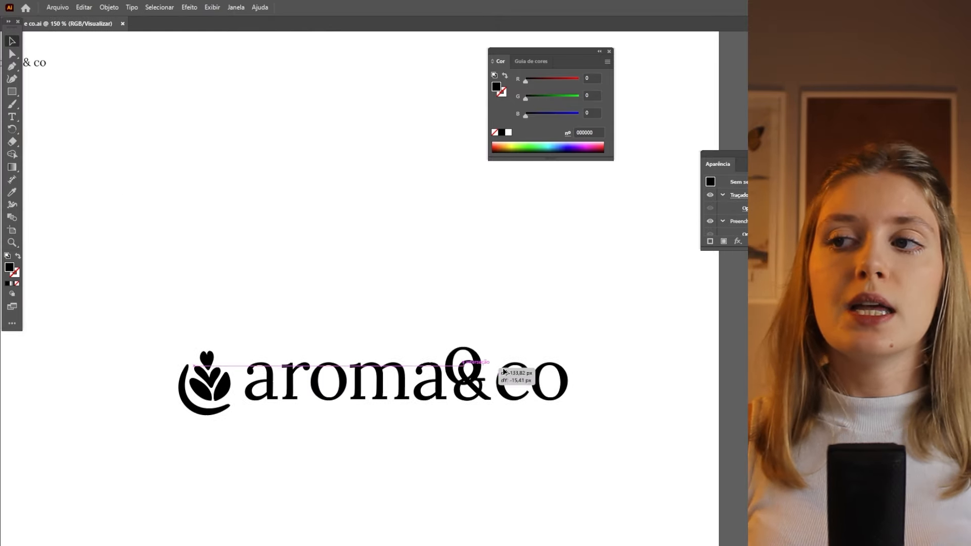
- Place a copy of the final letter "o" below the end of the "aroma&co" wordmark
{"action": "left_click_drag", "start_coordinate": [512, 377], "coordinate": [633, 466]}
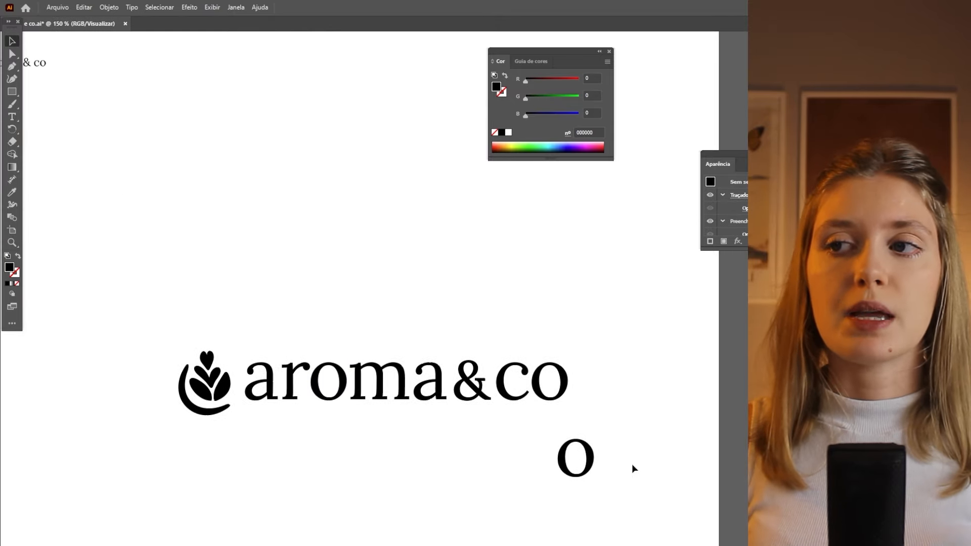
{"action": "scroll", "coordinate": [495, 396], "scroll_direction": "down", "scroll_amount": 4}
{"action": "scroll", "coordinate": [512, 408], "scroll_direction": "up", "scroll_amount": 1}
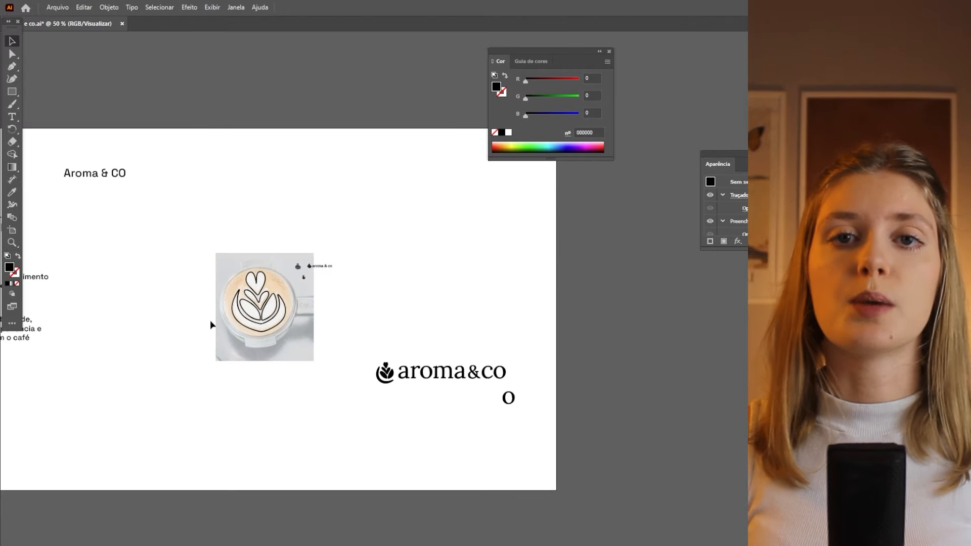
{"action": "scroll", "coordinate": [512, 402], "scroll_direction": "up", "scroll_amount": 2}
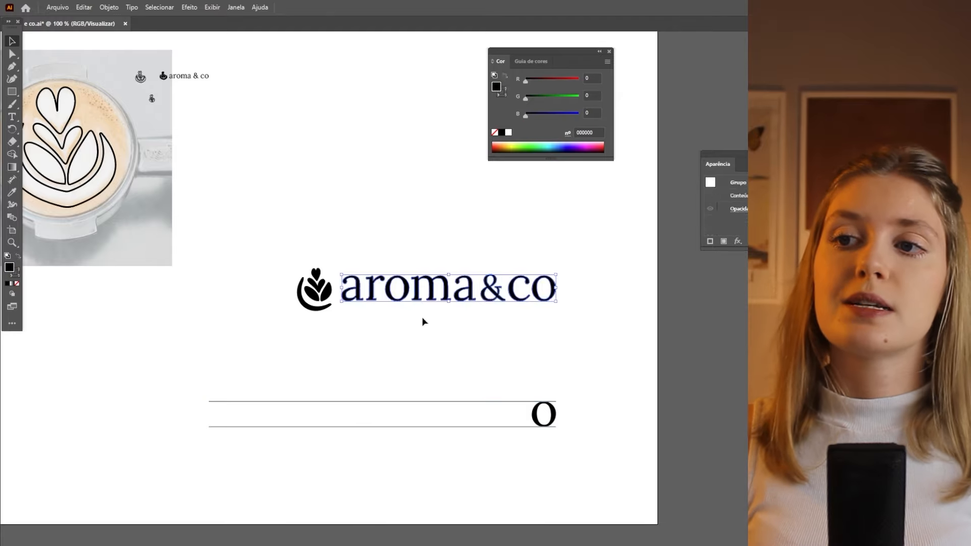
- Duplicate the "aroma&co" wordmark downward between the two horizontal lines, in front of the separate "o"
{"action": "left_click_drag", "start_coordinate": [412, 293], "coordinate": [413, 417]}
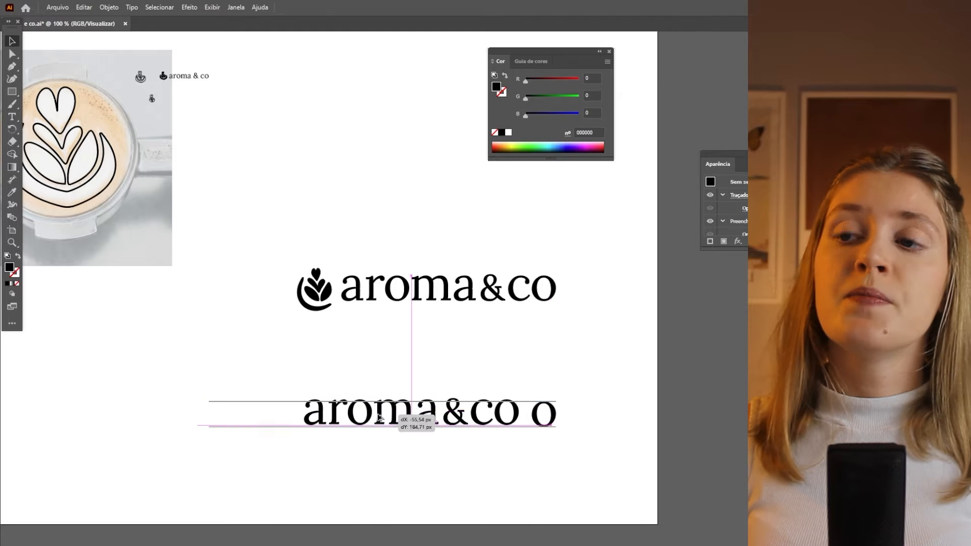
{"action": "scroll", "coordinate": [424, 410], "scroll_direction": "up", "scroll_amount": 8}
{"action": "scroll", "coordinate": [424, 409], "scroll_direction": "down", "scroll_amount": 3}
{"action": "scroll", "coordinate": [594, 426], "scroll_direction": "down", "scroll_amount": 2}
{"action": "left_click", "coordinate": [718, 435]}
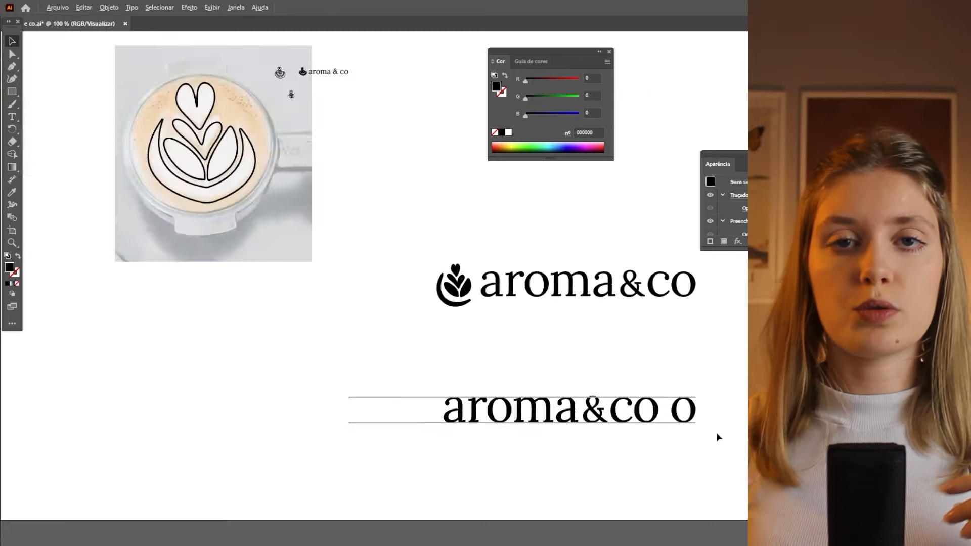
{"action": "scroll", "coordinate": [718, 435], "scroll_direction": "up", "scroll_amount": 2}
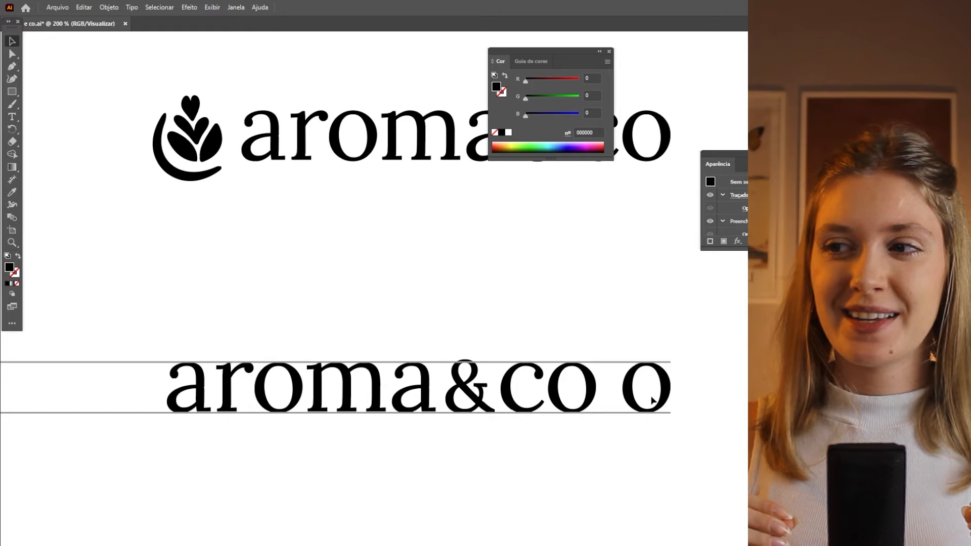
- Duplicate the separate "o" directly beneath itself, touching the lower horizontal line
{"action": "scroll", "coordinate": [549, 395], "scroll_direction": "down", "scroll_amount": 2}
{"action": "left_click_drag", "start_coordinate": [606, 398], "coordinate": [575, 405]}
{"action": "key", "text": "ctrl+z"}
{"action": "scroll", "coordinate": [592, 406], "scroll_direction": "up", "scroll_amount": 3}
{"action": "left_click_drag", "start_coordinate": [637, 382], "coordinate": [639, 455]}
{"action": "left_click", "coordinate": [667, 435]}
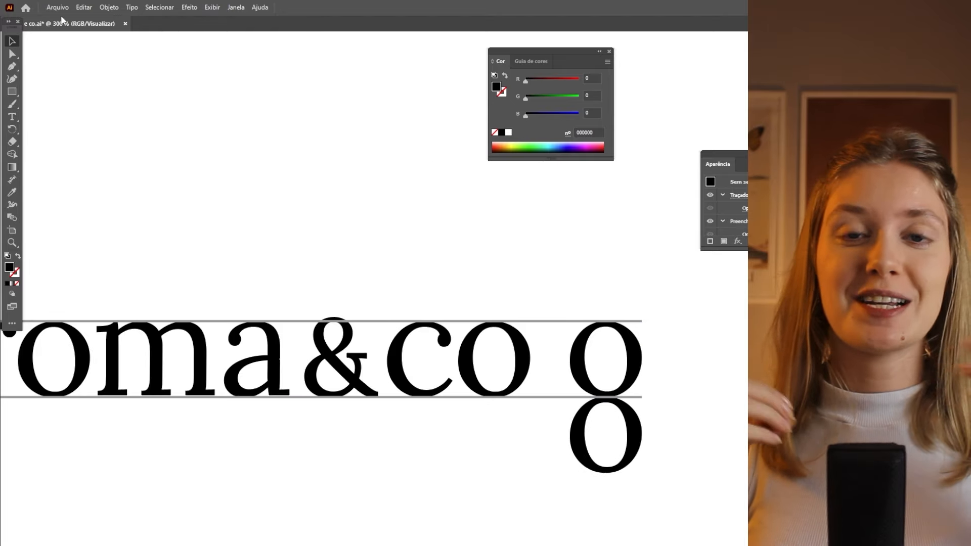
- Cut the lower "o" copy down to its bottom half using a rectangle over that half and a Pathfinder operation
{"action": "left_click_drag", "start_coordinate": [559, 435], "coordinate": [675, 501]}
{"action": "key", "text": "v"}
{"action": "left_click", "coordinate": [633, 421], "text": "shift"}
{"action": "key", "text": "ctrl+4"}
{"action": "left_click", "coordinate": [671, 452]}
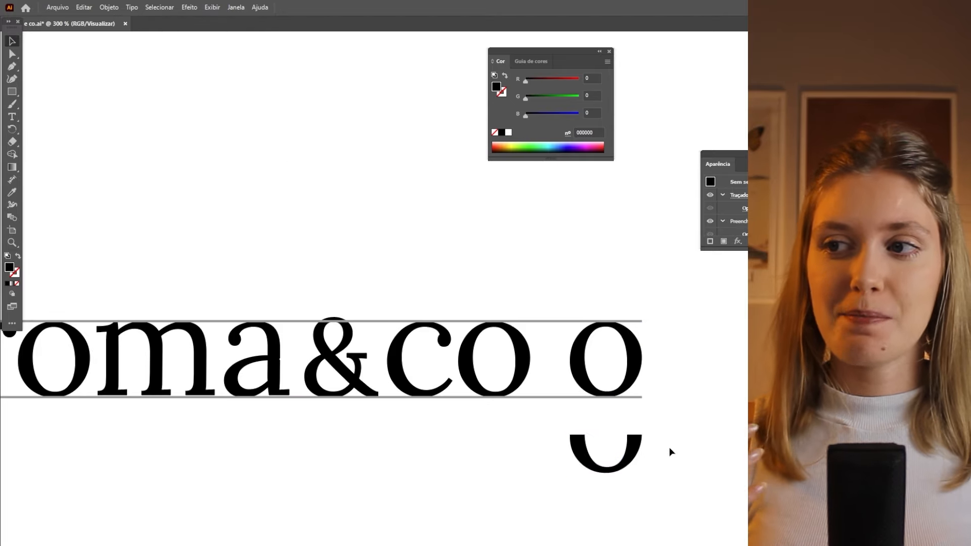
- Stack a full "o" copy on the half "o" as a one-and-a-half-letter measure, and place it before the lower wordmark
{"action": "left_click_drag", "start_coordinate": [634, 448], "coordinate": [633, 529]}
{"action": "left_click_drag", "start_coordinate": [634, 374], "coordinate": [633, 494]}
{"action": "scroll", "coordinate": [671, 455], "scroll_direction": "down", "scroll_amount": 3}
{"action": "left_click_drag", "start_coordinate": [671, 454], "coordinate": [382, 430]}
{"action": "scroll", "coordinate": [381, 435], "scroll_direction": "up", "scroll_amount": 3}
{"action": "left_click_drag", "start_coordinate": [420, 391], "coordinate": [418, 389]}
{"action": "left_click", "coordinate": [444, 305]}
{"action": "scroll", "coordinate": [240, 414], "scroll_direction": "down", "scroll_amount": 2}
- Copy the horizontal lines to the upper and lower edges of the stacked "o" measure
{"action": "left_click_drag", "start_coordinate": [343, 387], "coordinate": [343, 378]}
{"action": "left_click_drag", "start_coordinate": [339, 425], "coordinate": [339, 436]}
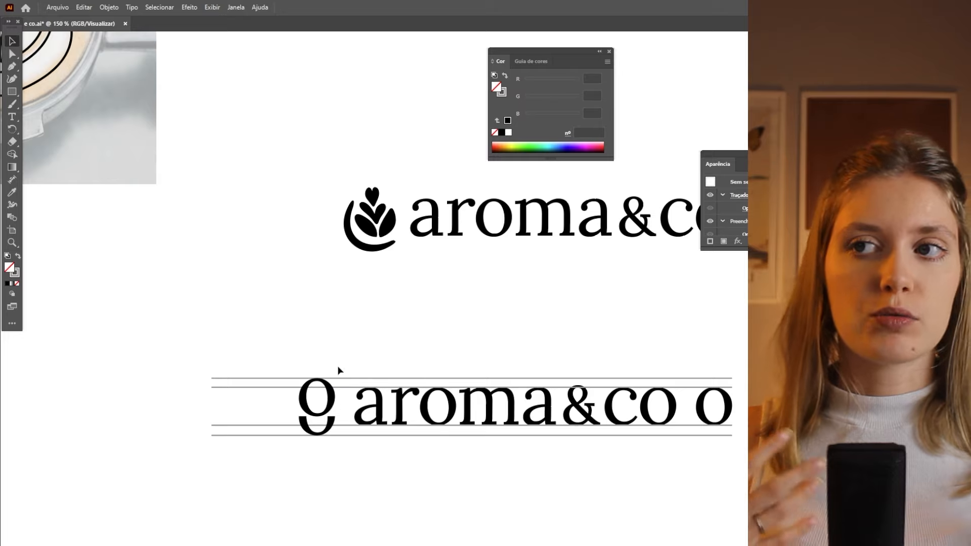
{"action": "scroll", "coordinate": [335, 406], "scroll_direction": "up", "scroll_amount": 5}
{"action": "scroll", "coordinate": [375, 478], "scroll_direction": "down", "scroll_amount": 5}
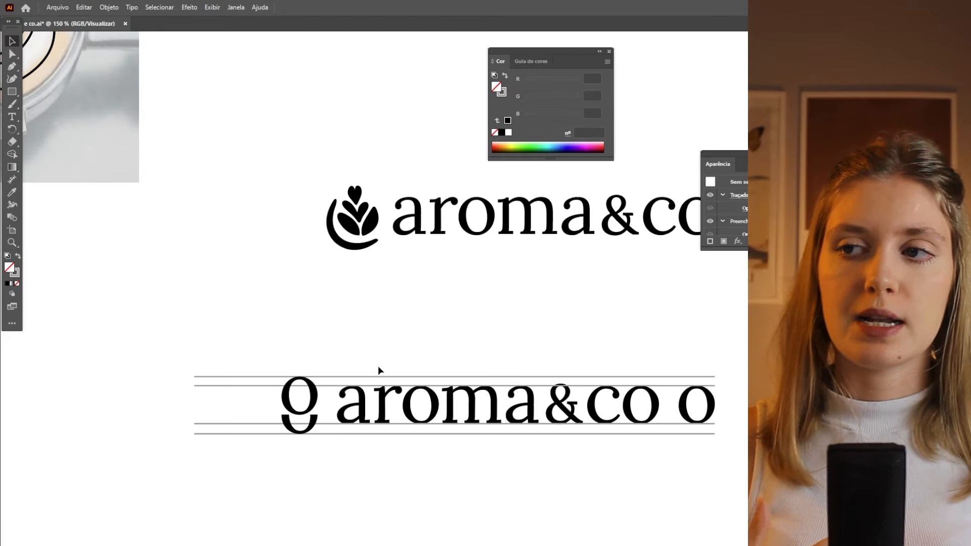
- Move the stacked "o" measure below the lines and put a symbol copy in its place, scaled to the outer lines
{"action": "left_click_drag", "start_coordinate": [320, 397], "coordinate": [328, 491]}
{"action": "mouse_move", "coordinate": [672, 436]}
{"action": "left_mouse_down"}
{"action": "mouse_move", "coordinate": [681, 435]}
{"action": "mouse_move", "coordinate": [673, 433]}
{"action": "left_mouse_up"}
{"action": "left_click", "coordinate": [375, 246]}
{"action": "scroll", "coordinate": [392, 274], "scroll_direction": "down", "scroll_amount": 2}
{"action": "left_click_drag", "start_coordinate": [372, 250], "coordinate": [348, 329]}
{"action": "scroll", "coordinate": [344, 336], "scroll_direction": "up", "scroll_amount": 5}
{"action": "left_click_drag", "start_coordinate": [336, 245], "coordinate": [338, 256]}
{"action": "scroll", "coordinate": [390, 438], "scroll_direction": "down", "scroll_amount": 3}
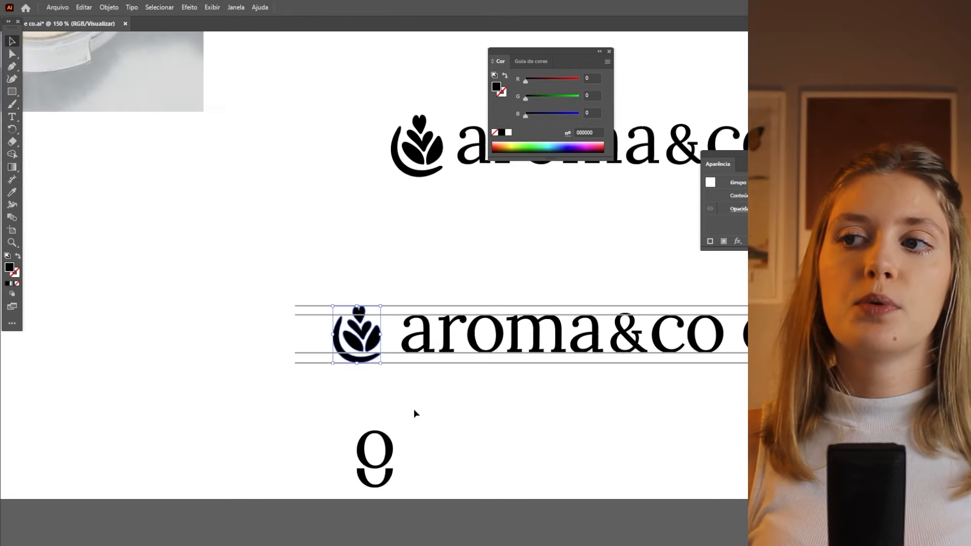
- Move the symbol away from the lower wordmark and copy the half "o" into the gap between them
{"action": "left_click_drag", "start_coordinate": [365, 335], "coordinate": [355, 335]}
{"action": "double_click", "coordinate": [390, 479]}
{"action": "left_click_drag", "start_coordinate": [389, 480], "coordinate": [414, 406]}
{"action": "key", "text": "ctrl+z"}
{"action": "key", "text": "ctrl+z"}
{"action": "key", "text": "ctrl+z"}
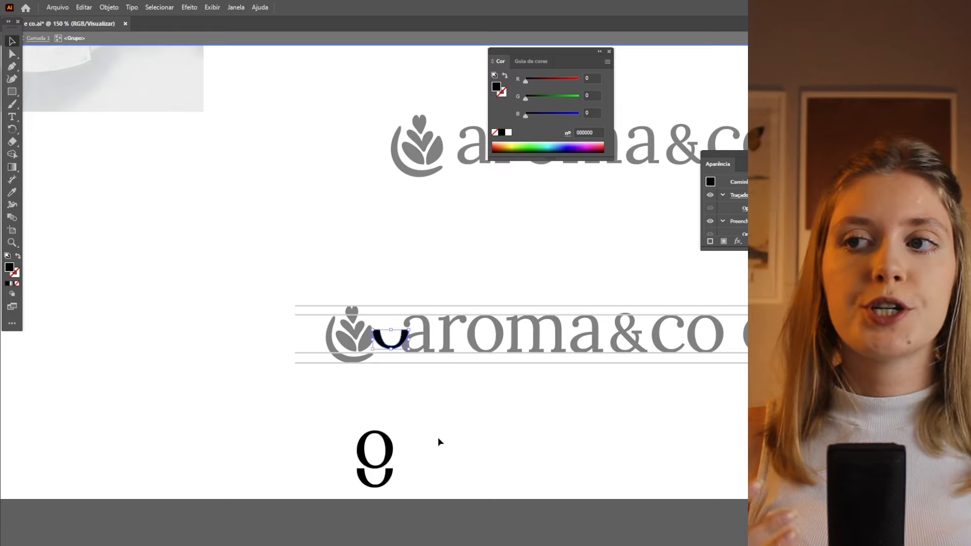
{"action": "left_click_drag", "start_coordinate": [388, 449], "coordinate": [388, 382]}
- Try the half "o" copy as the gap between the symbol and the lower wordmark, and remove it
{"action": "scroll", "coordinate": [403, 380], "scroll_direction": "up", "scroll_amount": 3}
{"action": "left_click_drag", "start_coordinate": [329, 327], "coordinate": [395, 287]}
{"action": "double_click", "coordinate": [271, 271]}
{"action": "left_click_drag", "start_coordinate": [276, 253], "coordinate": [252, 252]}
{"action": "left_click", "coordinate": [356, 310]}
{"action": "key", "text": "Delete"}
{"action": "key", "text": "ctrl+z"}
{"action": "scroll", "coordinate": [357, 373], "scroll_direction": "down", "scroll_amount": 5}
{"action": "left_click", "coordinate": [360, 348]}
{"action": "double_click", "coordinate": [361, 353]}
{"action": "key", "text": "Delete"}
{"action": "double_click", "coordinate": [414, 447]}
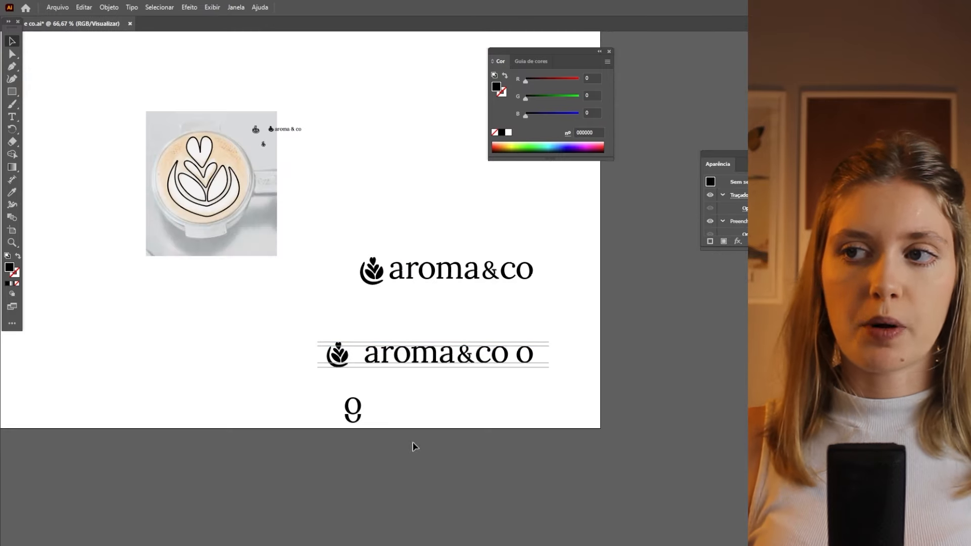
- Space the symbol from the lower wordmark by the width of a rotated half "o", and delete the measuring shape
{"action": "left_click_drag", "start_coordinate": [361, 367], "coordinate": [445, 256]}
{"action": "key", "text": "ctrl+z"}
{"action": "scroll", "coordinate": [361, 356], "scroll_direction": "up", "scroll_amount": 4}
{"action": "scroll", "coordinate": [352, 479], "scroll_direction": "down", "scroll_amount": 3}
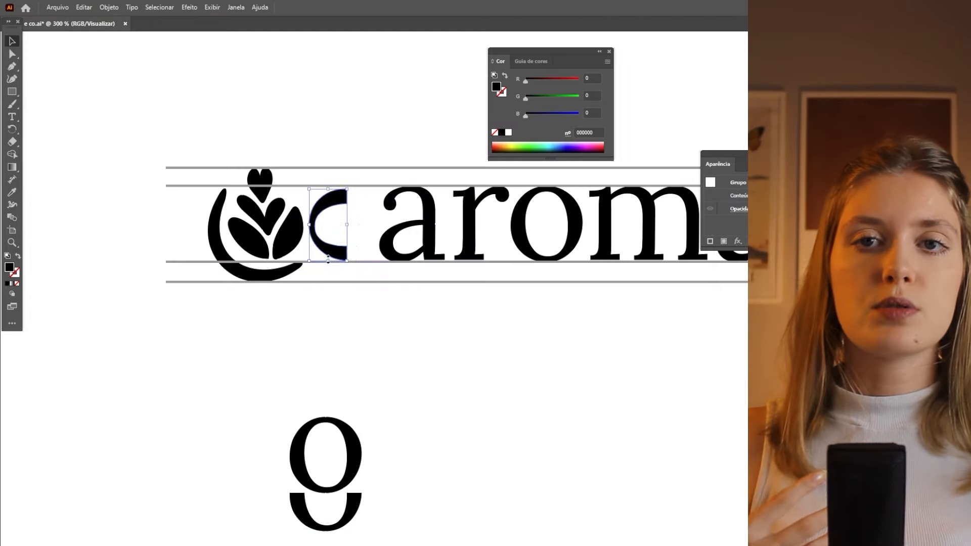
{"action": "left_click_drag", "start_coordinate": [334, 225], "coordinate": [367, 225]}
{"action": "left_click_drag", "start_coordinate": [308, 241], "coordinate": [336, 240]}
{"action": "left_click", "coordinate": [354, 201]}
{"action": "key", "text": "Delete"}
- Examine the spaced lower logo up close, comparing the symbol and letters with the horizontal lines and the reference "o"
{"action": "scroll", "coordinate": [257, 389], "scroll_direction": "down", "scroll_amount": 6}
{"action": "scroll", "coordinate": [271, 385], "scroll_direction": "up", "scroll_amount": 3}
{"action": "left_click", "coordinate": [284, 348]}
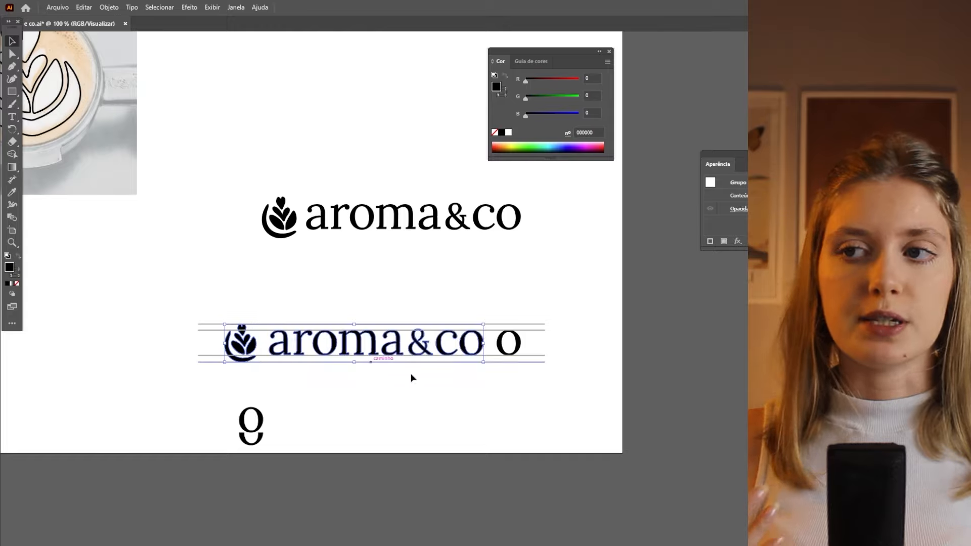
{"action": "scroll", "coordinate": [274, 374], "scroll_direction": "up", "scroll_amount": 2}
{"action": "scroll", "coordinate": [628, 384], "scroll_direction": "up", "scroll_amount": 3}
{"action": "left_click_drag", "start_coordinate": [535, 424], "coordinate": [534, 420]}
{"action": "scroll", "coordinate": [534, 421], "scroll_direction": "down", "scroll_amount": 4}
{"action": "left_click", "coordinate": [140, 433]}
{"action": "scroll", "coordinate": [148, 426], "scroll_direction": "up", "scroll_amount": 4}
{"action": "scroll", "coordinate": [290, 346], "scroll_direction": "down", "scroll_amount": 2}
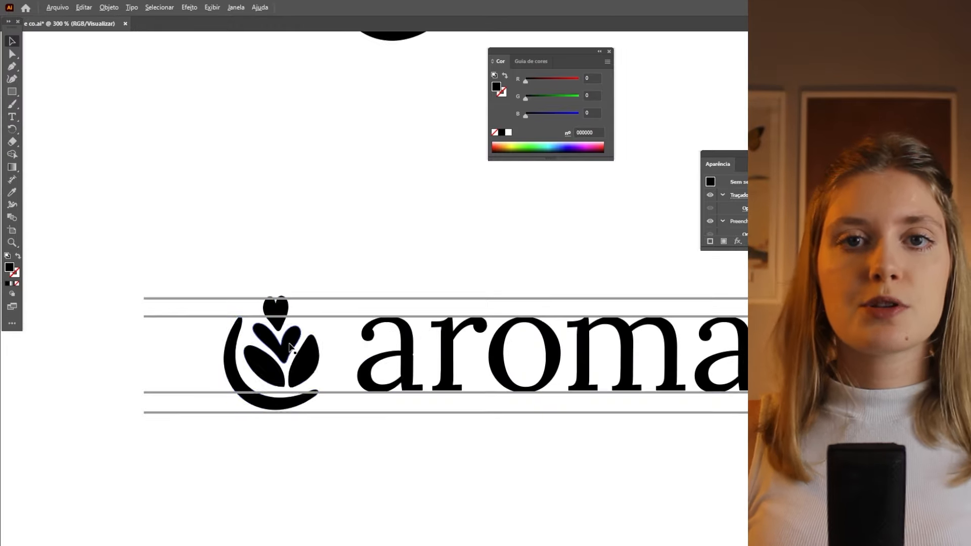
{"action": "left_click", "coordinate": [411, 393]}
{"action": "left_click", "coordinate": [420, 418]}
{"action": "scroll", "coordinate": [303, 416], "scroll_direction": "down", "scroll_amount": 2}
{"action": "scroll", "coordinate": [623, 426], "scroll_direction": "up", "scroll_amount": 2}
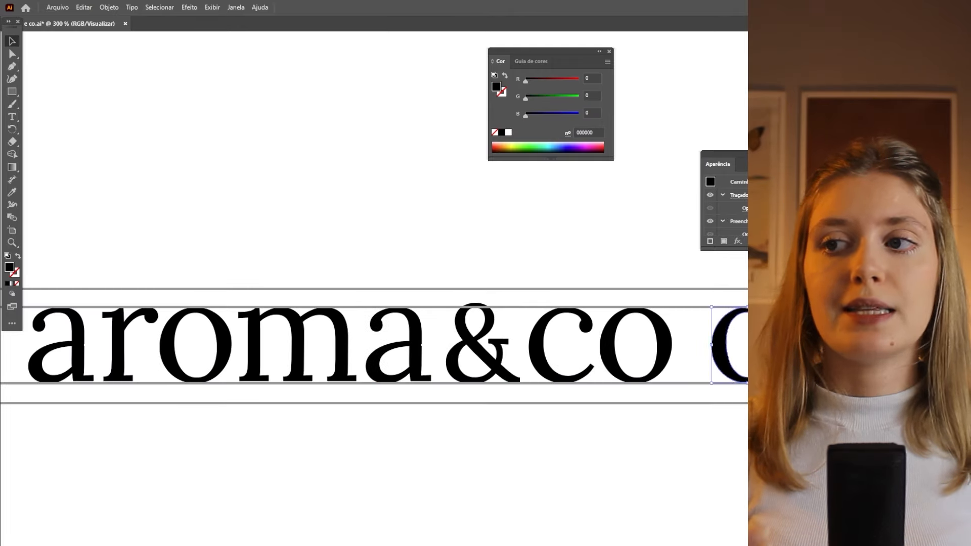
{"action": "scroll", "coordinate": [617, 430], "scroll_direction": "down", "scroll_amount": 2}
{"action": "scroll", "coordinate": [427, 394], "scroll_direction": "down", "scroll_amount": 2}
- Place a copy of the "Aroma & CO" text above the latte photo and change it to "Lora" as a font label
{"action": "left_click_drag", "start_coordinate": [402, 399], "coordinate": [451, 450]}
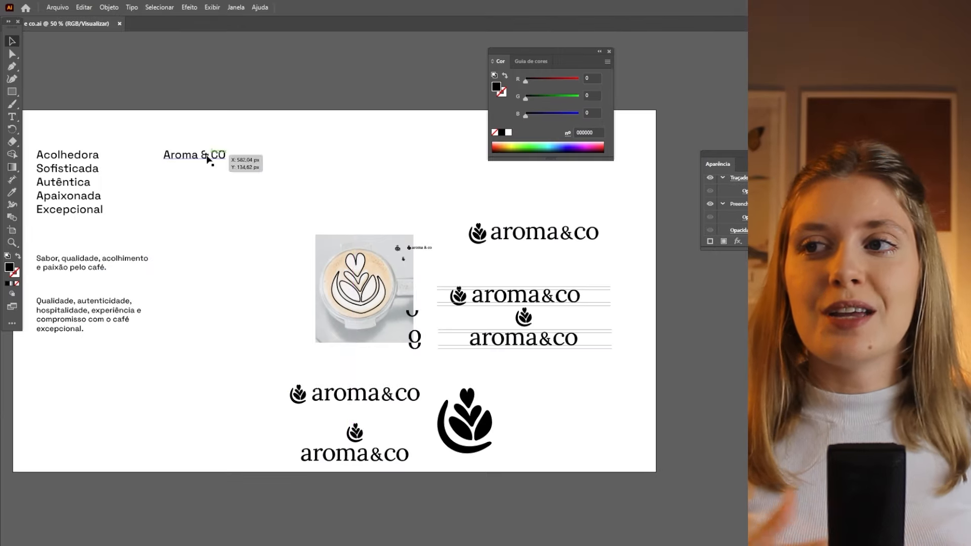
{"action": "triple_click", "coordinate": [367, 182]}
{"action": "type", "text": "lora"}
{"action": "key", "text": "Return"}
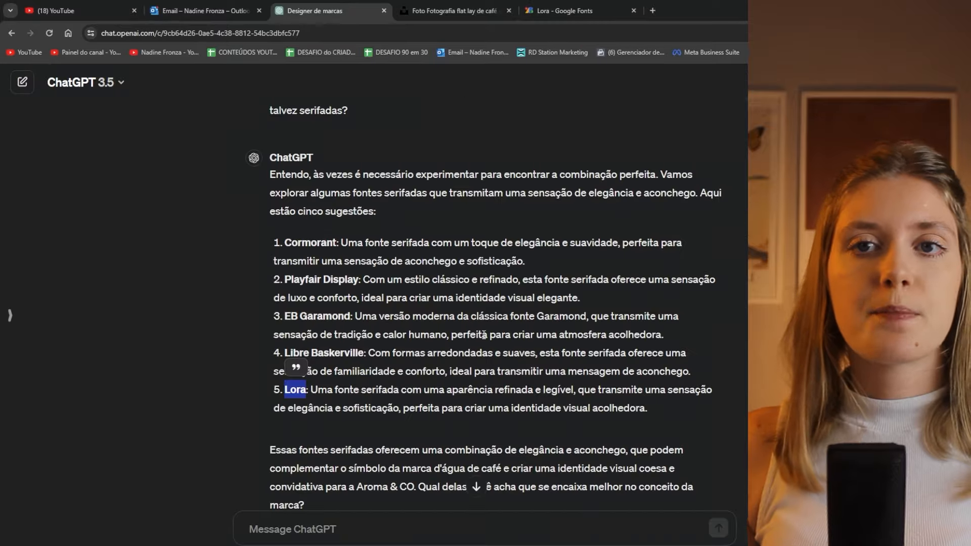
- Switch to the ChatGPT conversation, review the earlier brand brief, and send the message "Perfeito, logotipo feito!"
{"action": "scroll", "coordinate": [467, 321], "scroll_direction": "down", "scroll_amount": 5}
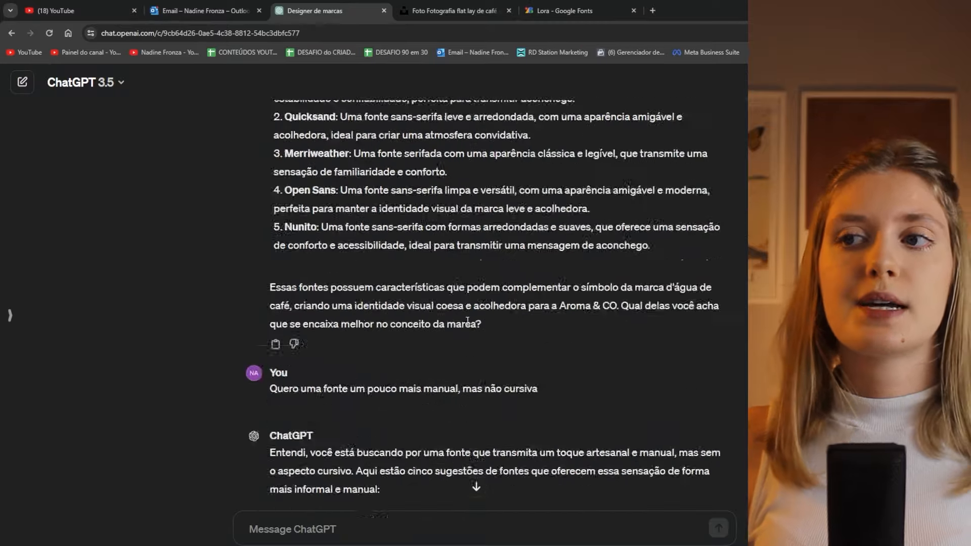
{"action": "scroll", "coordinate": [468, 321], "scroll_direction": "up", "scroll_amount": 15}
{"action": "scroll", "coordinate": [467, 321], "scroll_direction": "down", "scroll_amount": 7}
{"action": "scroll", "coordinate": [467, 321], "scroll_direction": "up", "scroll_amount": 15}
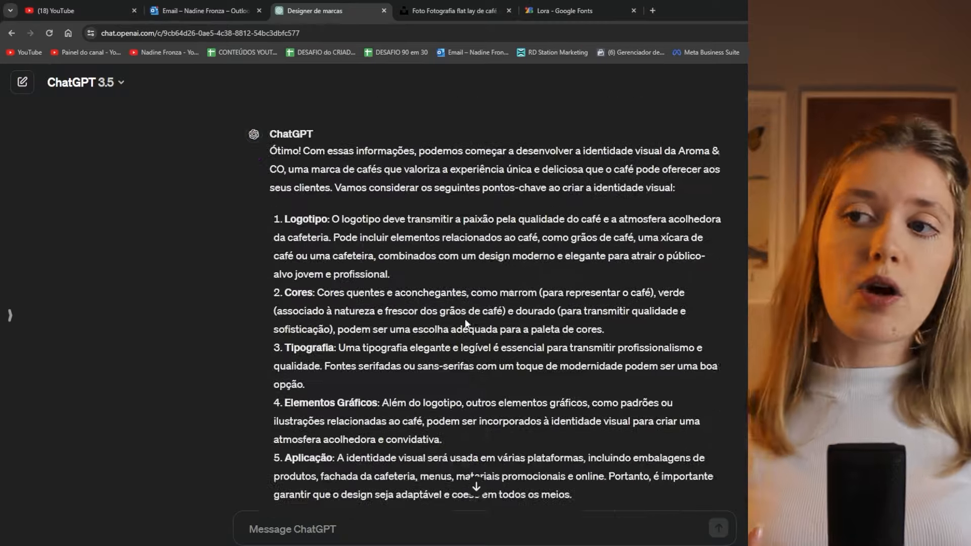
{"action": "scroll", "coordinate": [621, 356], "scroll_direction": "up", "scroll_amount": 10}
{"action": "scroll", "coordinate": [439, 501], "scroll_direction": "down", "scroll_amount": 5}
{"action": "type", "text": "A"}
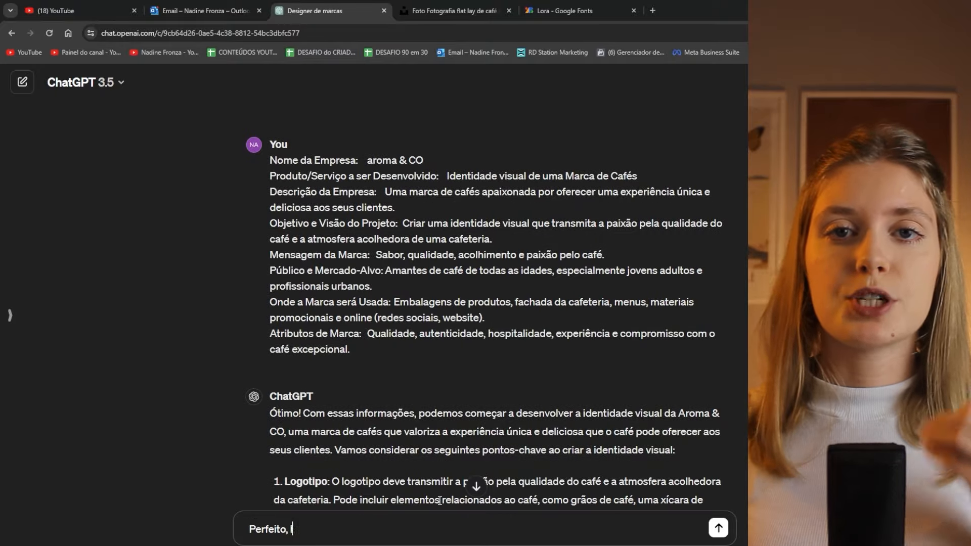
{"action": "type", "text": "erfeito, logotipo feito!"}
{"action": "key", "text": "Return"}
- Send ChatGPT "agora preciso de ajuda na escolha das cores, gostaria de passar mensagem de aconchego mas fugir das cores óbvias usada por todas as cafeterias, pode ajudar?"
{"action": "type", "text": "agora precisamos"}
{"action": "key", "text": "BackSpace"}
{"action": "key", "text": "BackSpace"}
{"action": "key", "text": "BackSpace"}
{"action": "key", "text": "BackSpace"}
{"action": "type", "text": "o de ajuda"}
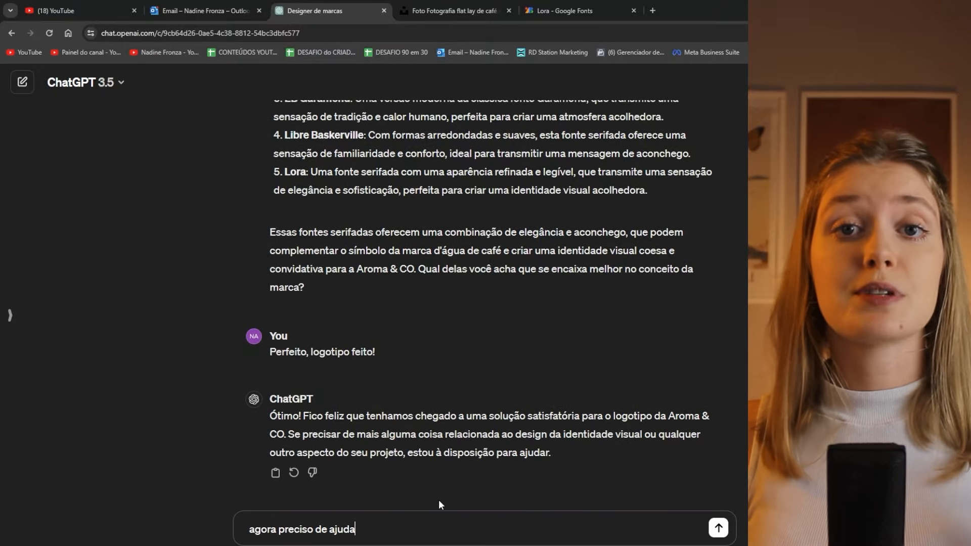
{"action": "type", "text": " na escolha das cores, gostaria de passar mensage"}
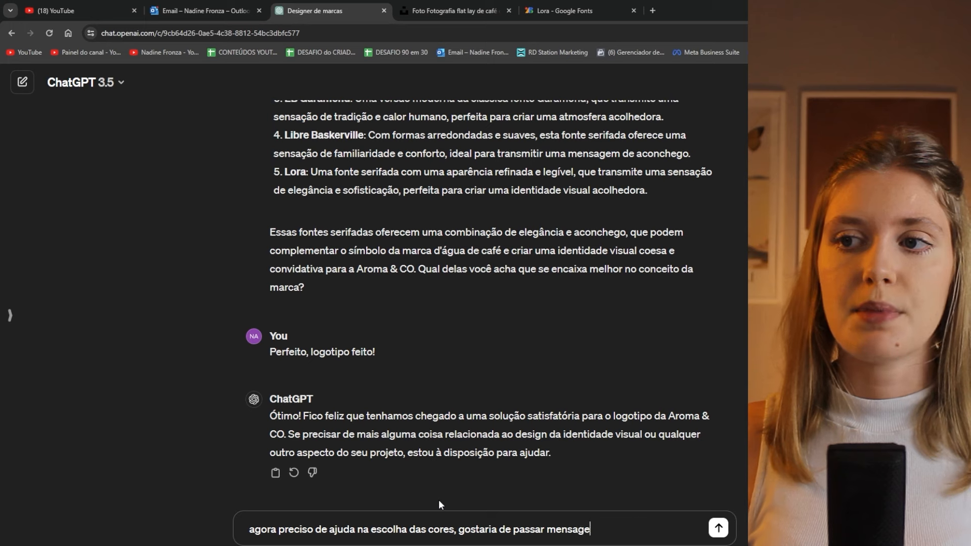
{"action": "type", "text": "m de aconchego mas fugir das cores ób"}
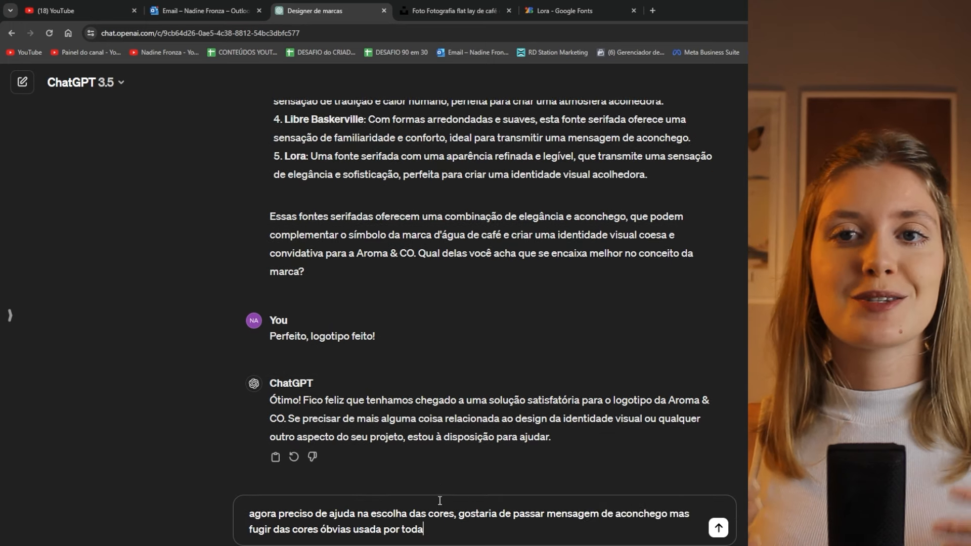
{"action": "type", "text": "vias usada por todas as cafeterias, pode ajudar?"}
{"action": "key", "text": "Return"}
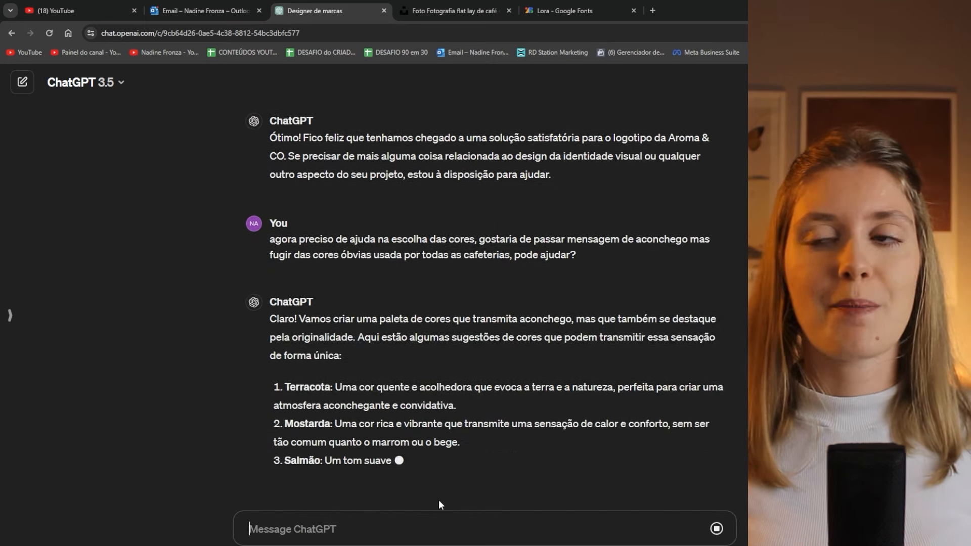
- Find Adobe Color through a "color adobe" search in a new browser tab and open its color wheel
{"action": "left_click", "coordinate": [652, 11]}
{"action": "type", "text": "color adobe"}
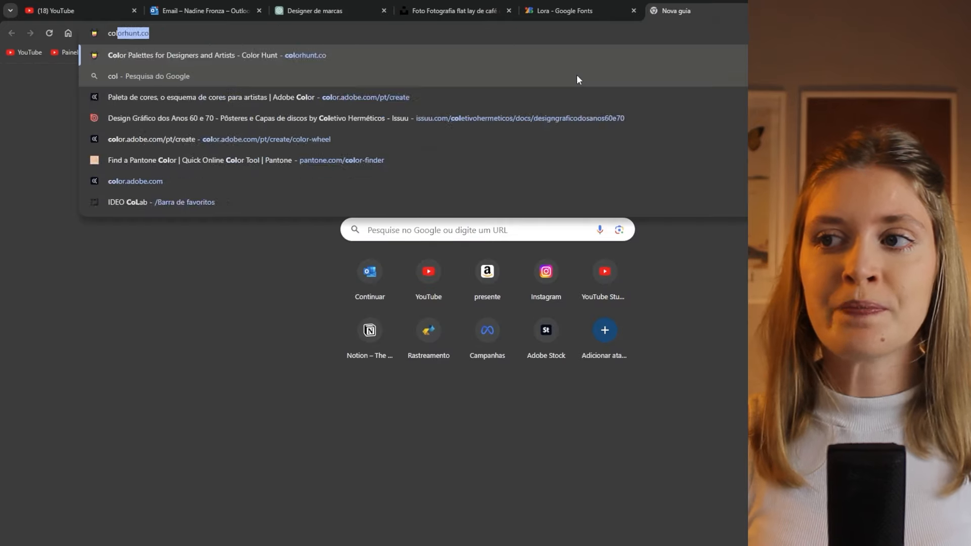
{"action": "key", "text": "Return"}
{"action": "left_click", "coordinate": [204, 458]}
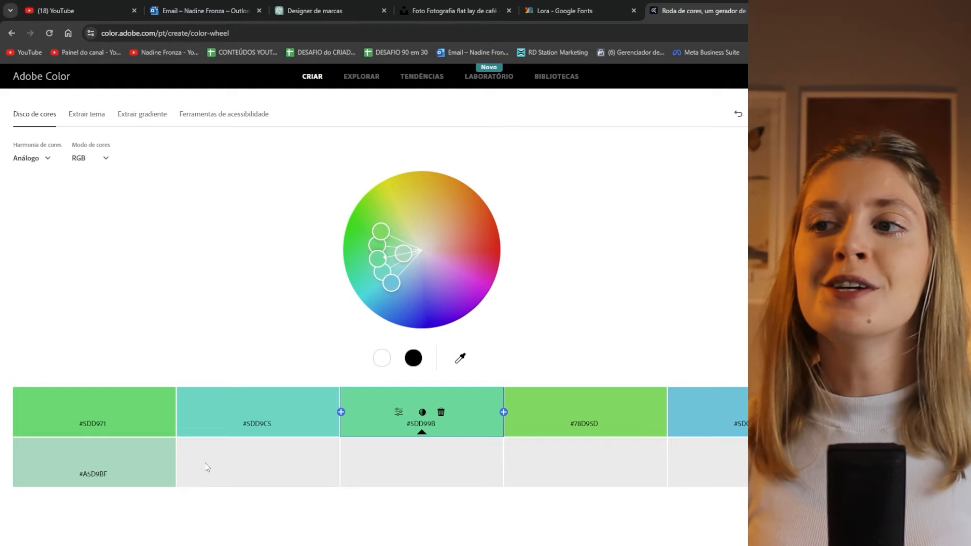
- Search the Adobe Color community themes for "mostarda" and browse the palettes
{"action": "left_click", "coordinate": [361, 77]}
{"action": "left_click", "coordinate": [358, 105]}
{"action": "type", "text": "mostarda"}
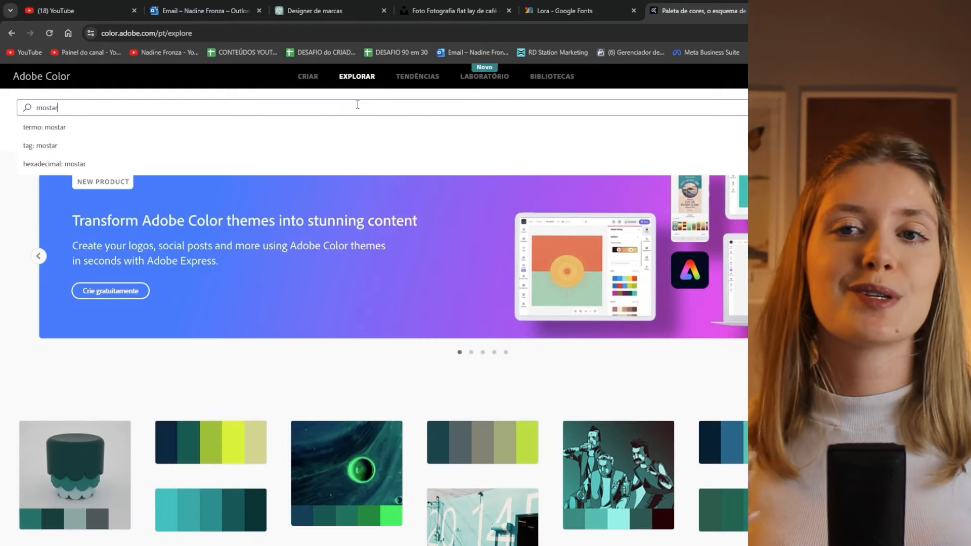
{"action": "key", "text": "Return"}
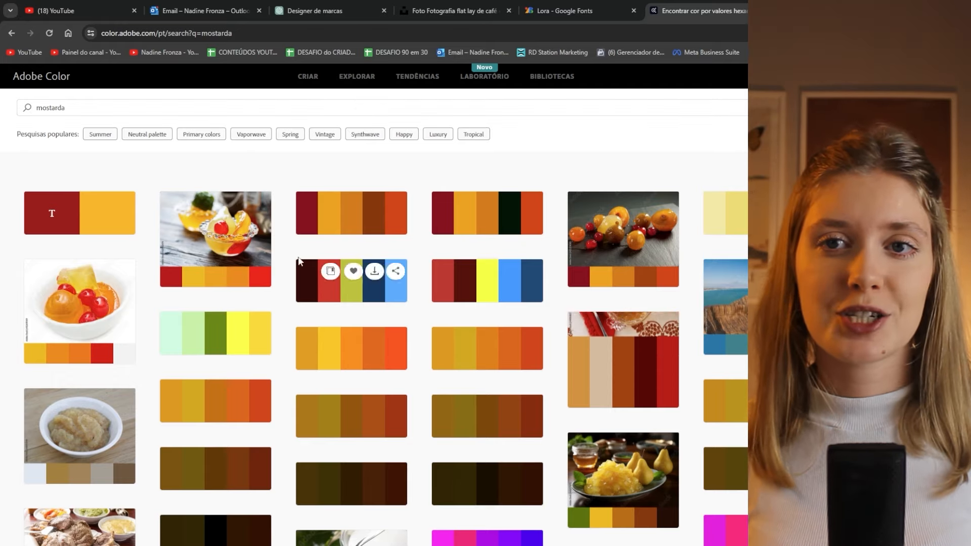
{"action": "scroll", "coordinate": [627, 324], "scroll_direction": "down", "scroll_amount": 10}
{"action": "scroll", "coordinate": [526, 460], "scroll_direction": "down", "scroll_amount": 8}
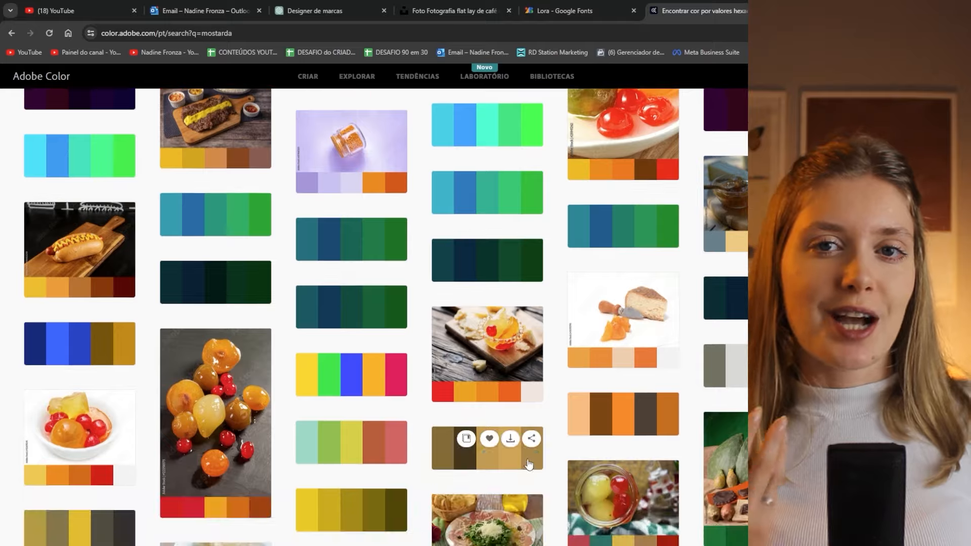
{"action": "scroll", "coordinate": [597, 348], "scroll_direction": "down", "scroll_amount": 4}
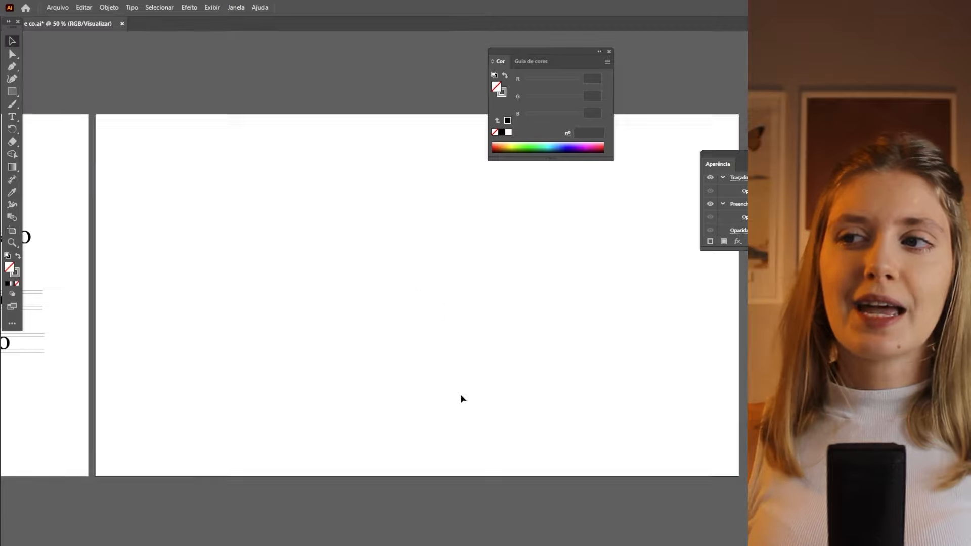
- Switch to Illustrator, copy the horizontal logo onto the empty second artboard, and repeat it into a column of four
{"action": "scroll", "coordinate": [460, 399], "scroll_direction": "left", "scroll_amount": 8}
{"action": "scroll", "coordinate": [267, 455], "scroll_direction": "down", "scroll_amount": 1}
{"action": "left_click_drag", "start_coordinate": [263, 419], "coordinate": [521, 328]}
{"action": "left_click", "coordinate": [529, 282]}
{"action": "key", "text": "ctrl+z"}
{"action": "key", "text": "ctrl+z"}
{"action": "left_click_drag", "start_coordinate": [515, 272], "coordinate": [510, 306]}
{"action": "key", "text": "ctrl+d"}
{"action": "key", "text": "ctrl+d"}
{"action": "left_click_drag", "start_coordinate": [579, 392], "coordinate": [486, 258]}
{"action": "left_click_drag", "start_coordinate": [511, 309], "coordinate": [525, 335]}
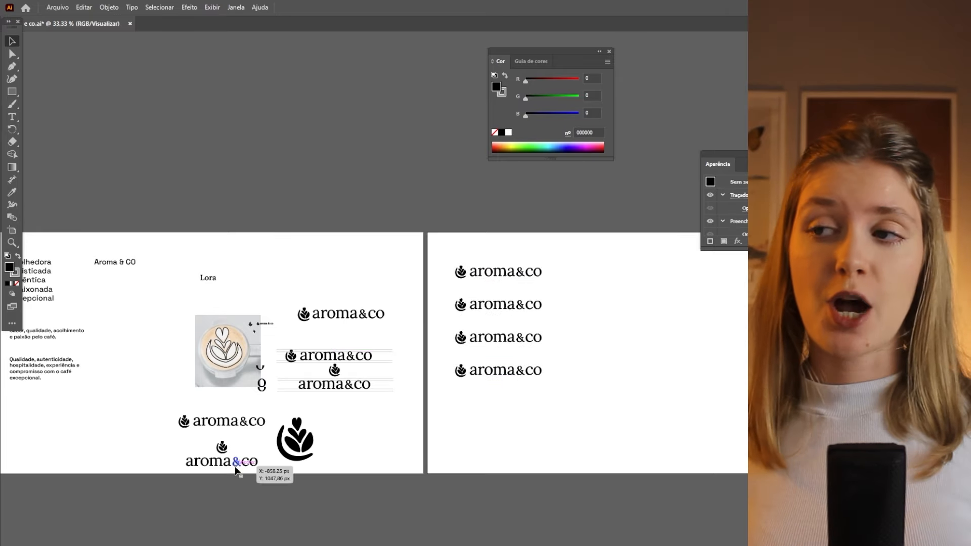
- Add a column of three stacked-logo copies beside the horizontal logos and a row of three large symbols below
{"action": "left_click_drag", "start_coordinate": [256, 455], "coordinate": [653, 334]}
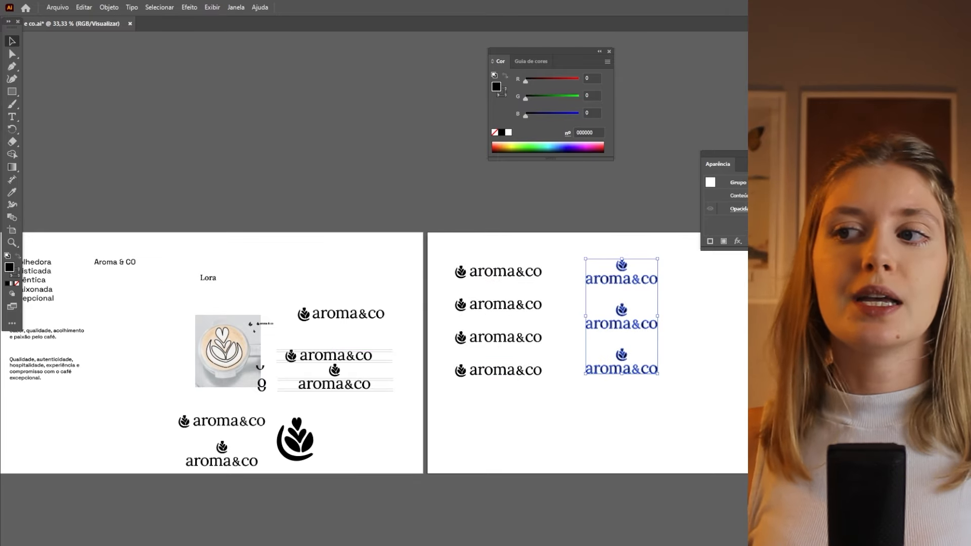
{"action": "left_click", "coordinate": [539, 371]}
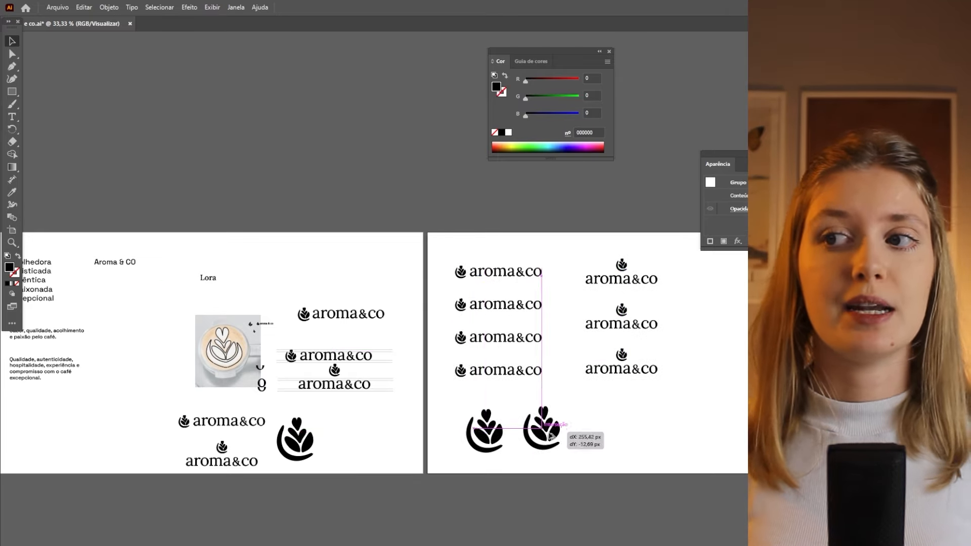
{"action": "key", "text": "ctrl+d"}
{"action": "left_click", "coordinate": [701, 506]}
{"action": "key", "text": "ctrl+plus"}
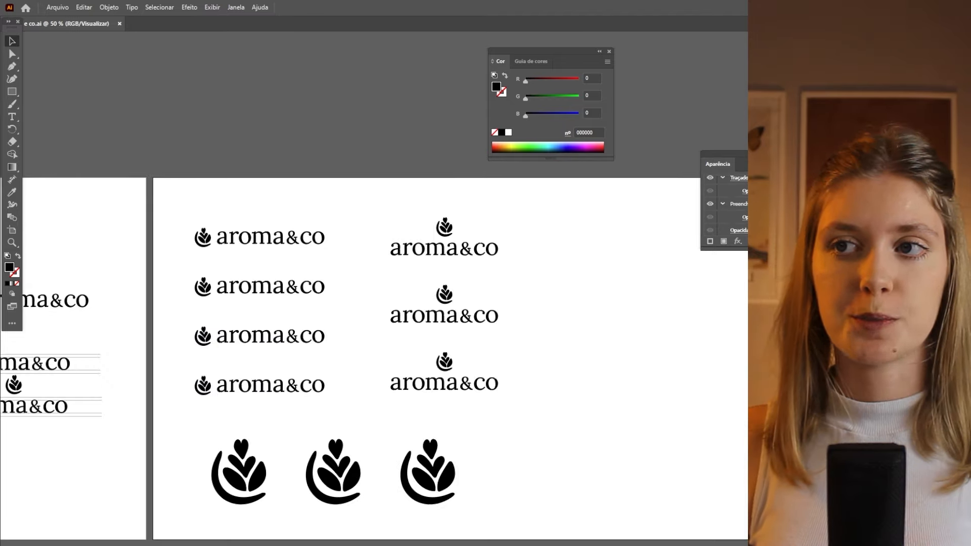
- Place the four AdobeColor palette images from the Downloads folder in the document and hide the floating color controls
{"action": "key", "text": "super+e"}
{"action": "left_click_drag", "start_coordinate": [319, 221], "coordinate": [522, 496]}
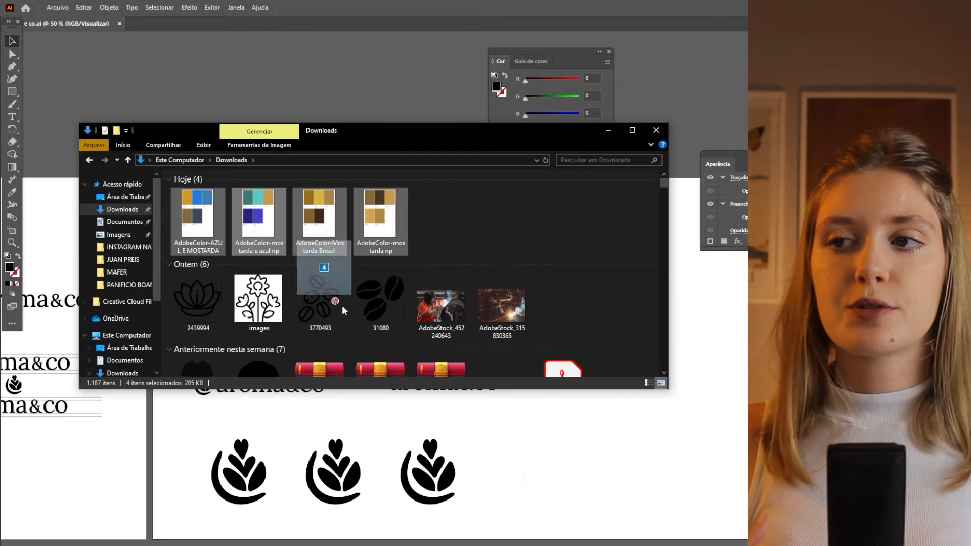
{"action": "left_click", "coordinate": [609, 51]}
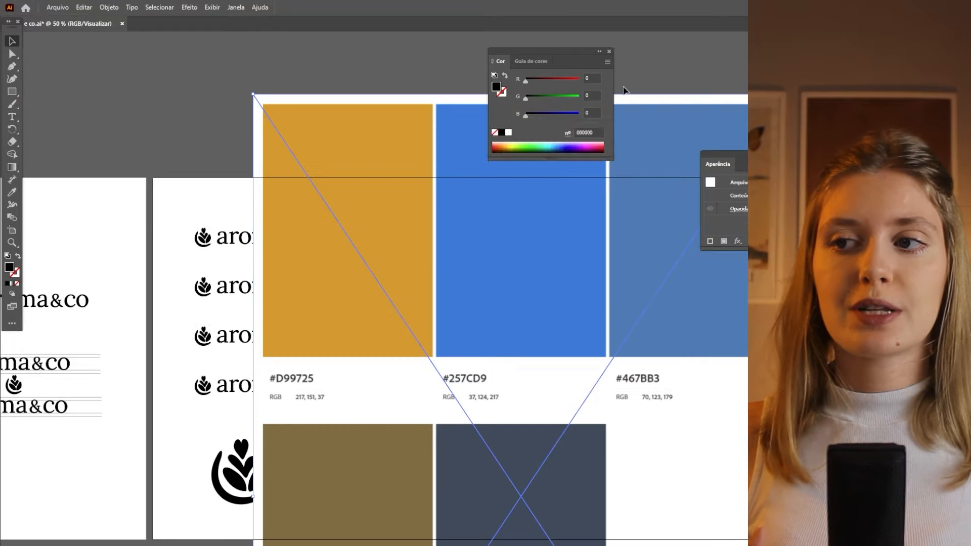
- Scale down the four palette images and line them up in a row below the second artboard
{"action": "left_click_drag", "start_coordinate": [791, 496], "coordinate": [301, 478]}
{"action": "scroll", "coordinate": [301, 478], "scroll_direction": "down", "scroll_amount": 3}
{"action": "left_click", "coordinate": [377, 486]}
{"action": "left_click_drag", "start_coordinate": [280, 378], "coordinate": [384, 509]}
{"action": "left_click_drag", "start_coordinate": [327, 508], "coordinate": [449, 509]}
{"action": "left_click_drag", "start_coordinate": [330, 518], "coordinate": [498, 521]}
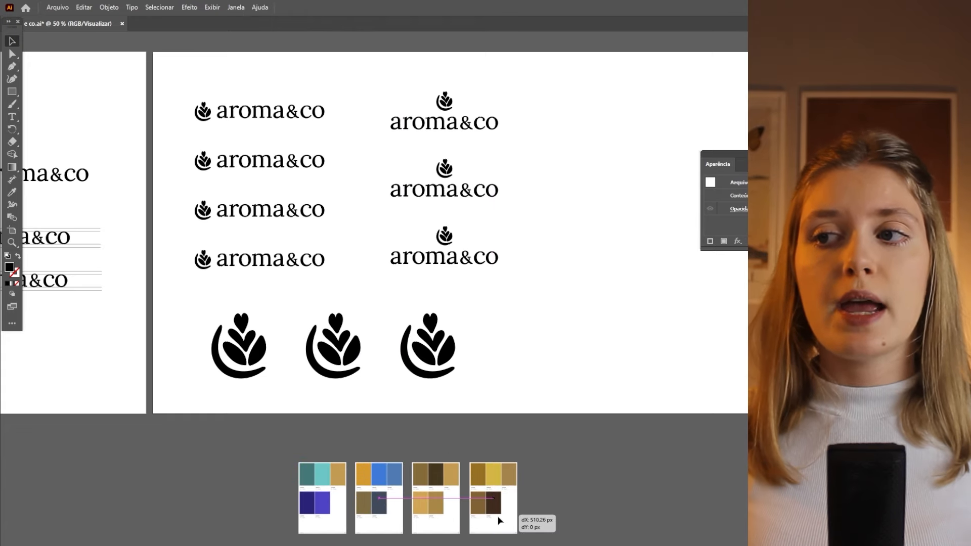
{"action": "left_click_drag", "start_coordinate": [500, 510], "coordinate": [434, 474]}
{"action": "left_click", "coordinate": [521, 463]}
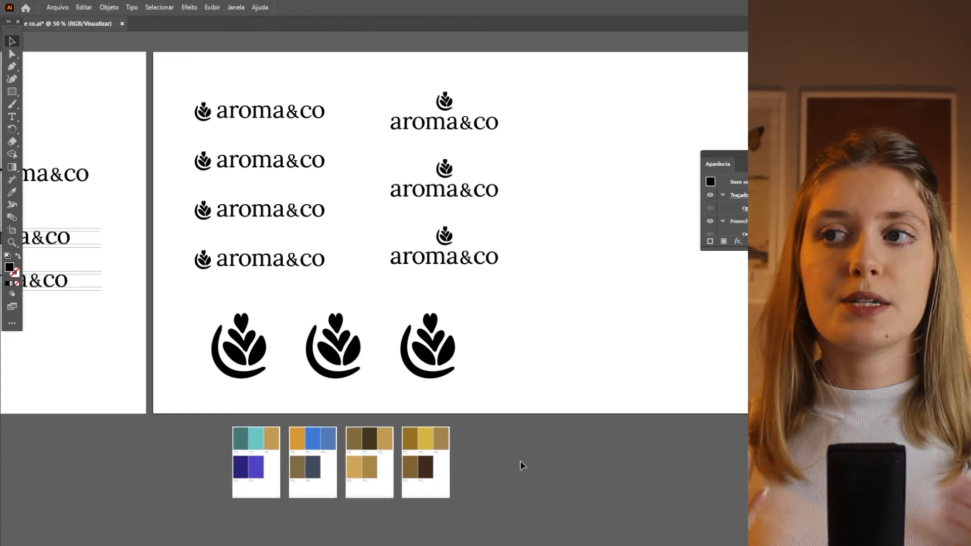
- Draw a rectangle around the first horizontal logo, send it behind the logo, and fill it with gray
{"action": "scroll", "coordinate": [521, 463], "scroll_direction": "up", "scroll_amount": 2}
{"action": "left_click", "coordinate": [13, 91]}
{"action": "left_click_drag", "start_coordinate": [186, 142], "coordinate": [343, 180]}
{"action": "key", "text": "v"}
{"action": "right_click", "coordinate": [314, 167]}
{"action": "mouse_move", "coordinate": [354, 434]}
{"action": "left_click", "coordinate": [449, 474]}
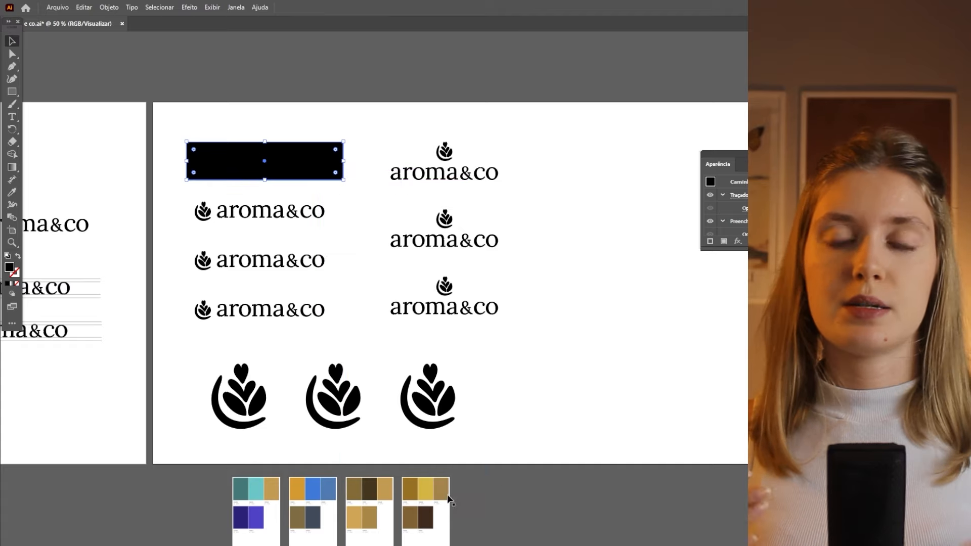
{"action": "left_click", "coordinate": [779, 438]}
- Center the gray rectangle on the first horizontal logo and repeat it behind the other three horizontal logos
{"action": "left_click_drag", "start_coordinate": [339, 162], "coordinate": [336, 163]}
{"action": "left_click_drag", "start_coordinate": [336, 163], "coordinate": [336, 214]}
{"action": "key", "text": "ctrl+d"}
{"action": "key", "text": "ctrl+d"}
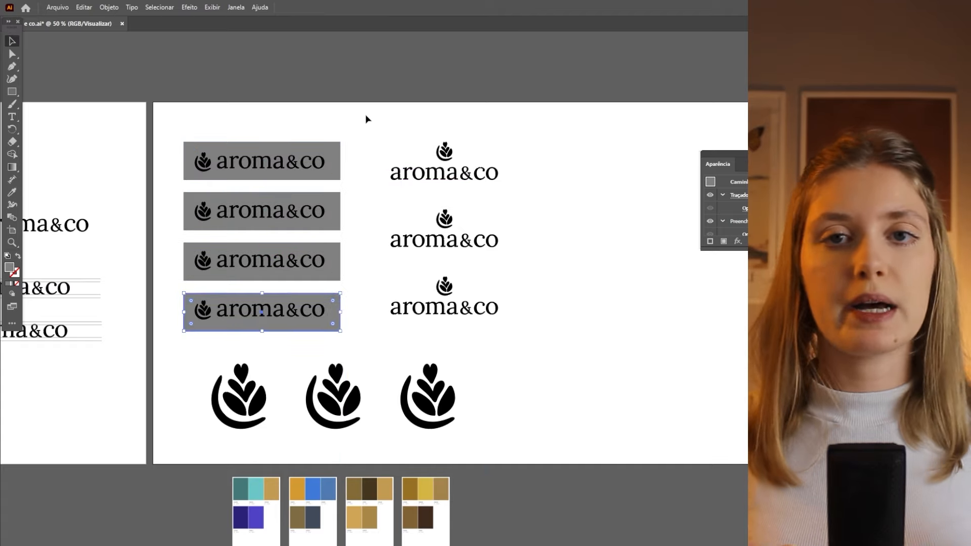
{"action": "left_click", "coordinate": [366, 116]}
{"action": "left_click", "coordinate": [336, 263]}
- Copy a gray rectangle behind the first stacked logo, enlarge it around the logo, and repeat it for the other two
{"action": "left_click_drag", "start_coordinate": [339, 167], "coordinate": [481, 195]}
{"action": "left_click_drag", "start_coordinate": [478, 164], "coordinate": [514, 162]}
{"action": "left_click_drag", "start_coordinate": [503, 165], "coordinate": [487, 248]}
{"action": "key", "text": "ctrl+d"}
{"action": "key", "text": "ctrl+d"}
- Align the three stacked logos with their gray rectangles in an evenly spaced column
{"action": "left_click", "coordinate": [536, 272]}
{"action": "key", "text": "ctrl+s"}
{"action": "key", "text": "ctrl+z"}
{"action": "left_click", "coordinate": [499, 188]}
{"action": "left_click", "coordinate": [479, 338], "text": "shift"}
{"action": "left_click", "coordinate": [498, 261], "text": "shift"}
{"action": "left_click", "coordinate": [560, 341]}
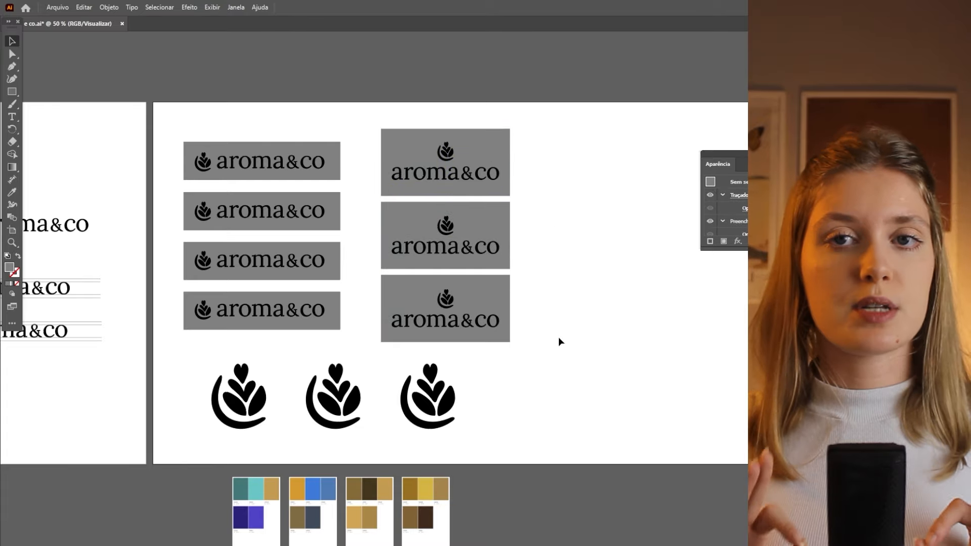
- Fill the first horizontal logo's background with the second palette's orange and the second one's with the third palette's tan
{"action": "left_click_drag", "start_coordinate": [544, 383], "coordinate": [545, 358]}
{"action": "left_click", "coordinate": [319, 123]}
{"action": "key", "text": "i"}
{"action": "left_click", "coordinate": [298, 463]}
{"action": "key", "text": "v"}
{"action": "left_click", "coordinate": [318, 174]}
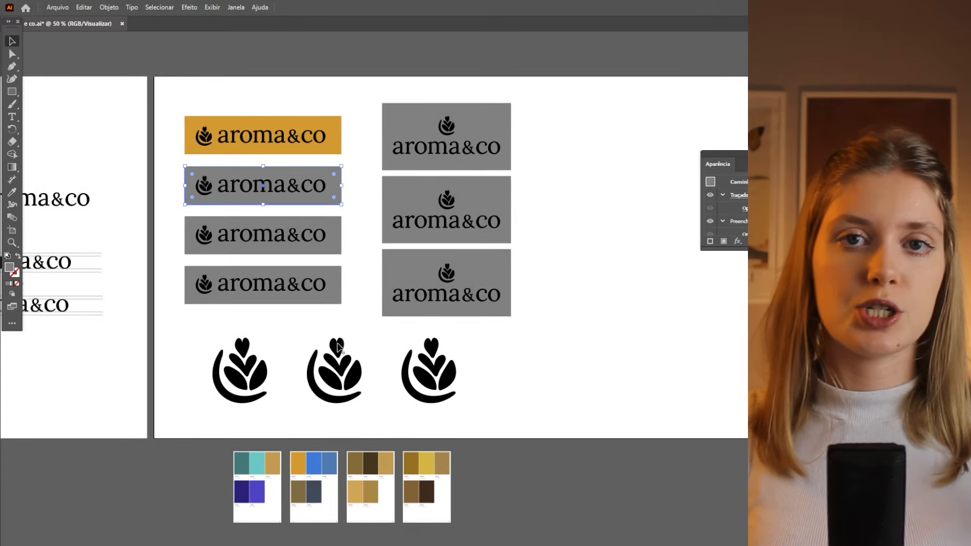
{"action": "key", "text": "i"}
{"action": "left_click", "coordinate": [386, 463]}
- Fill the third horizontal logo's background with the fourth palette's yellow and the fourth one's with the third palette's light gold
{"action": "left_click", "coordinate": [427, 457]}
{"action": "key", "text": "v"}
{"action": "left_click", "coordinate": [318, 283]}
{"action": "key", "text": "i"}
{"action": "left_click", "coordinate": [362, 486]}
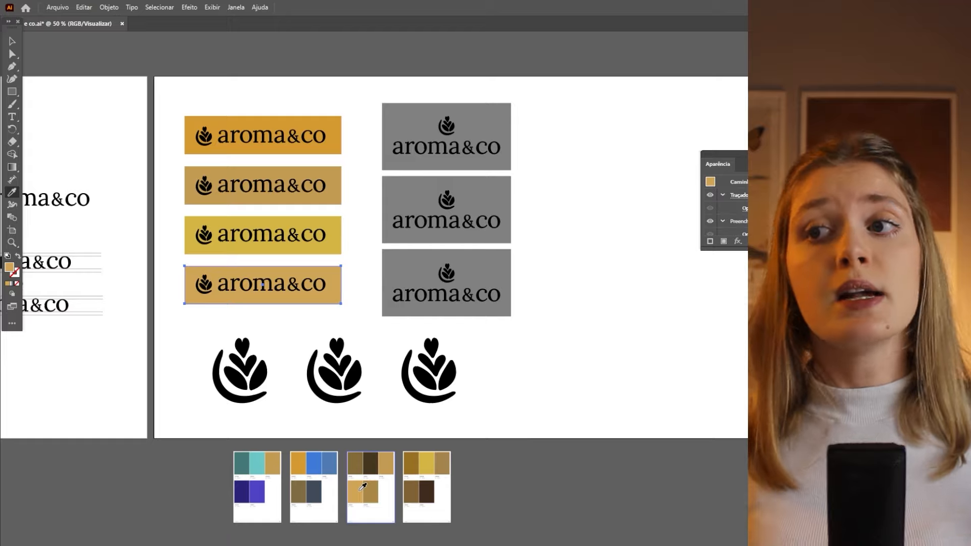
- Recolor the lettering and symbols of all four horizontal logos in a warm off-white
{"action": "left_click_drag", "start_coordinate": [265, 280], "coordinate": [267, 287]}
{"action": "left_click", "coordinate": [331, 296], "text": "shift"}
{"action": "left_click", "coordinate": [331, 242], "text": "shift"}
{"action": "left_click", "coordinate": [329, 182], "text": "shift"}
{"action": "left_click", "coordinate": [331, 132], "text": "shift"}
{"action": "double_click", "coordinate": [10, 267]}
{"action": "left_click", "coordinate": [529, 274]}
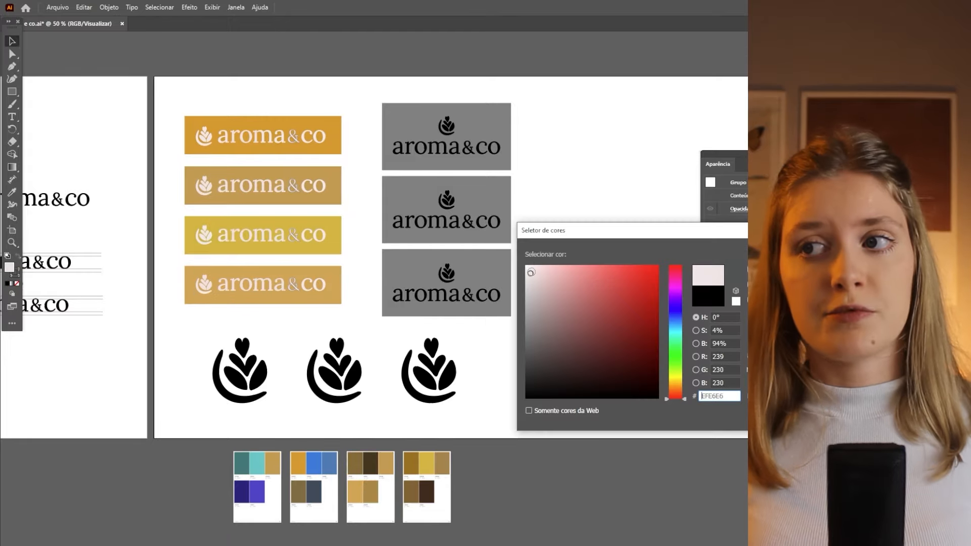
{"action": "left_click", "coordinate": [679, 390]}
{"action": "left_click_drag", "start_coordinate": [679, 390], "coordinate": [679, 382]}
{"action": "left_click", "coordinate": [781, 269]}
- Expand the ampersand inside the fourth horizontal logo's group into plain shapes
{"action": "left_click", "coordinate": [366, 302]}
{"action": "left_click_drag", "start_coordinate": [302, 306], "coordinate": [430, 368]}
{"action": "scroll", "coordinate": [430, 369], "scroll_direction": "up", "scroll_amount": 2}
{"action": "left_click", "coordinate": [392, 329]}
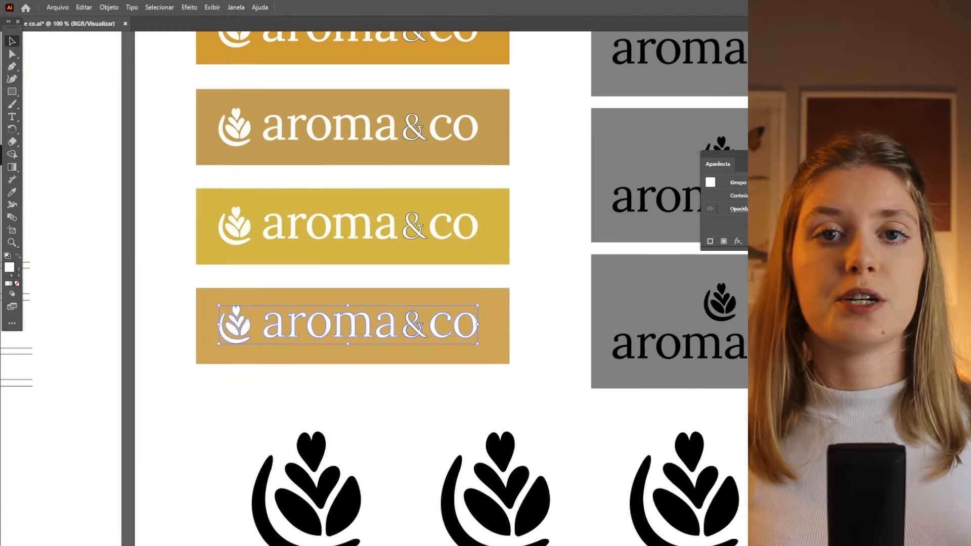
{"action": "double_click", "coordinate": [403, 326]}
{"action": "left_click", "coordinate": [405, 326]}
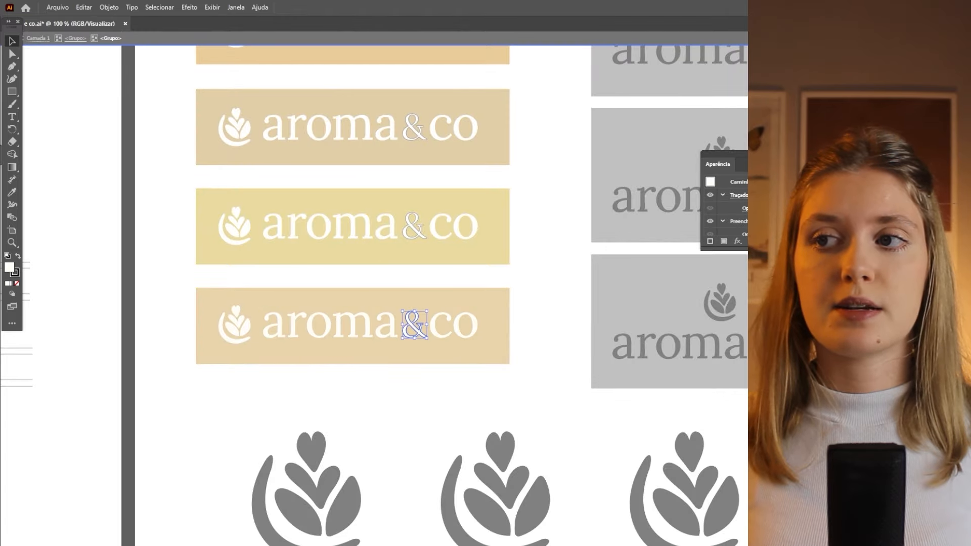
{"action": "left_click", "coordinate": [109, 7]}
{"action": "left_click", "coordinate": [143, 142]}
{"action": "left_click", "coordinate": [473, 364]}
{"action": "double_click", "coordinate": [537, 330]}
{"action": "left_click", "coordinate": [415, 325]}
- Expand the ampersand of the third horizontal logo, on the yellow background, into plain shapes
{"action": "double_click", "coordinate": [417, 227]}
{"action": "double_click", "coordinate": [522, 218]}
{"action": "double_click", "coordinate": [416, 230]}
{"action": "double_click", "coordinate": [416, 232]}
{"action": "left_click", "coordinate": [109, 7]}
{"action": "left_click", "coordinate": [144, 142]}
{"action": "left_click", "coordinate": [473, 363]}
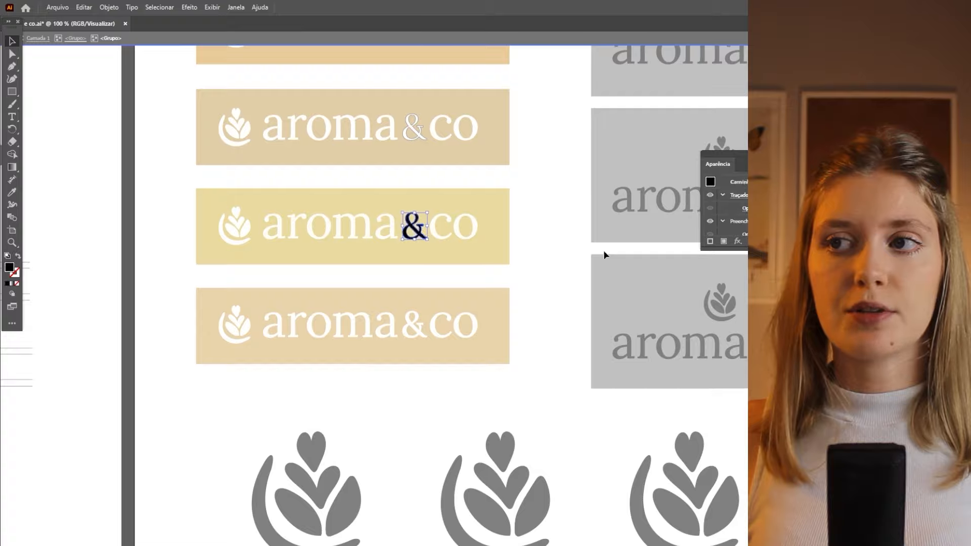
- Expand the ampersand of the second horizontal logo, on the tan background, into plain shapes
{"action": "double_click", "coordinate": [442, 336]}
{"action": "scroll", "coordinate": [442, 303], "scroll_direction": "up", "scroll_amount": 3}
{"action": "left_click", "coordinate": [420, 240]}
{"action": "double_click", "coordinate": [420, 238]}
{"action": "left_click", "coordinate": [109, 7]}
{"action": "left_click", "coordinate": [151, 144]}
{"action": "left_click", "coordinate": [473, 363]}
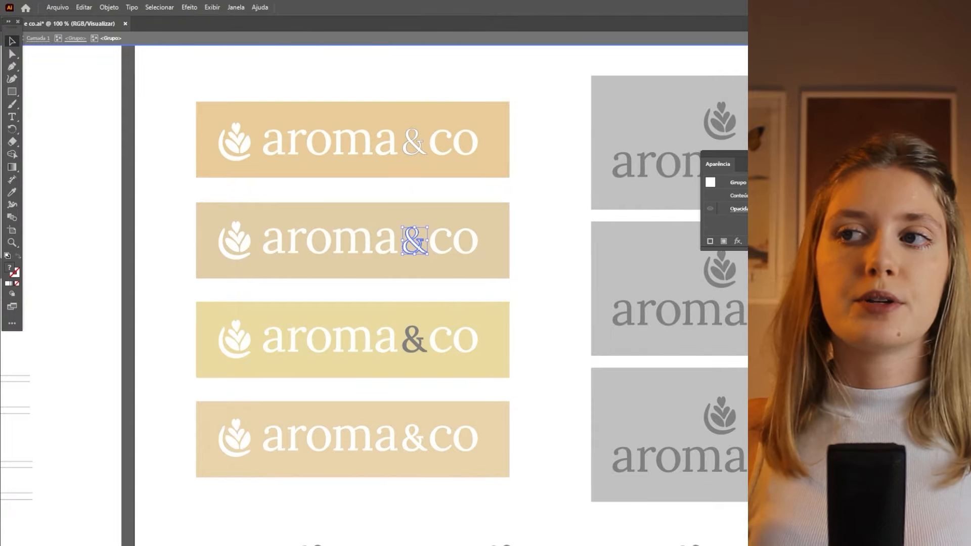
- Expand the ampersand of the first horizontal logo, on the orange background, into plain shapes
{"action": "double_click", "coordinate": [418, 148]}
{"action": "double_click", "coordinate": [418, 148]}
{"action": "double_click", "coordinate": [418, 148]}
{"action": "left_click", "coordinate": [109, 7]}
{"action": "left_click", "coordinate": [143, 142]}
{"action": "left_click", "coordinate": [473, 364]}
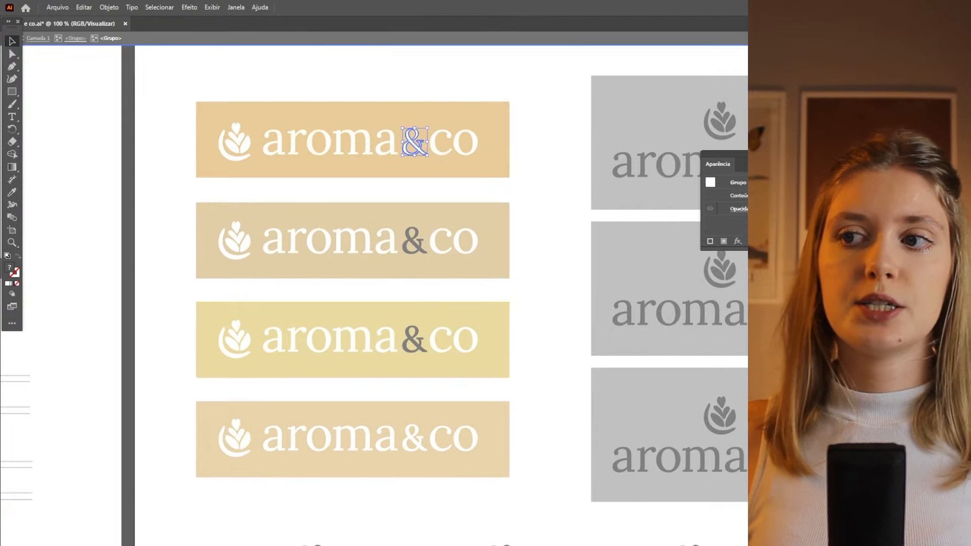
- Fill the whole fourth horizontal logo, including its ampersand, with a single warm off-white
{"action": "double_click", "coordinate": [567, 252]}
{"action": "left_click", "coordinate": [419, 458]}
{"action": "left_click", "coordinate": [414, 442]}
{"action": "double_click", "coordinate": [10, 268]}
{"action": "left_click", "coordinate": [527, 268]}
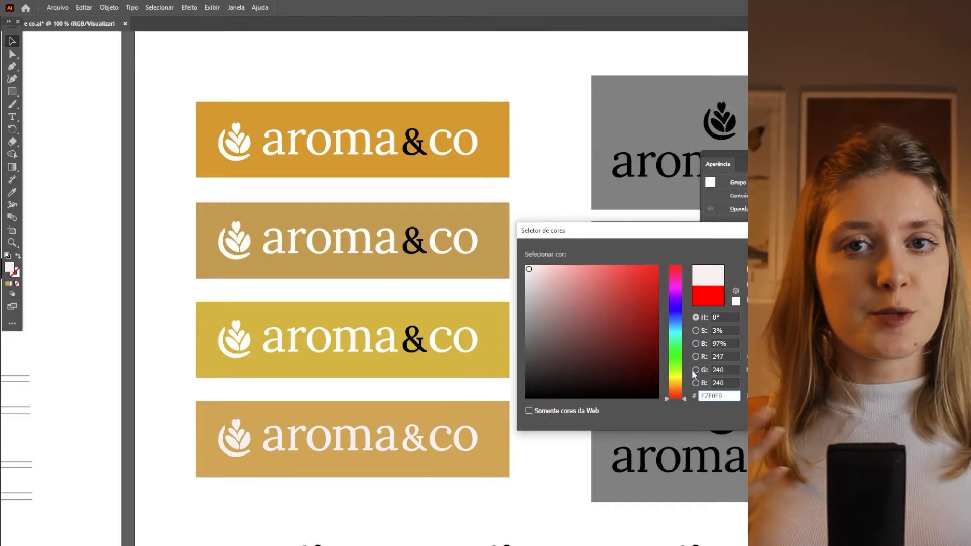
{"action": "left_click", "coordinate": [676, 380]}
{"action": "key", "text": "Return"}
{"action": "left_click", "coordinate": [563, 379]}
- Copy the fourth logo's off-white onto the lettering, symbols and ampersands of the other three horizontal logos
{"action": "left_click", "coordinate": [471, 347]}
{"action": "key", "text": "i"}
{"action": "left_click", "coordinate": [451, 431]}
{"action": "key", "text": "v"}
{"action": "left_click", "coordinate": [453, 249]}
{"action": "left_click", "coordinate": [459, 155]}
{"action": "key", "text": "i"}
{"action": "left_click", "coordinate": [457, 245]}
{"action": "key", "text": "v"}
{"action": "left_click", "coordinate": [541, 273]}
- Delete the horizontal logos on the orange and yellow backgrounds
{"action": "key", "text": "ctrl+minus"}
{"action": "key", "text": "ctrl+minus"}
{"action": "left_click_drag", "start_coordinate": [530, 309], "coordinate": [470, 320]}
{"action": "key", "text": "Delete"}
{"action": "left_click_drag", "start_coordinate": [524, 208], "coordinate": [458, 220]}
{"action": "key", "text": "Delete"}
- Stack the tan and light gold horizontal logos closely and duplicate the pair below to form a column of four
{"action": "left_click_drag", "start_coordinate": [442, 324], "coordinate": [465, 308]}
{"action": "left_click_drag", "start_coordinate": [471, 386], "coordinate": [449, 268]}
{"action": "left_click_drag", "start_coordinate": [449, 266], "coordinate": [449, 344]}
{"action": "scroll", "coordinate": [526, 365], "scroll_direction": "down", "scroll_amount": 3}
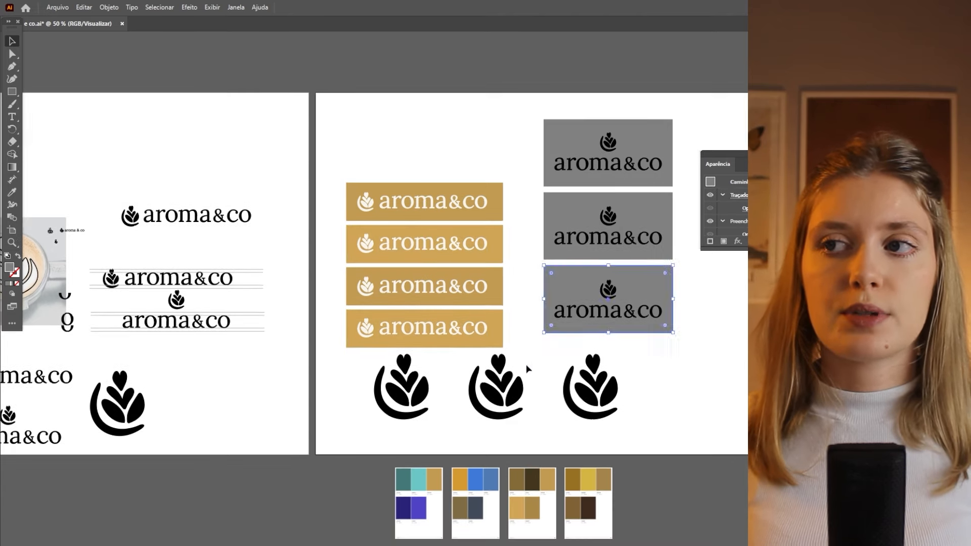
- Fill the third horizontal logo's background with the second palette's muted blue and the fourth one's with the third palette's dark brown
{"action": "key", "text": "i"}
{"action": "left_click", "coordinate": [493, 473]}
{"action": "left_click", "coordinate": [475, 512]}
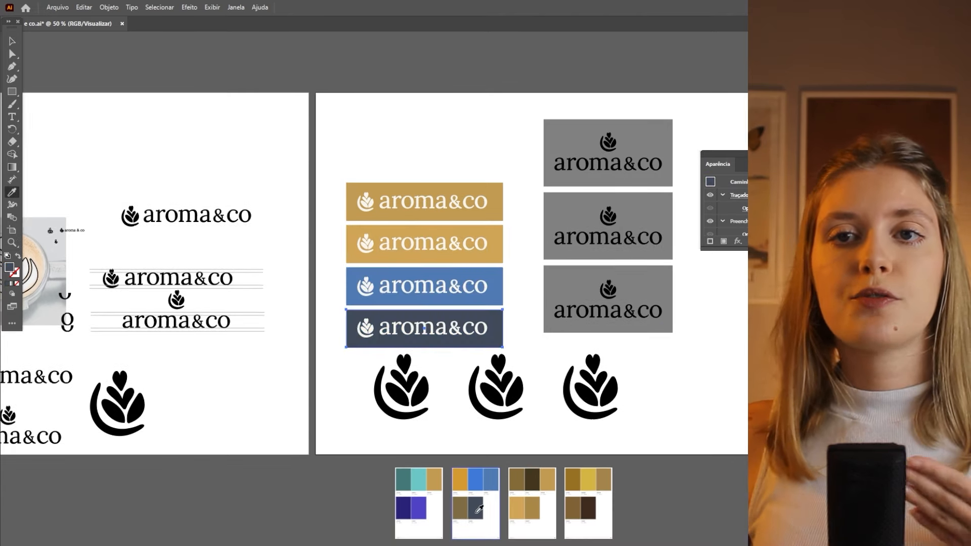
{"action": "left_click", "coordinate": [498, 325]}
{"action": "key", "text": "i"}
{"action": "left_click", "coordinate": [533, 476]}
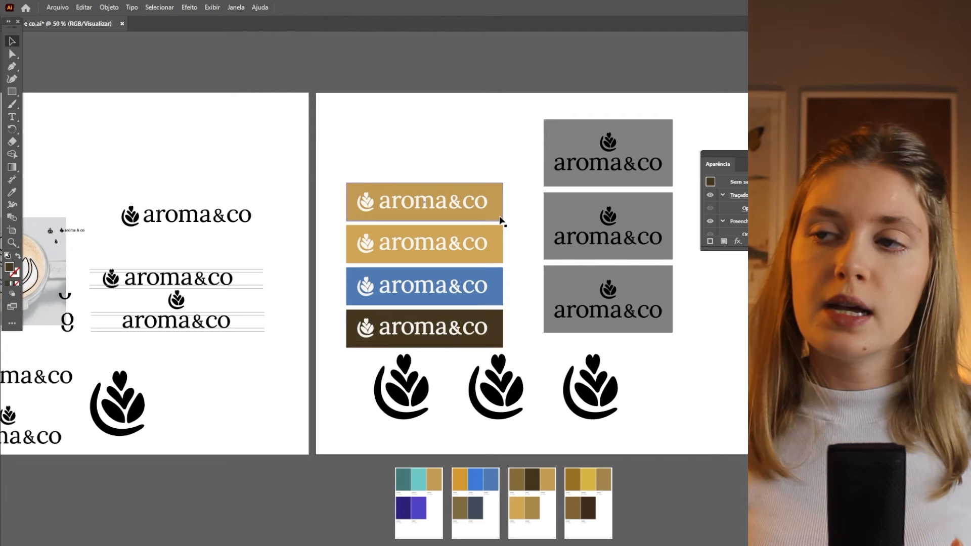
- Recolor the second horizontal logo as tan on an off-white background and the fourth logo's lettering in tan
{"action": "left_click_drag", "start_coordinate": [498, 206], "coordinate": [537, 288]}
{"action": "key", "text": "ctrl+z"}
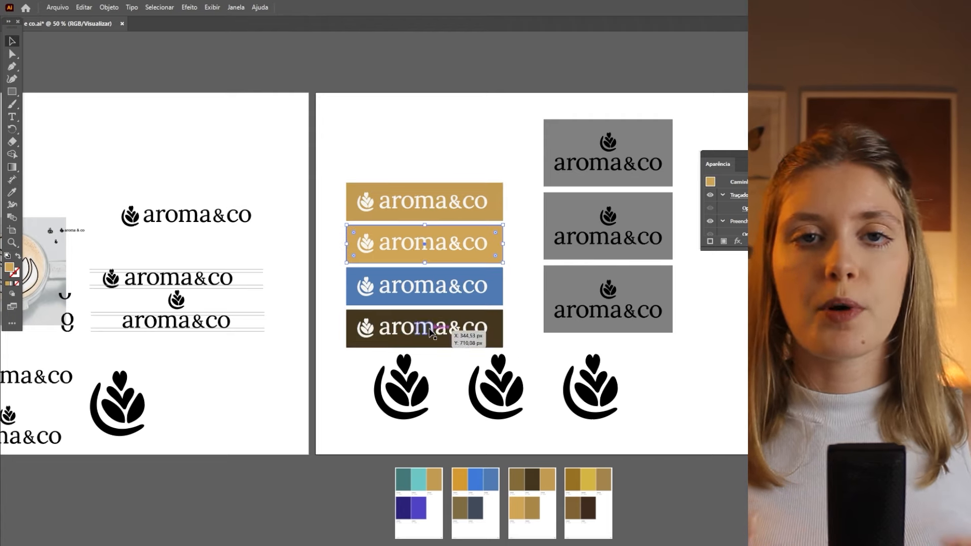
{"action": "key", "text": "i"}
{"action": "left_click", "coordinate": [506, 283]}
{"action": "left_click", "coordinate": [490, 201]}
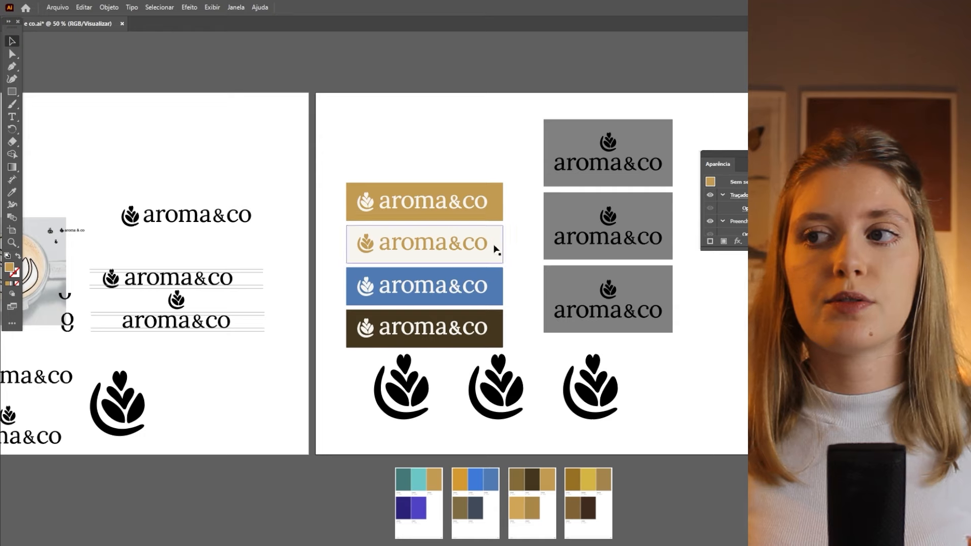
{"action": "key", "text": "v"}
{"action": "left_click", "coordinate": [464, 334]}
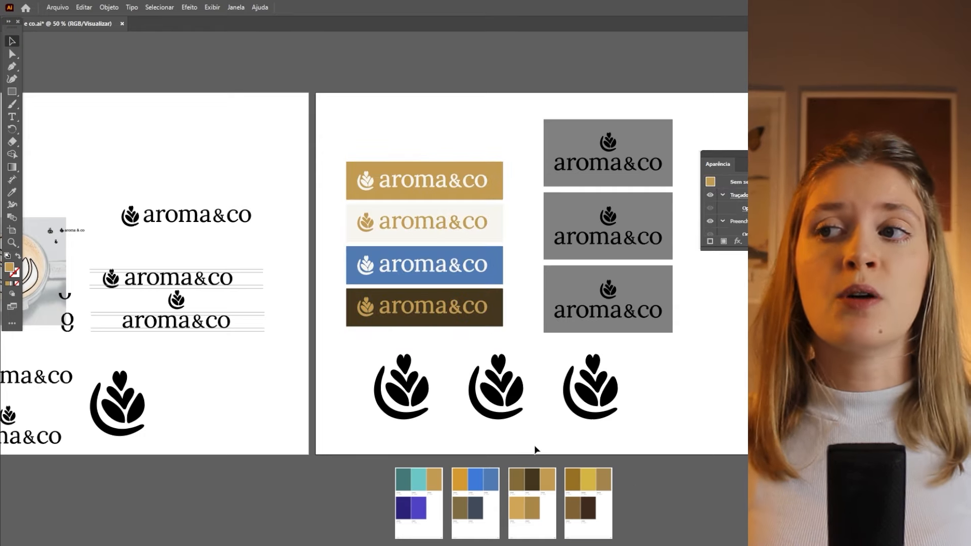
- Color the three standalone symbols tan, blue and dark brown using the colors of the horizontal logos
{"action": "left_click", "coordinate": [506, 415]}
{"action": "key", "text": "i"}
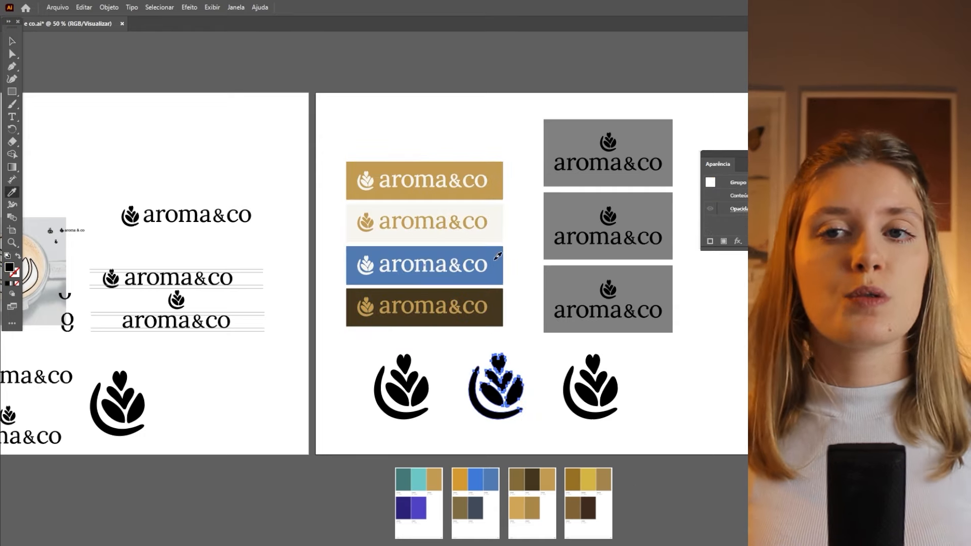
{"action": "left_click", "coordinate": [493, 264]}
{"action": "left_click", "coordinate": [603, 395]}
{"action": "left_click", "coordinate": [494, 317]}
{"action": "left_click", "coordinate": [418, 392]}
{"action": "left_click", "coordinate": [471, 195]}
- Shrink the three symbols, spread them evenly across the horizontal logos' width and move them up beneath the column
{"action": "key", "text": "v"}
{"action": "left_click_drag", "start_coordinate": [582, 396], "coordinate": [402, 399]}
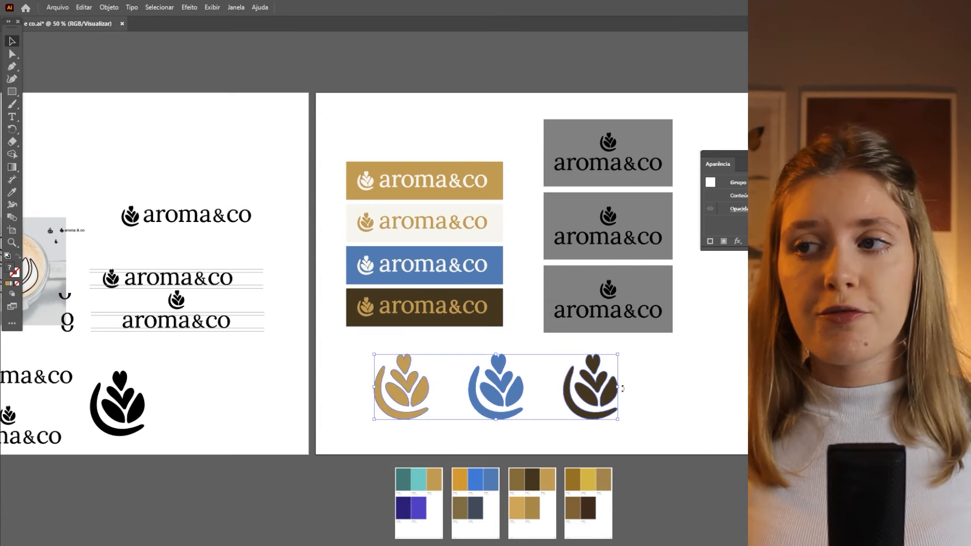
{"action": "left_click_drag", "start_coordinate": [617, 387], "coordinate": [503, 387]}
{"action": "left_click_drag", "start_coordinate": [396, 387], "coordinate": [369, 387]}
{"action": "left_click_drag", "start_coordinate": [476, 387], "coordinate": [503, 387]}
{"action": "key", "text": "shift+Up"}
{"action": "key", "text": "shift+Up"}
{"action": "key", "text": "shift+Up"}
{"action": "key", "text": "shift+Up"}
{"action": "left_click", "coordinate": [530, 418]}
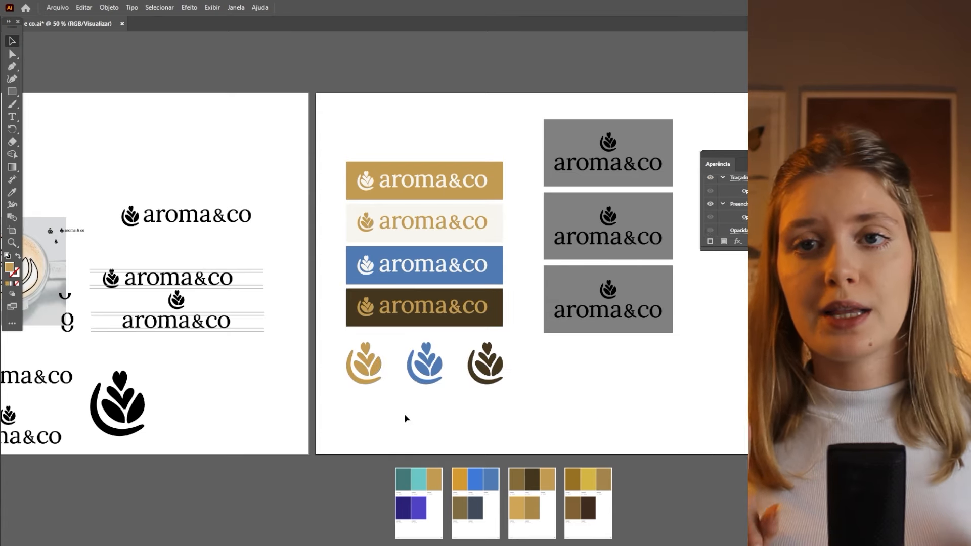
- Recolor the third stacked logo as dark brown on a tan background
{"action": "scroll", "coordinate": [399, 418], "scroll_direction": "down", "scroll_amount": 2}
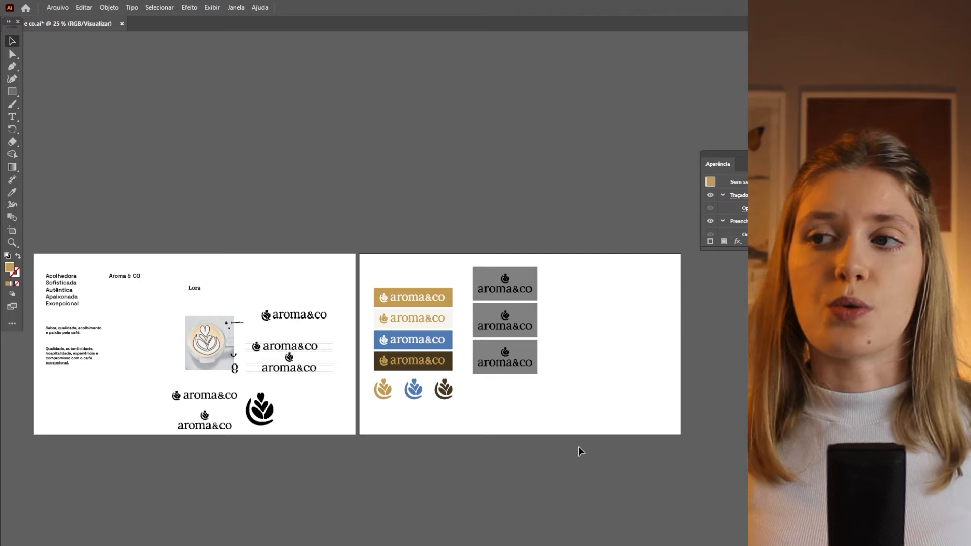
{"action": "scroll", "coordinate": [483, 361], "scroll_direction": "up", "scroll_amount": 3}
{"action": "left_click", "coordinate": [542, 365]}
{"action": "left_click", "coordinate": [379, 360]}
{"action": "key", "text": "i"}
{"action": "left_click", "coordinate": [392, 354]}
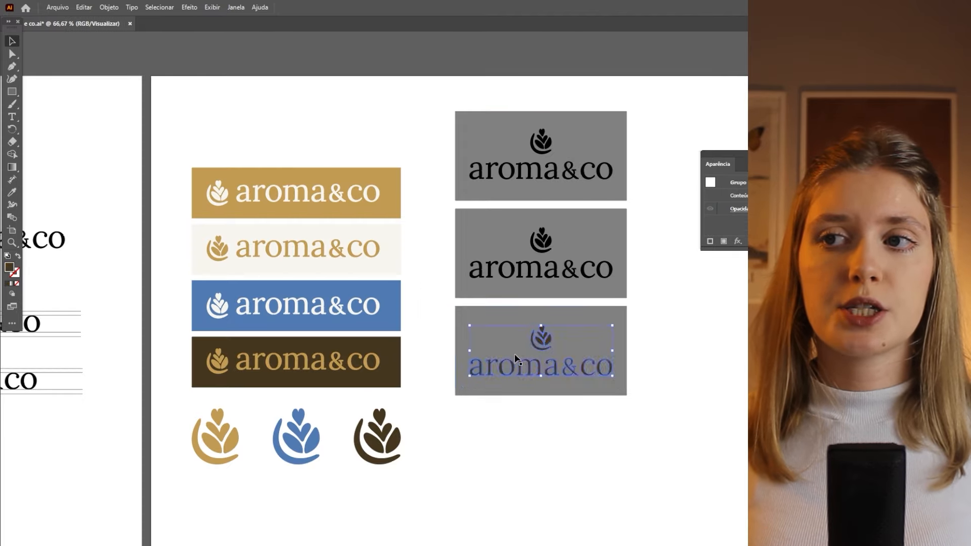
{"action": "left_click", "coordinate": [468, 349]}
{"action": "left_click", "coordinate": [378, 359]}
- Recolor the second stacked logo as blue on an off-white background
{"action": "left_click", "coordinate": [570, 272]}
{"action": "key", "text": "i"}
{"action": "left_click", "coordinate": [388, 306]}
{"action": "key", "text": "v"}
{"action": "left_click", "coordinate": [592, 225]}
{"action": "key", "text": "i"}
{"action": "left_click", "coordinate": [377, 306]}
{"action": "key", "text": "v"}
- Try tan lettering on a blue background for the first stacked logo
{"action": "left_click", "coordinate": [598, 126]}
{"action": "left_click", "coordinate": [390, 293]}
{"action": "key", "text": "v"}
{"action": "left_click", "coordinate": [541, 167]}
{"action": "key", "text": "i"}
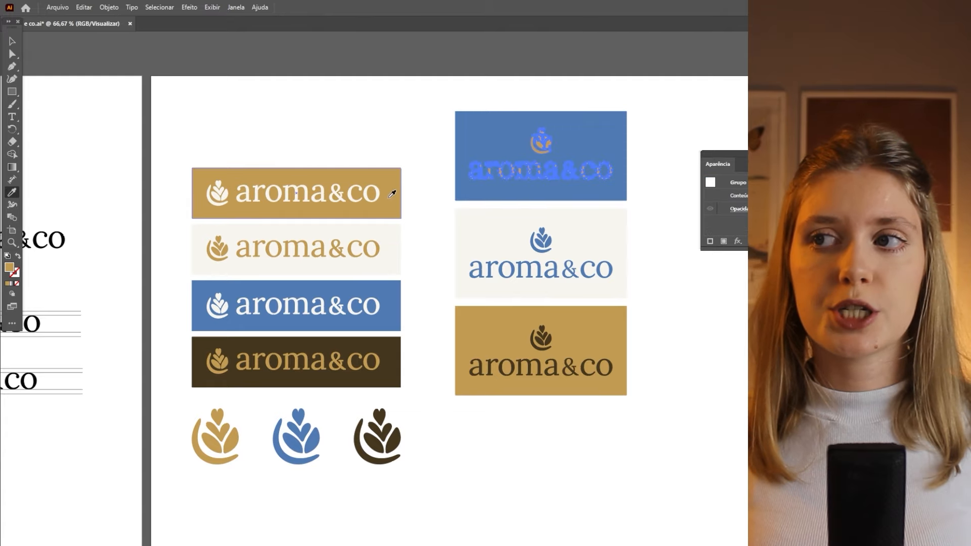
{"action": "left_click", "coordinate": [392, 191]}
- Try the first stacked logo in tan on off-white and in dark brown on blue
{"action": "key", "text": "v"}
{"action": "key", "text": "v"}
{"action": "key", "text": "ctrl+z"}
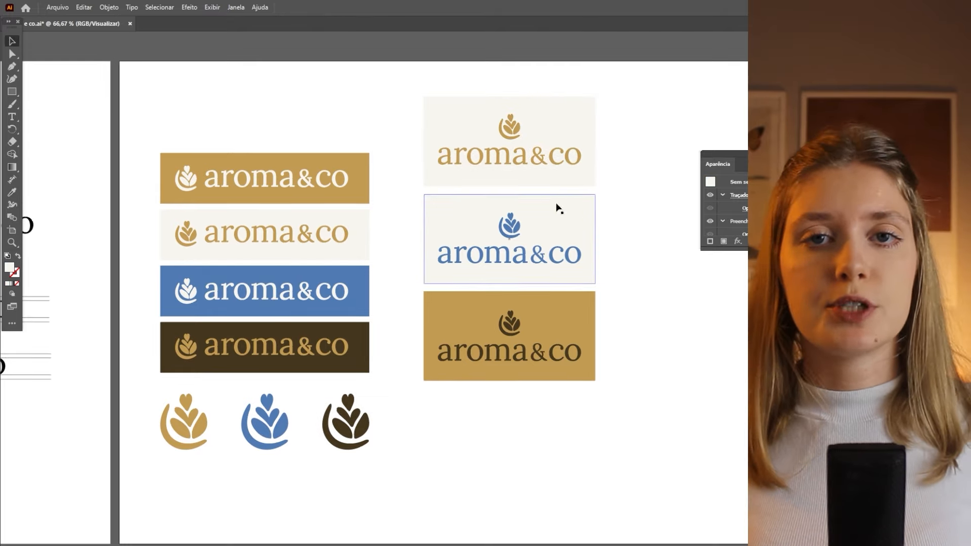
{"action": "key", "text": "ctrl+shift+z"}
{"action": "key", "text": "i"}
{"action": "left_click", "coordinate": [385, 348]}
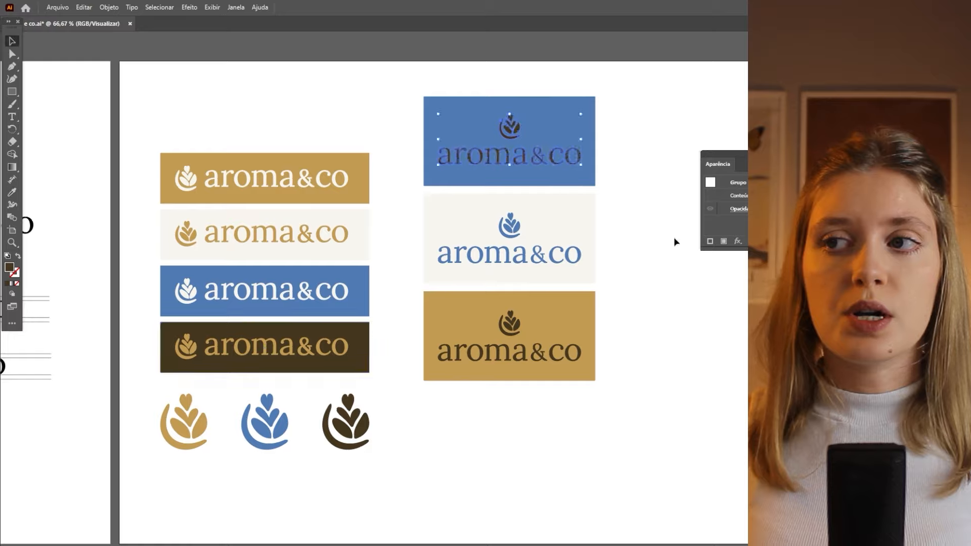
- Recolor the first stacked logo as off-white on a dark brown background
{"action": "key", "text": "v"}
{"action": "left_click", "coordinate": [542, 130]}
{"action": "key", "text": "i"}
{"action": "left_click", "coordinate": [385, 348]}
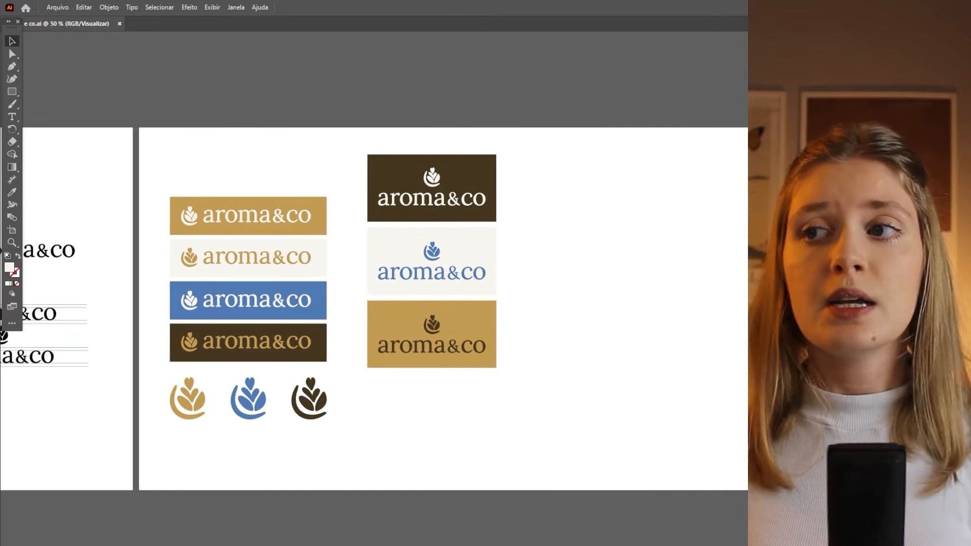
- Draw an off-white circle beside the stacked logos, level with the first one
{"action": "scroll", "coordinate": [583, 352], "scroll_direction": "right", "scroll_amount": 1}
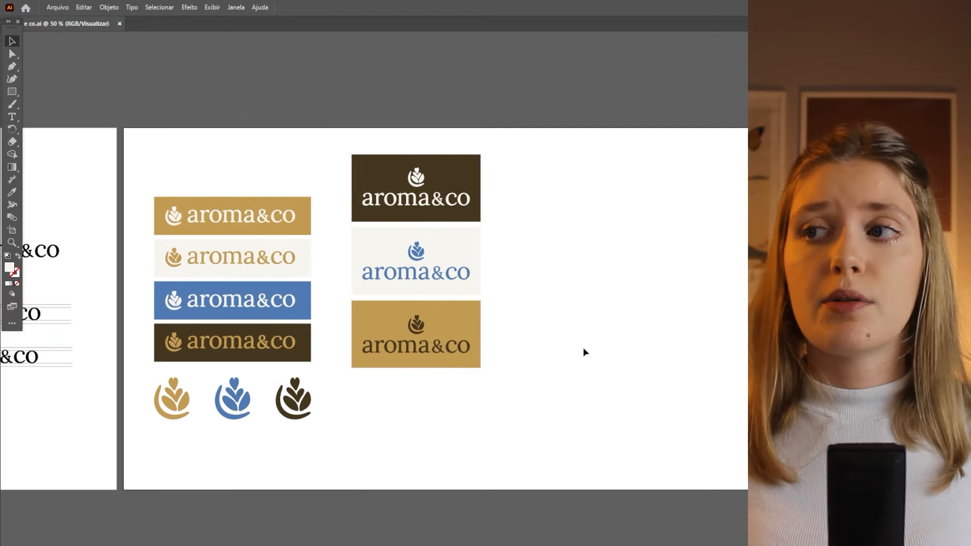
{"action": "left_click_drag", "start_coordinate": [13, 92], "coordinate": [58, 104]}
{"action": "key", "text": "c"}
{"action": "mouse_move", "coordinate": [568, 158]}
{"action": "left_mouse_down"}
{"action": "mouse_move", "coordinate": [657, 228]}
{"action": "mouse_move", "coordinate": [640, 319]}
{"action": "left_mouse_up"}
{"action": "key", "text": "v"}
{"action": "key", "text": "ctrl+d"}
{"action": "left_click", "coordinate": [673, 172]}
{"action": "left_click_drag", "start_coordinate": [673, 175], "coordinate": [597, 394]}
{"action": "left_click_drag", "start_coordinate": [639, 297], "coordinate": [581, 296]}
- Copy the tan symbol into the circle, enlarge and center it, and delete the surplus shape
{"action": "left_click", "coordinate": [572, 207]}
{"action": "right_click", "coordinate": [563, 202]}
{"action": "left_click_drag", "start_coordinate": [180, 407], "coordinate": [558, 226]}
{"action": "mouse_move", "coordinate": [602, 408]}
{"action": "left_click", "coordinate": [708, 408]}
{"action": "left_click", "coordinate": [587, 217], "text": "shift"}
{"action": "left_click_drag", "start_coordinate": [610, 273], "coordinate": [561, 374]}
{"action": "key", "text": "Delete"}
{"action": "left_click", "coordinate": [567, 202]}
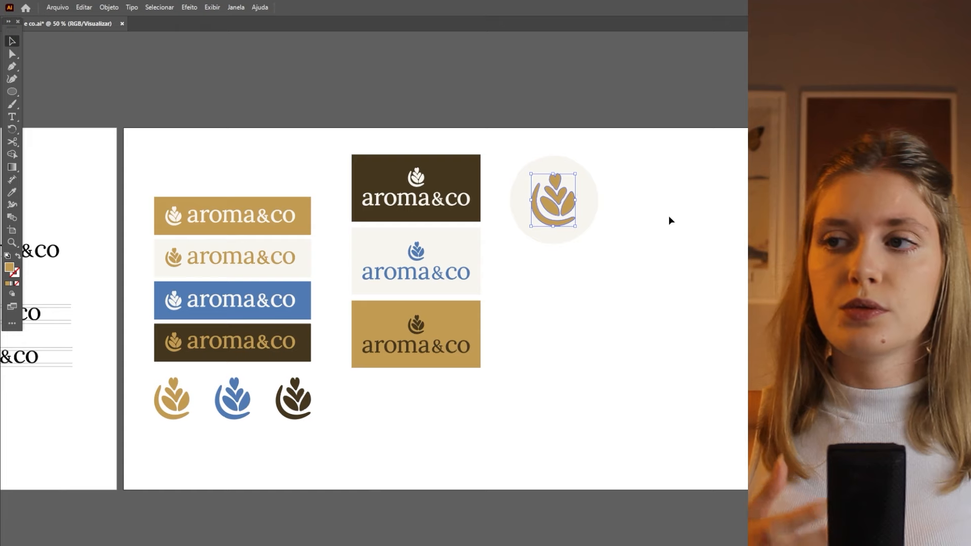
{"action": "key", "text": "Left"}
- Fill the circle behind the tan symbol with the first stacked logo's dark brown
{"action": "left_click", "coordinate": [595, 204]}
{"action": "key", "text": "i"}
{"action": "left_click", "coordinate": [466, 177]}
{"action": "key", "text": "v"}
{"action": "left_click", "coordinate": [620, 220]}
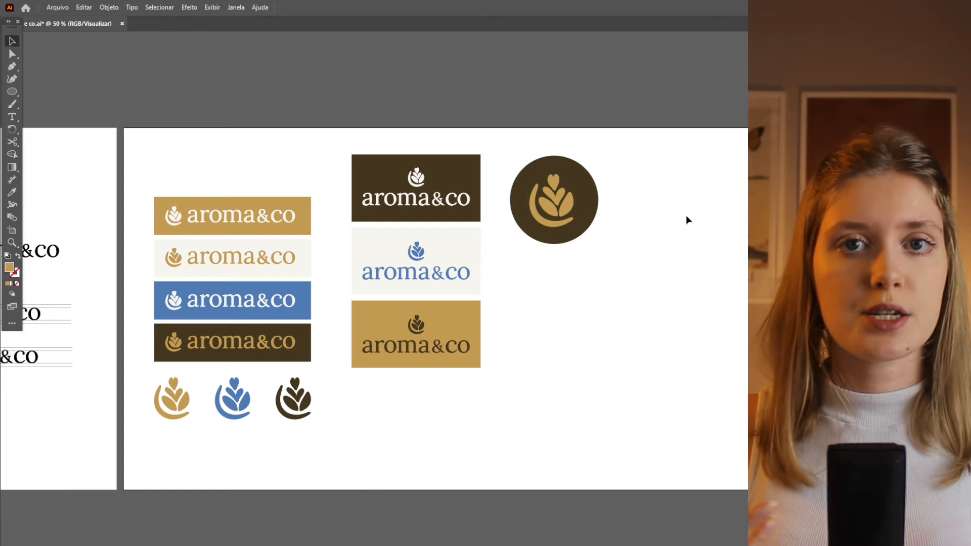
- Make two evenly spaced copies of the circular badge below it and recolor the middle one as an off-white symbol on tan
{"action": "left_click_drag", "start_coordinate": [622, 262], "coordinate": [524, 218]}
{"action": "left_click_drag", "start_coordinate": [576, 204], "coordinate": [576, 299]}
{"action": "key", "text": "ctrl+d"}
{"action": "left_click", "coordinate": [586, 293]}
{"action": "key", "text": "i"}
{"action": "left_click", "coordinate": [465, 323]}
{"action": "left_click", "coordinate": [556, 281]}
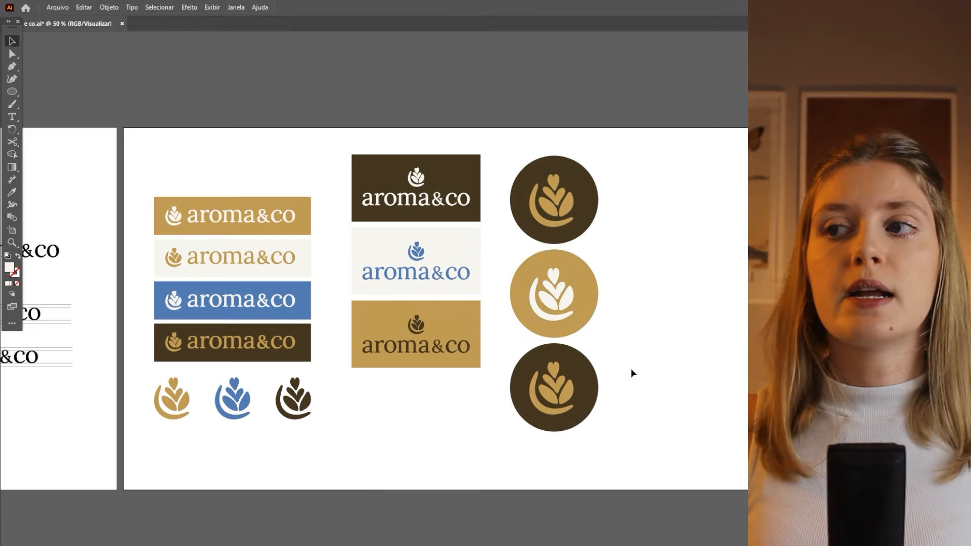
- Recolor the bottom badge as an off-white symbol on blue and shrink all three badges to the stacked logos' column height
{"action": "left_click", "coordinate": [429, 277]}
{"action": "key", "text": "v"}
{"action": "left_click", "coordinate": [554, 394]}
{"action": "key", "text": "i"}
{"action": "left_click", "coordinate": [473, 286]}
{"action": "key", "text": "v"}
{"action": "left_click_drag", "start_coordinate": [619, 144], "coordinate": [490, 449]}
{"action": "left_click_drag", "start_coordinate": [554, 431], "coordinate": [552, 370]}
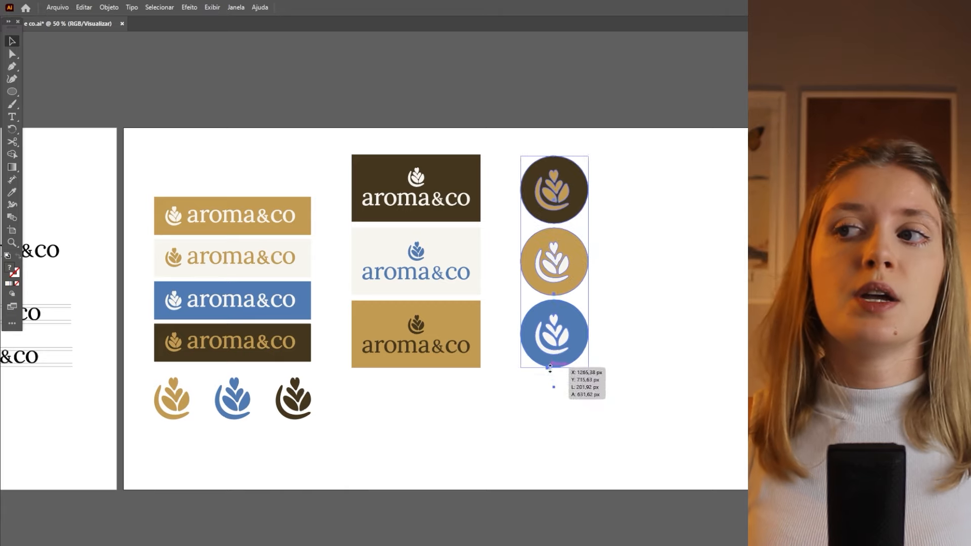
- Fill the top badge's circle with off-white behind the tan symbol and move the badge column closer to the stacked logos
{"action": "left_click", "coordinate": [472, 232]}
{"action": "key", "text": "v"}
{"action": "left_click_drag", "start_coordinate": [631, 199], "coordinate": [515, 330]}
{"action": "left_click_drag", "start_coordinate": [568, 279], "coordinate": [545, 279]}
{"action": "double_click", "coordinate": [531, 180]}
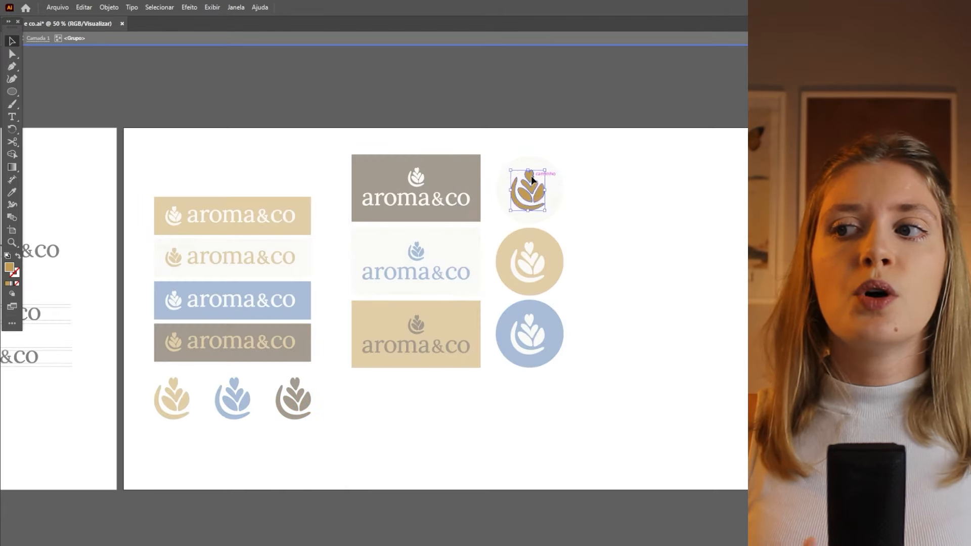
{"action": "double_click", "coordinate": [532, 180]}
{"action": "double_click", "coordinate": [532, 180]}
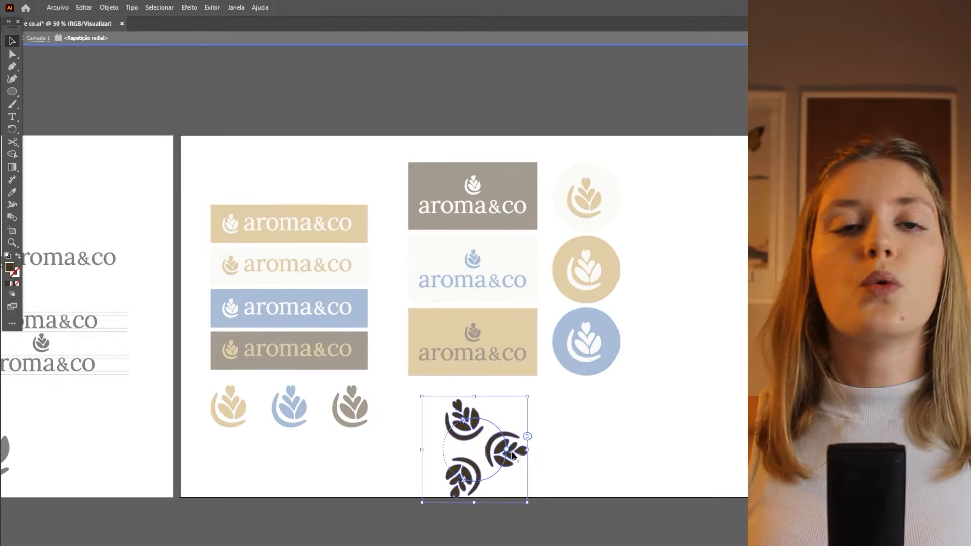
- Shrink the dark brown radial motif of three symbols and make it a pattern with the Tijolo por coluna tile type
{"action": "left_click_drag", "start_coordinate": [510, 451], "coordinate": [488, 431]}
{"action": "key", "text": "Escape"}
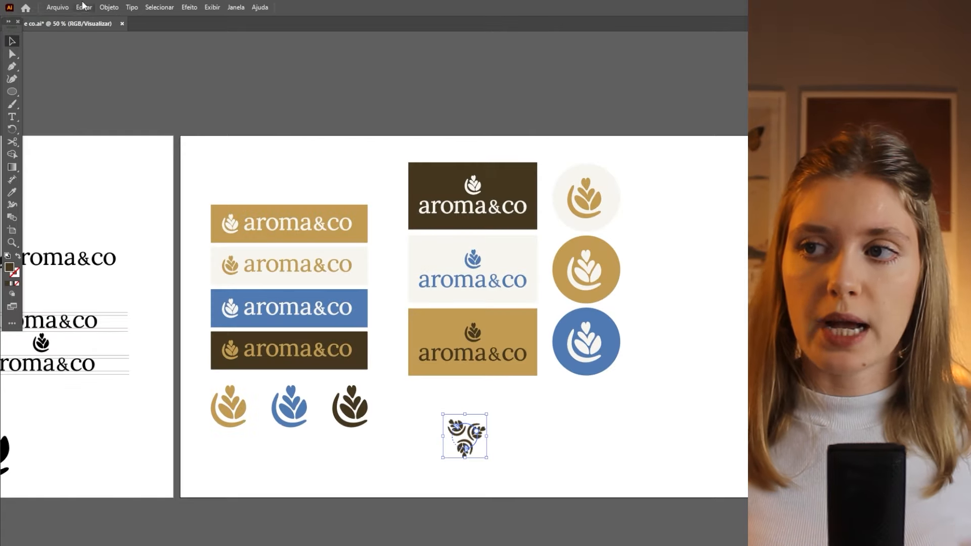
{"action": "left_click", "coordinate": [109, 7]}
{"action": "left_click", "coordinate": [283, 300]}
{"action": "key", "text": "Return"}
{"action": "left_click", "coordinate": [177, 262]}
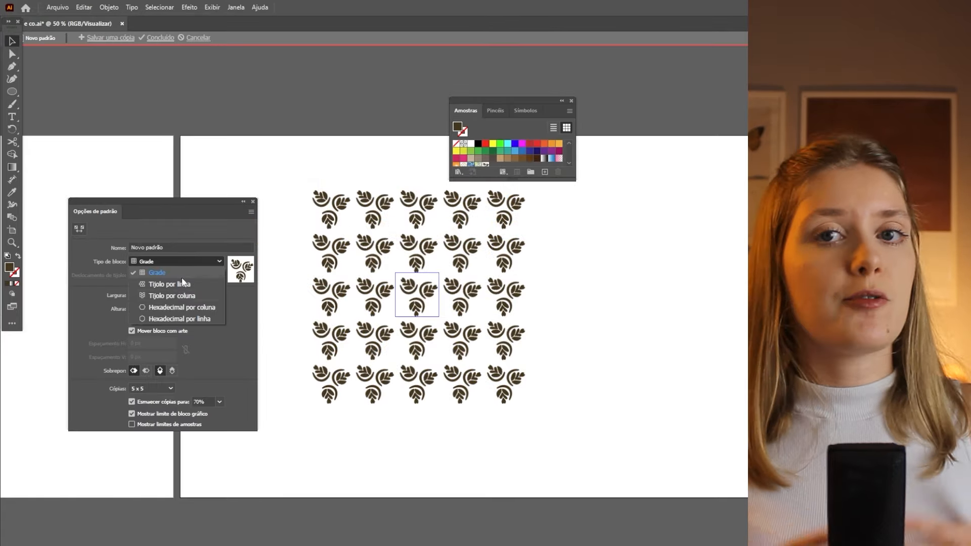
{"action": "left_click", "coordinate": [167, 290]}
{"action": "left_click", "coordinate": [253, 202]}
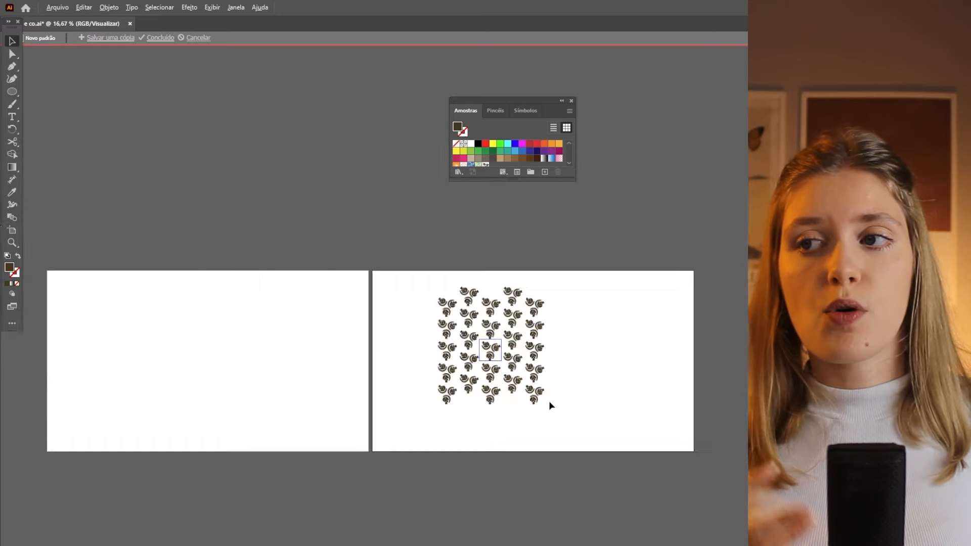
- Draw a full-height strip filled with the dark brown motif pattern along the artboard's right edge
{"action": "key", "text": "m"}
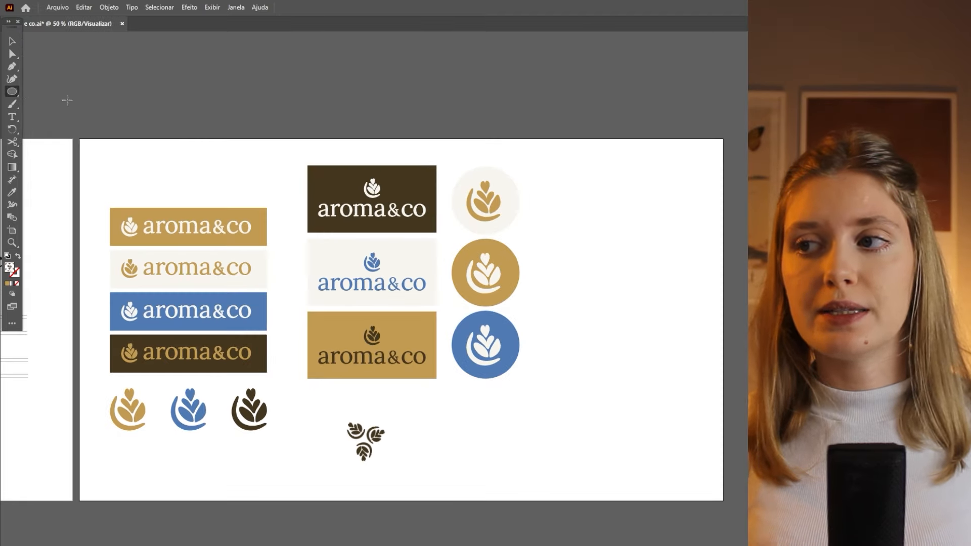
{"action": "mouse_move", "coordinate": [620, 139]}
{"action": "left_mouse_down"}
{"action": "mouse_move", "coordinate": [683, 319]}
{"action": "mouse_move", "coordinate": [724, 501]}
{"action": "left_mouse_up"}
{"action": "left_click_drag", "start_coordinate": [621, 320], "coordinate": [620, 320]}
{"action": "key", "text": "b"}
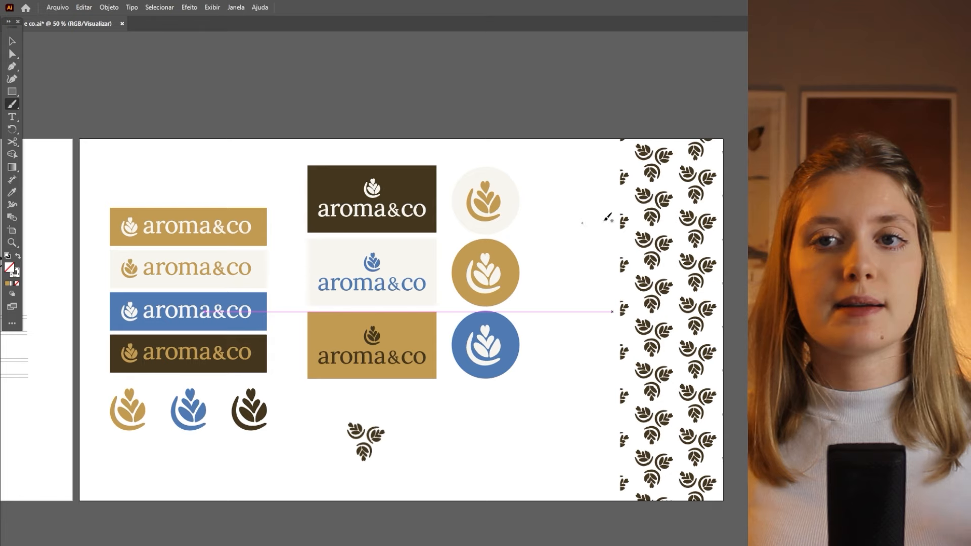
{"action": "key", "text": "v"}
- Draw a tan backdrop rectangle over the pattern strip, send it to the back and match its width to the strip
{"action": "left_click", "coordinate": [13, 91]}
{"action": "left_click_drag", "start_coordinate": [608, 139], "coordinate": [721, 501]}
{"action": "key", "text": "i"}
{"action": "left_click", "coordinate": [400, 331]}
{"action": "key", "text": "v"}
{"action": "key", "text": "ctrl+shift+["}
{"action": "left_click_drag", "start_coordinate": [609, 322], "coordinate": [621, 322]}
- Try the blue and tan badge colors on the backdrop rectangle, ending with the top badge's off-white fill
{"action": "key", "text": "i"}
{"action": "left_click", "coordinate": [433, 268]}
{"action": "left_click", "coordinate": [509, 325]}
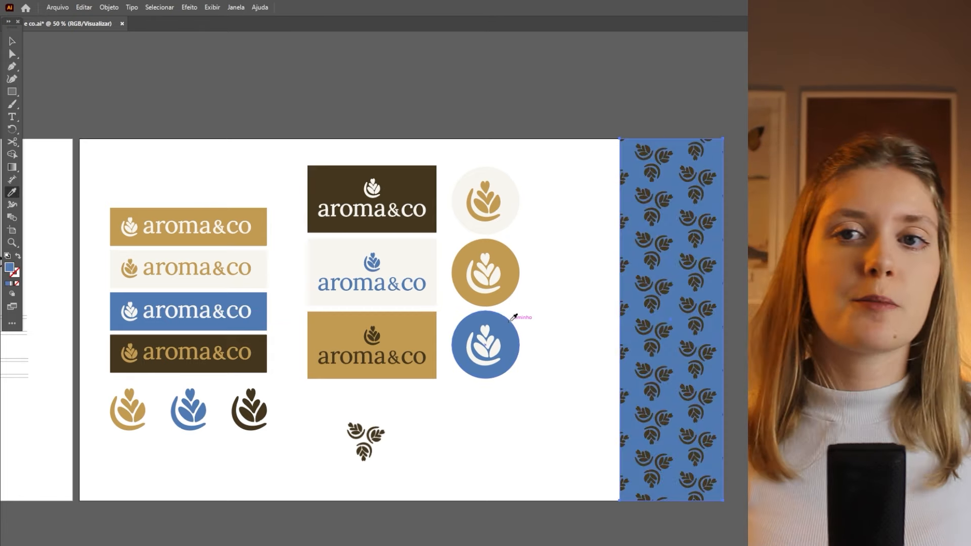
{"action": "left_click", "coordinate": [506, 289]}
{"action": "left_click", "coordinate": [507, 215]}
{"action": "key", "text": "v"}
- Remove the dark brown pattern strip above the backdrop and recolor the three-symbol radial motif tan
{"action": "double_click", "coordinate": [666, 284]}
{"action": "key", "text": "Escape"}
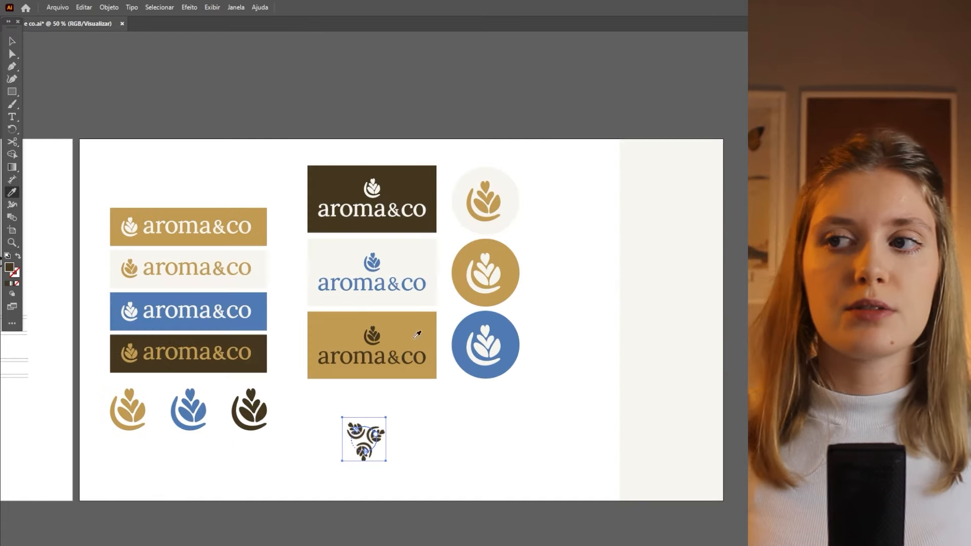
{"action": "key", "text": "v"}
{"action": "double_click", "coordinate": [357, 431]}
{"action": "key", "text": "i"}
{"action": "left_click", "coordinate": [419, 371]}
{"action": "key", "text": "v"}
{"action": "double_click", "coordinate": [448, 440]}
{"action": "left_click", "coordinate": [374, 436]}
- Make a new pattern from the tan radial motif with the Tijolo por coluna tile type and finish pattern editing
{"action": "left_click", "coordinate": [109, 8]}
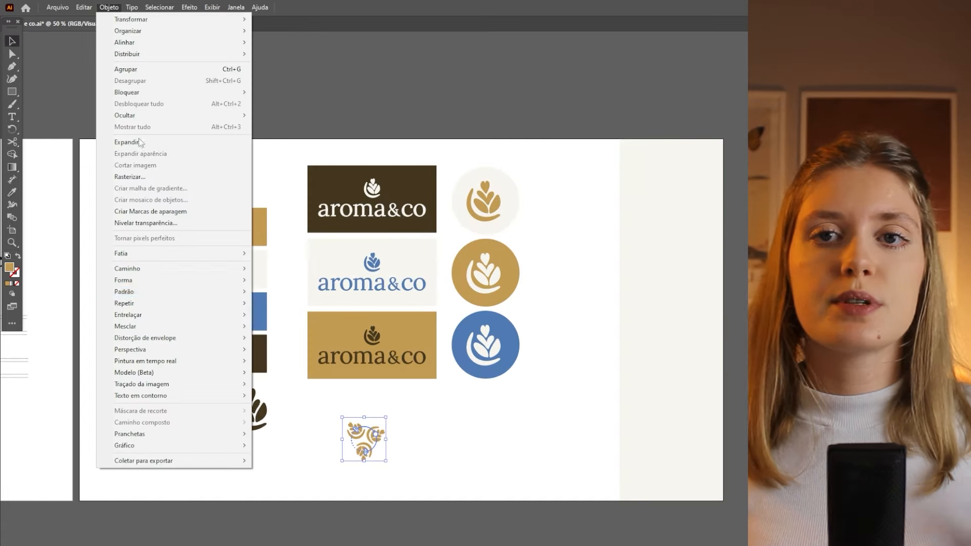
{"action": "mouse_move", "coordinate": [163, 292]}
{"action": "left_click", "coordinate": [283, 291]}
{"action": "left_click", "coordinate": [588, 309]}
{"action": "left_click", "coordinate": [193, 262]}
{"action": "left_click", "coordinate": [189, 283]}
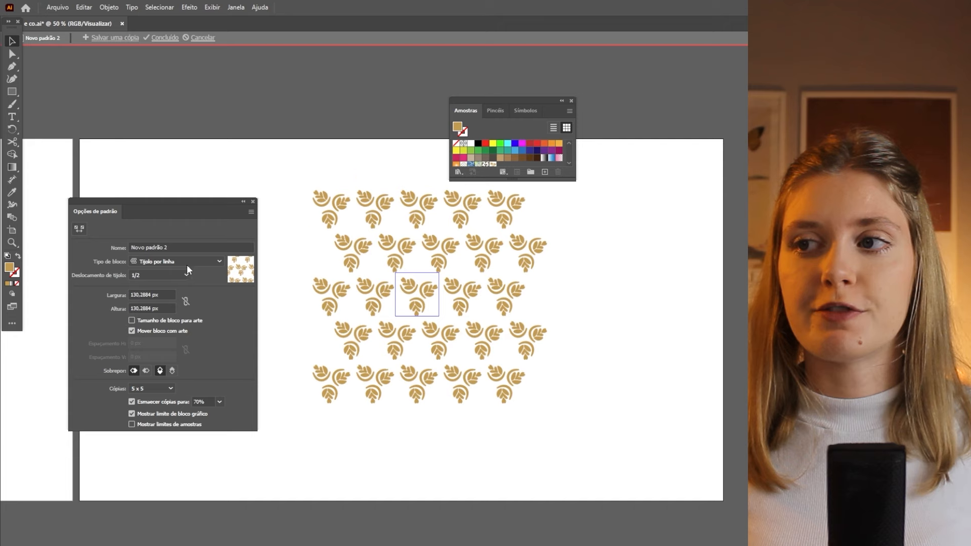
{"action": "left_click", "coordinate": [188, 263]}
{"action": "left_click", "coordinate": [207, 292]}
{"action": "left_click", "coordinate": [165, 38]}
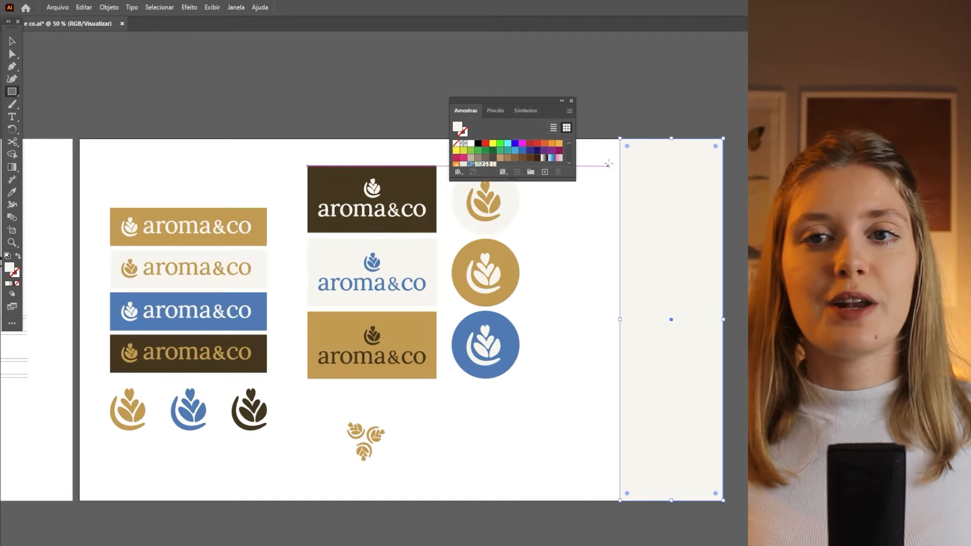
- Cover the off-white backdrop strip with a full-height rectangle filled with the tan motif pattern
{"action": "left_click", "coordinate": [493, 165]}
{"action": "key", "text": "v"}
{"action": "left_click", "coordinate": [566, 239]}
{"action": "left_click", "coordinate": [572, 101]}
{"action": "left_click_drag", "start_coordinate": [405, 262], "coordinate": [716, 162], "text": "alt"}
{"action": "left_click_drag", "start_coordinate": [748, 205], "coordinate": [724, 501]}
{"action": "right_click", "coordinate": [715, 391]}
{"action": "mouse_move", "coordinate": [739, 336]}
{"action": "left_click", "coordinate": [880, 372]}
{"action": "left_click", "coordinate": [810, 365]}
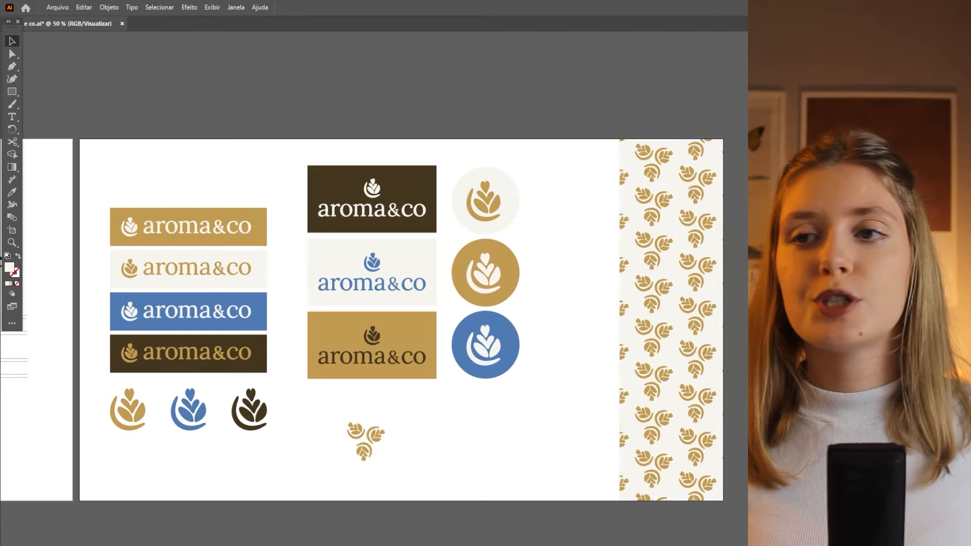
- Change the bottom badge's blue circle to a muted wine red with the color picker
{"action": "key", "text": "ctrl+minus"}
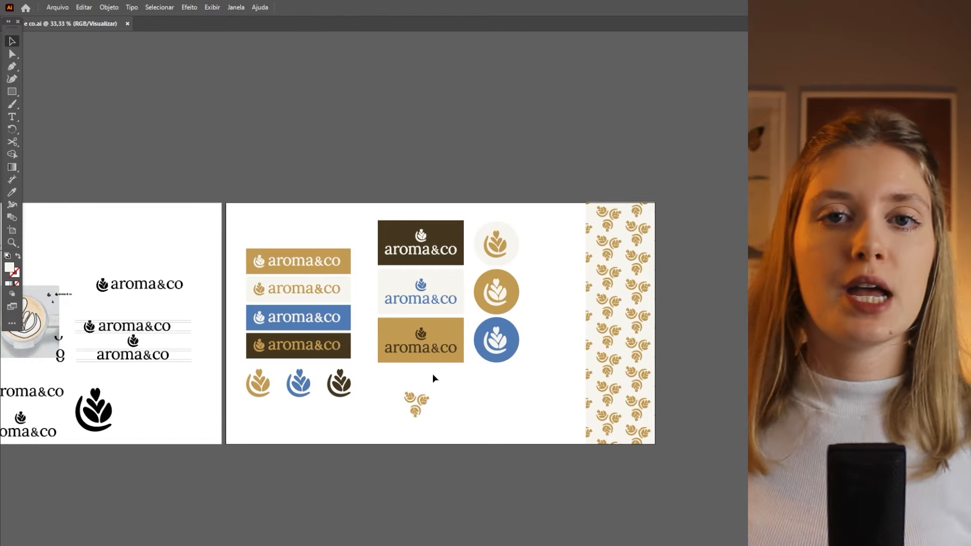
{"action": "left_click", "coordinate": [505, 356]}
{"action": "scroll", "coordinate": [541, 342], "scroll_direction": "up", "scroll_amount": 2}
{"action": "double_click", "coordinate": [9, 268]}
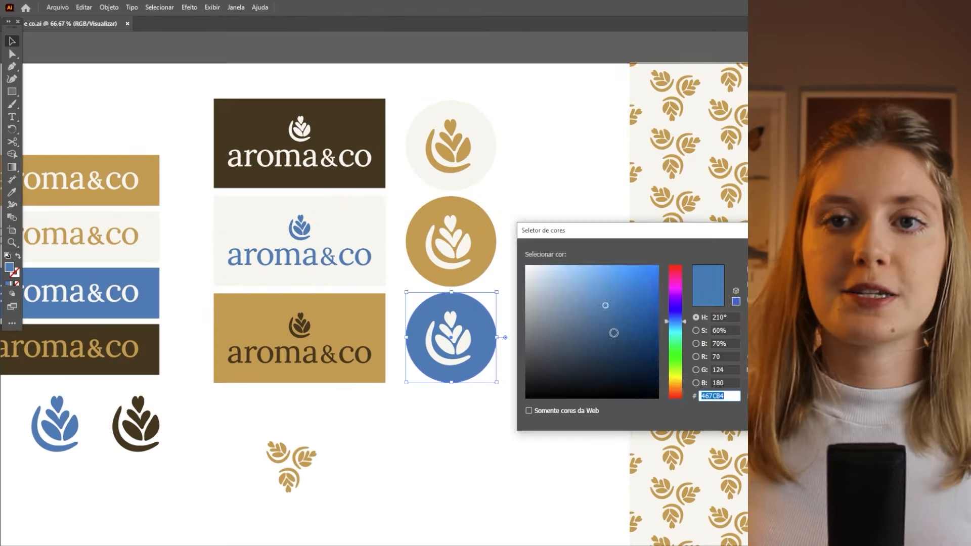
{"action": "left_click_drag", "start_coordinate": [676, 321], "coordinate": [676, 399]}
{"action": "left_click", "coordinate": [612, 324]}
{"action": "left_click_drag", "start_coordinate": [612, 324], "coordinate": [587, 336]}
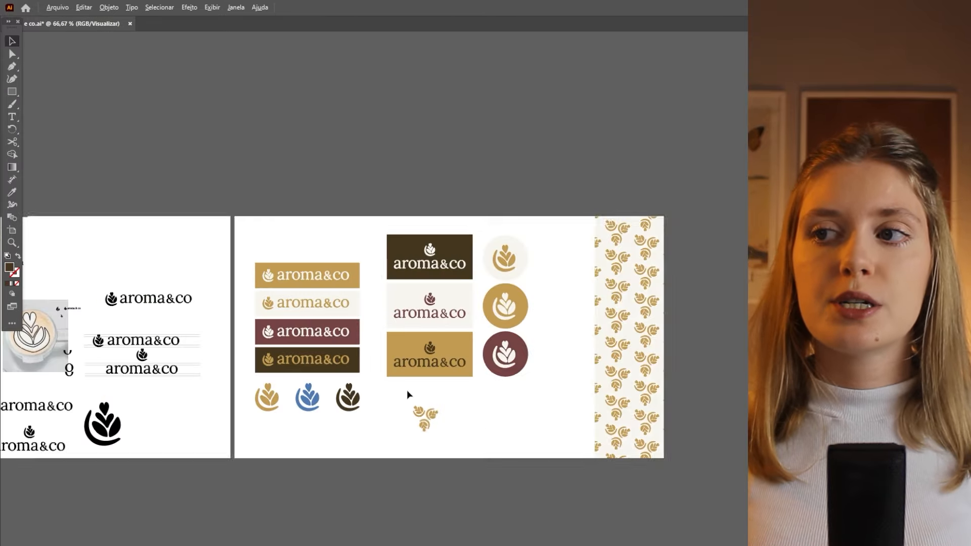
- Recolor the blue symbol in the small symbol row with the bottom badge's wine red and save the file
{"action": "left_click", "coordinate": [308, 398]}
{"action": "key", "text": "i"}
{"action": "left_click", "coordinate": [522, 362]}
{"action": "key", "text": "v"}
{"action": "left_click", "coordinate": [537, 402]}
{"action": "key", "text": "ctrl+s"}
{"action": "scroll", "coordinate": [538, 392], "scroll_direction": "up", "scroll_amount": 2}
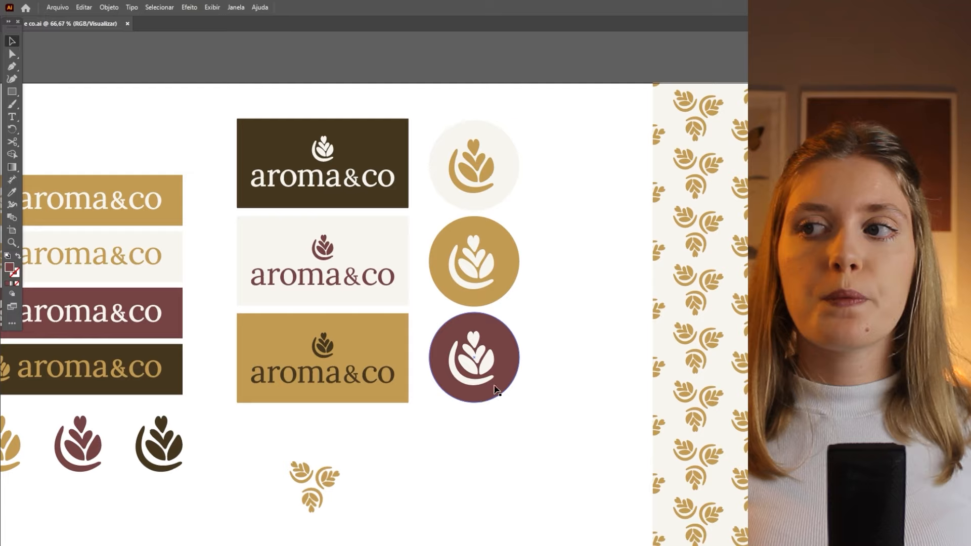
- Center the off-white horizontal logo on the coffee bean banner
{"action": "scroll", "coordinate": [476, 392], "scroll_direction": "down", "scroll_amount": 1}
{"action": "scroll", "coordinate": [584, 373], "scroll_direction": "down", "scroll_amount": 1}
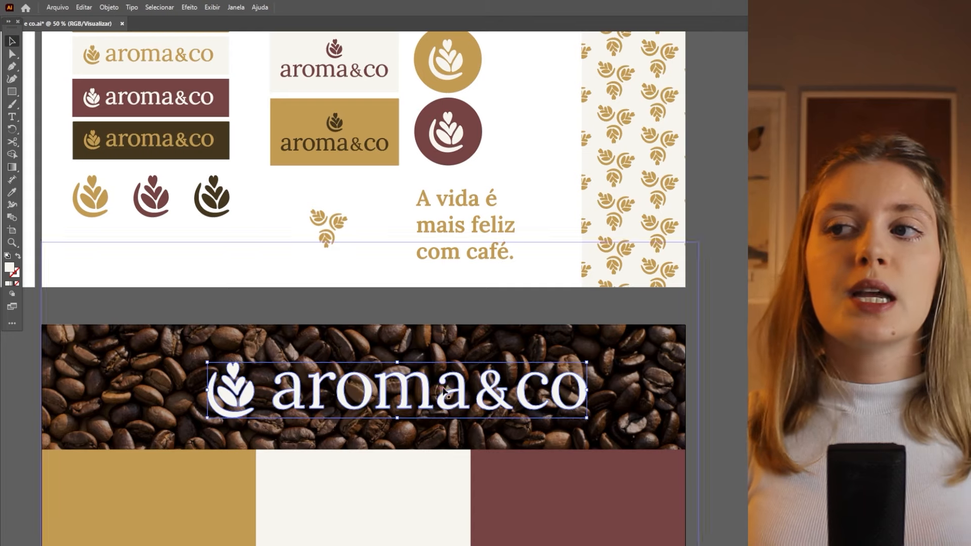
{"action": "left_click_drag", "start_coordinate": [421, 396], "coordinate": [391, 396]}
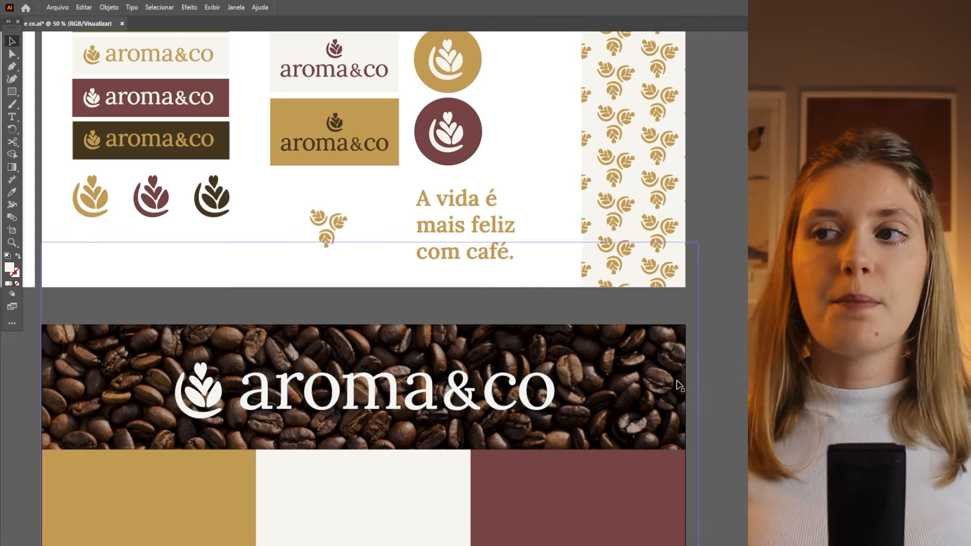
{"action": "scroll", "coordinate": [559, 396], "scroll_direction": "down", "scroll_amount": 1}
{"action": "scroll", "coordinate": [447, 394], "scroll_direction": "down", "scroll_amount": 5}
{"action": "scroll", "coordinate": [480, 396], "scroll_direction": "up", "scroll_amount": 1}
{"action": "left_click", "coordinate": [672, 406]}
- Fill the off-white tile beside the dark brown one with the first tile's tan
{"action": "scroll", "coordinate": [617, 403], "scroll_direction": "down", "scroll_amount": 3}
{"action": "left_click", "coordinate": [618, 403]}
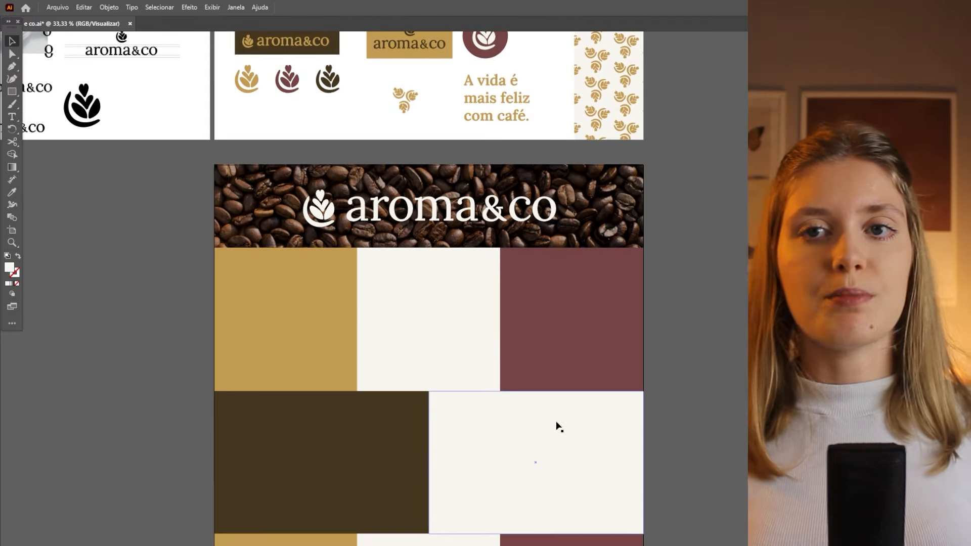
{"action": "key", "text": "i"}
{"action": "left_click", "coordinate": [334, 332]}
{"action": "key", "text": "v"}
{"action": "scroll", "coordinate": [646, 289], "scroll_direction": "up", "scroll_amount": 1}
{"action": "scroll", "coordinate": [438, 357], "scroll_direction": "down", "scroll_amount": 1}
{"action": "scroll", "coordinate": [437, 354], "scroll_direction": "up", "scroll_amount": 2}
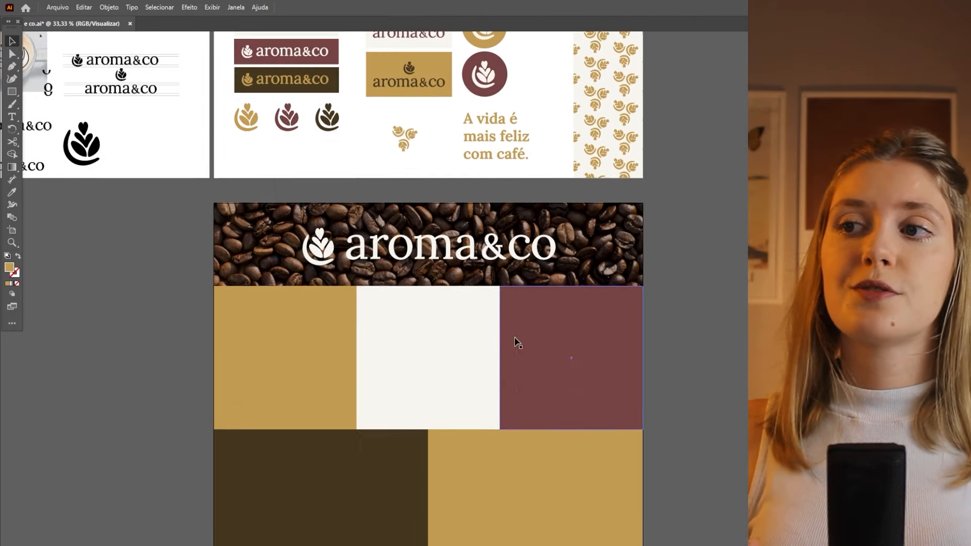
- Insert the paper cup and storefront sign mockup images into the presentation tiles below the coffee bean banner
{"action": "key", "text": "alt+Tab"}
{"action": "left_click_drag", "start_coordinate": [226, 205], "coordinate": [587, 423]}
{"action": "left_click", "coordinate": [87, 423]}
{"action": "left_click_drag", "start_coordinate": [86, 423], "coordinate": [669, 423]}
{"action": "left_click_drag", "start_coordinate": [809, 430], "coordinate": [373, 474]}
{"action": "scroll", "coordinate": [506, 445], "scroll_direction": "down", "scroll_amount": 1}
{"action": "left_click_drag", "start_coordinate": [652, 416], "coordinate": [454, 417]}
{"action": "left_click_drag", "start_coordinate": [365, 439], "coordinate": [446, 333]}
{"action": "right_click", "coordinate": [446, 334]}
{"action": "left_click", "coordinate": [498, 444]}
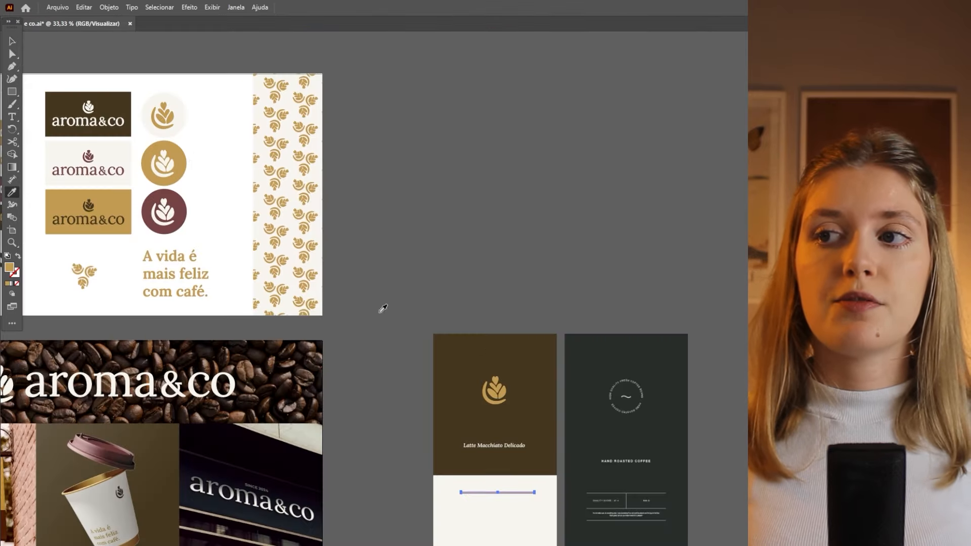
- Lay out three dark brown horizontal lines and a centered vertical divider on the label's off-white lower part
{"action": "key", "text": "ctrl+plus"}
{"action": "key", "text": "ctrl+plus"}
{"action": "left_click_drag", "start_coordinate": [397, 345], "coordinate": [427, 388]}
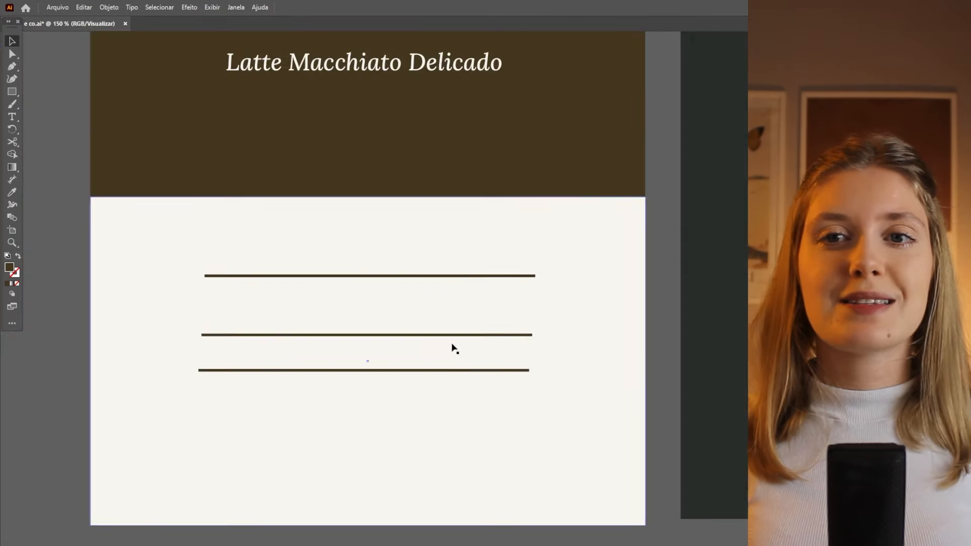
{"action": "left_click_drag", "start_coordinate": [454, 348], "coordinate": [458, 399]}
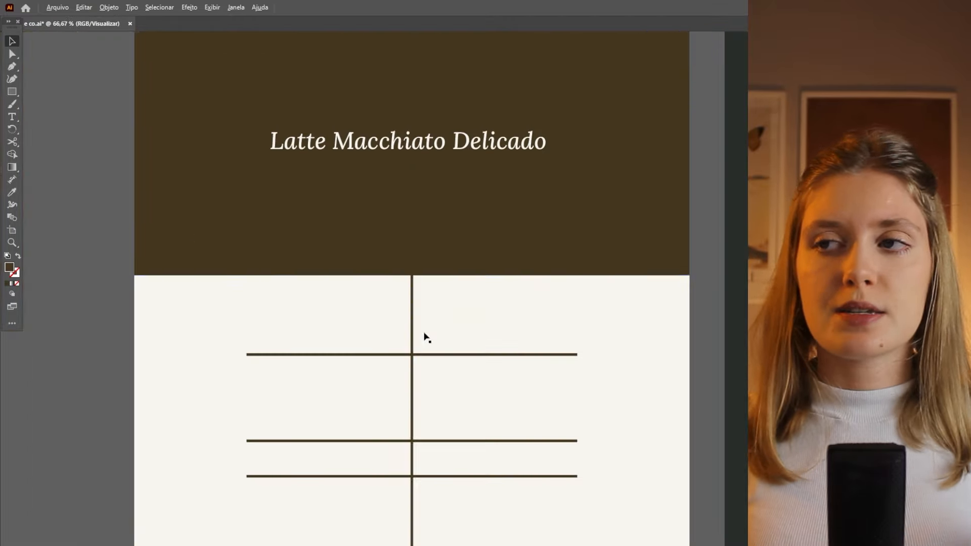
{"action": "left_click_drag", "start_coordinate": [419, 480], "coordinate": [419, 484]}
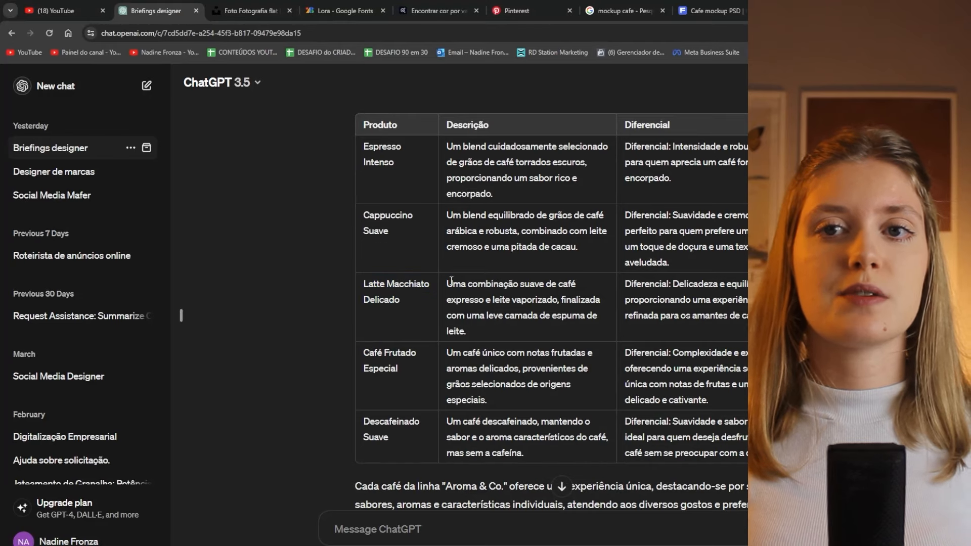
- Copy the Latte Macchiato Delicado description from the ChatGPT product table and paste it into a text frame between the label's lower two lines
{"action": "left_click_drag", "start_coordinate": [505, 282], "coordinate": [552, 321]}
{"action": "right_click", "coordinate": [521, 324]}
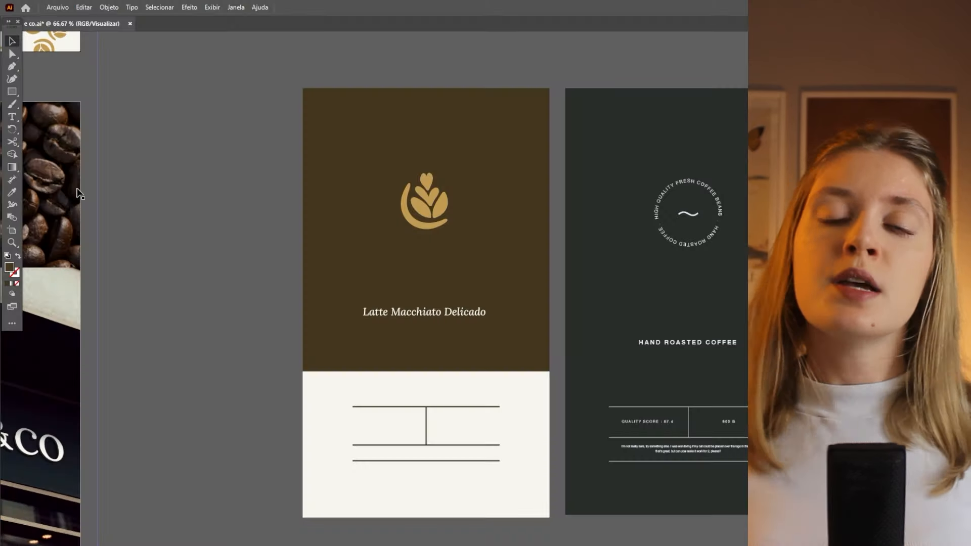
{"action": "left_click", "coordinate": [12, 117]}
{"action": "left_click_drag", "start_coordinate": [335, 446], "coordinate": [537, 491]}
{"action": "key", "text": "ctrl+v"}
{"action": "left_click", "coordinate": [12, 41]}
{"action": "scroll", "coordinate": [420, 467], "scroll_direction": "up", "scroll_amount": 2}
{"action": "left_click_drag", "start_coordinate": [682, 471], "coordinate": [598, 472]}
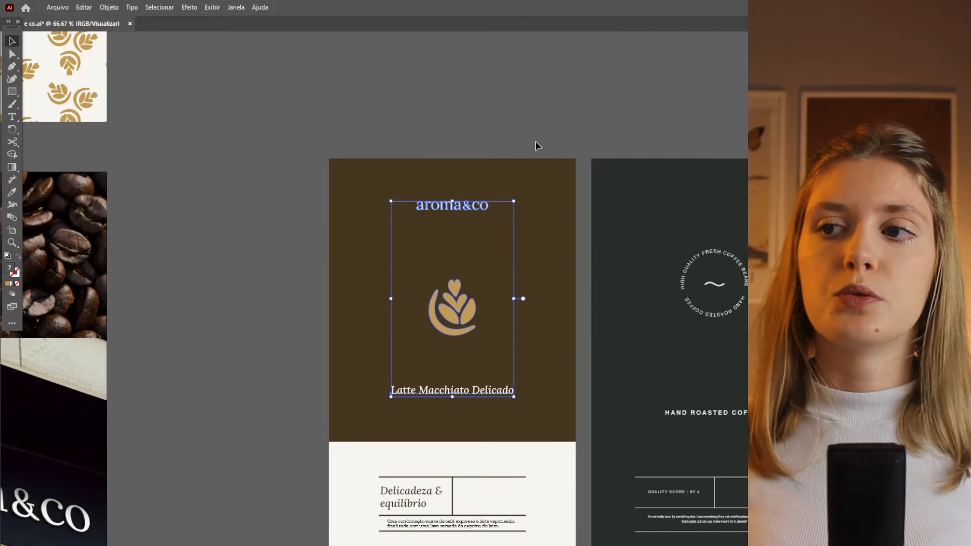
- Nudge the wordmark, symbol and product name down together on the label's dark brown part
{"action": "key", "text": "shift+Down"}
{"action": "left_click", "coordinate": [536, 143]}
{"action": "scroll", "coordinate": [494, 168], "scroll_direction": "down", "scroll_amount": 1}
- Recolor the label's horizontal lines and vertical divider with the symbol's tan
{"action": "scroll", "coordinate": [387, 412], "scroll_direction": "up", "scroll_amount": 2}
{"action": "left_click", "coordinate": [389, 440]}
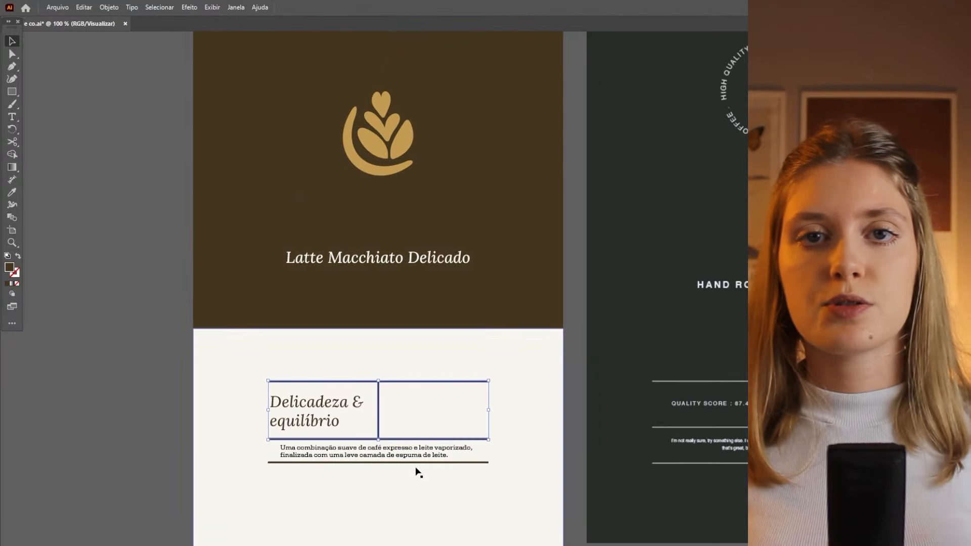
{"action": "left_click", "coordinate": [419, 462], "text": "shift"}
{"action": "key", "text": "i"}
{"action": "left_click", "coordinate": [406, 139]}
{"action": "key", "text": "v"}
{"action": "left_click", "coordinate": [575, 324]}
{"action": "scroll", "coordinate": [476, 538], "scroll_direction": "down", "scroll_amount": 2}
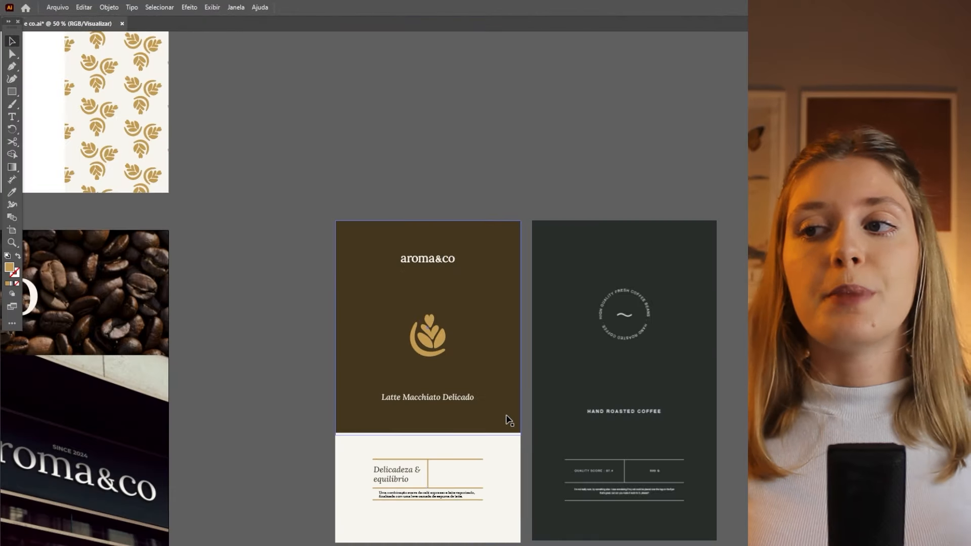
- Change the label's description text to a sans-serif font and widen its text frame slightly
{"action": "scroll", "coordinate": [453, 492], "scroll_direction": "up", "scroll_amount": 3}
{"action": "left_click", "coordinate": [401, 504]}
{"action": "left_click", "coordinate": [957, 108]}
{"action": "scroll", "coordinate": [810, 355], "scroll_direction": "down", "scroll_amount": 3}
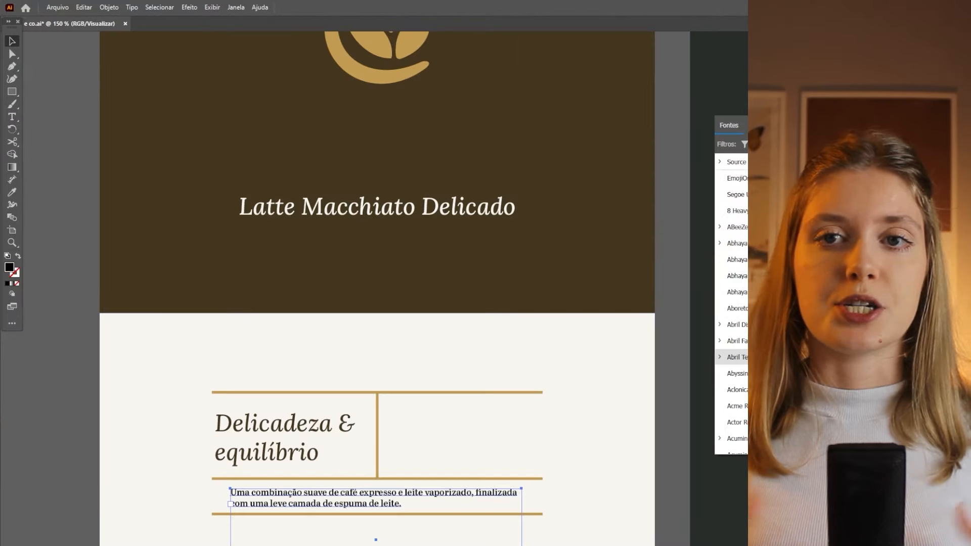
{"action": "scroll", "coordinate": [809, 341], "scroll_direction": "down", "scroll_amount": 3}
{"action": "left_click", "coordinate": [810, 341]}
{"action": "left_click_drag", "start_coordinate": [522, 539], "coordinate": [530, 539]}
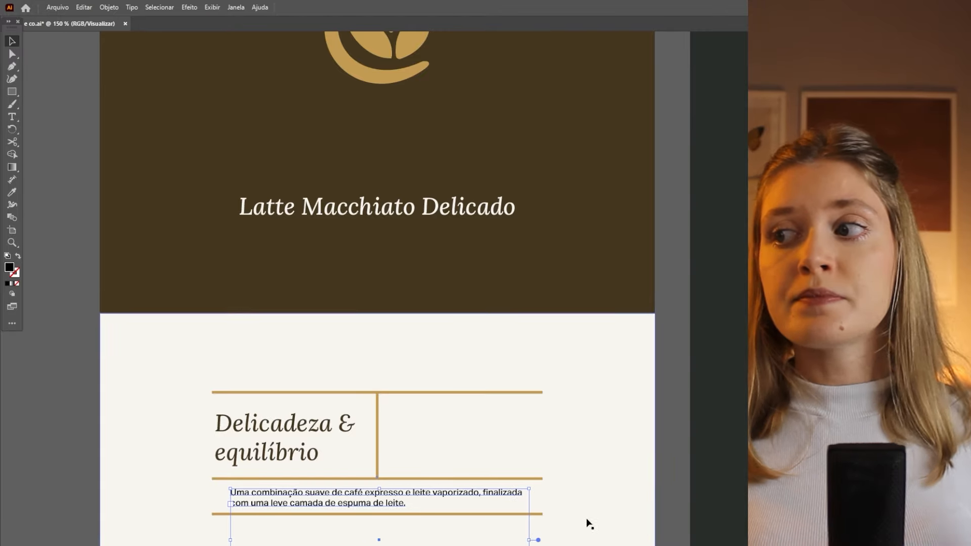
{"action": "scroll", "coordinate": [607, 490], "scroll_direction": "down", "scroll_amount": 2}
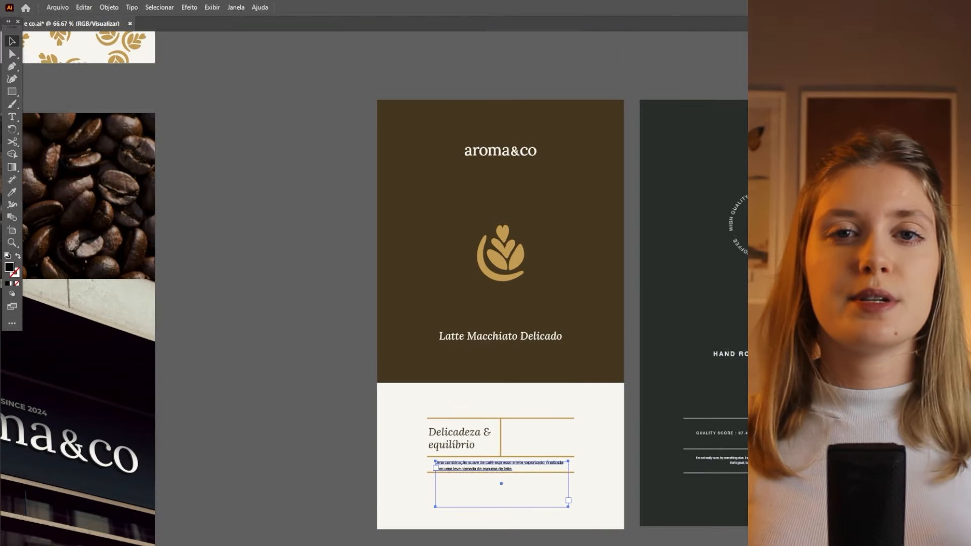
- Draw a small black circle in the label's cell beside the divider and duplicate it into an evenly spaced row of twelve dots
{"action": "left_click", "coordinate": [666, 542]}
{"action": "scroll", "coordinate": [544, 430], "scroll_direction": "up", "scroll_amount": 3}
{"action": "scroll", "coordinate": [223, 434], "scroll_direction": "down", "scroll_amount": 2}
{"action": "left_click", "coordinate": [12, 91]}
{"action": "left_click", "coordinate": [55, 118]}
{"action": "scroll", "coordinate": [334, 454], "scroll_direction": "up", "scroll_amount": 3}
{"action": "mouse_move", "coordinate": [274, 428]}
{"action": "left_mouse_down"}
{"action": "mouse_move", "coordinate": [287, 441]}
{"action": "mouse_move", "coordinate": [305, 437]}
{"action": "left_mouse_up"}
{"action": "key", "text": "v"}
{"action": "key", "text": "ctrl+d"}
- Recolor the first four dots of the label's row with the symbol's tan
{"action": "left_click", "coordinate": [348, 435]}
{"action": "left_click", "coordinate": [326, 435], "text": "shift"}
{"action": "left_click", "coordinate": [304, 435], "text": "shift"}
{"action": "left_click", "coordinate": [283, 435], "text": "shift"}
{"action": "key", "text": "i"}
{"action": "left_click", "coordinate": [362, 330]}
{"action": "key", "text": "v"}
{"action": "scroll", "coordinate": [448, 387], "scroll_direction": "down", "scroll_amount": 3}
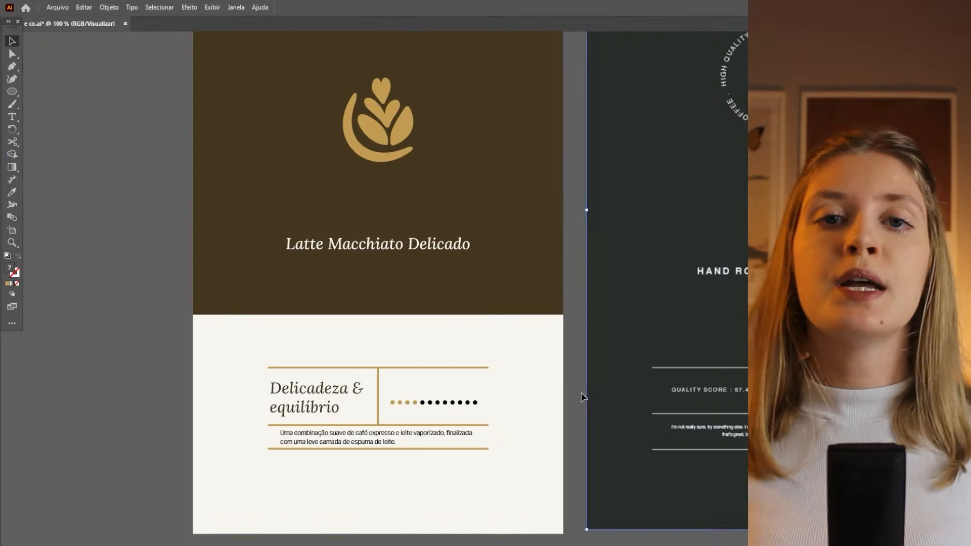
- Select the whole row of dots and nudge it slightly inside its cell beside the divider
{"action": "left_click_drag", "start_coordinate": [576, 397], "coordinate": [389, 409]}
{"action": "left_click", "coordinate": [506, 429], "text": "shift"}
{"action": "left_click_drag", "start_coordinate": [472, 404], "coordinate": [474, 403]}
- Duplicate the "Delicadeza & equilíbrio" text across the divider above the dots and replace the copy's wording with "intensidade"
{"action": "left_click", "coordinate": [378, 393]}
{"action": "left_click_drag", "start_coordinate": [364, 391], "coordinate": [487, 395]}
{"action": "double_click", "coordinate": [464, 391]}
{"action": "triple_click", "coordinate": [464, 391]}
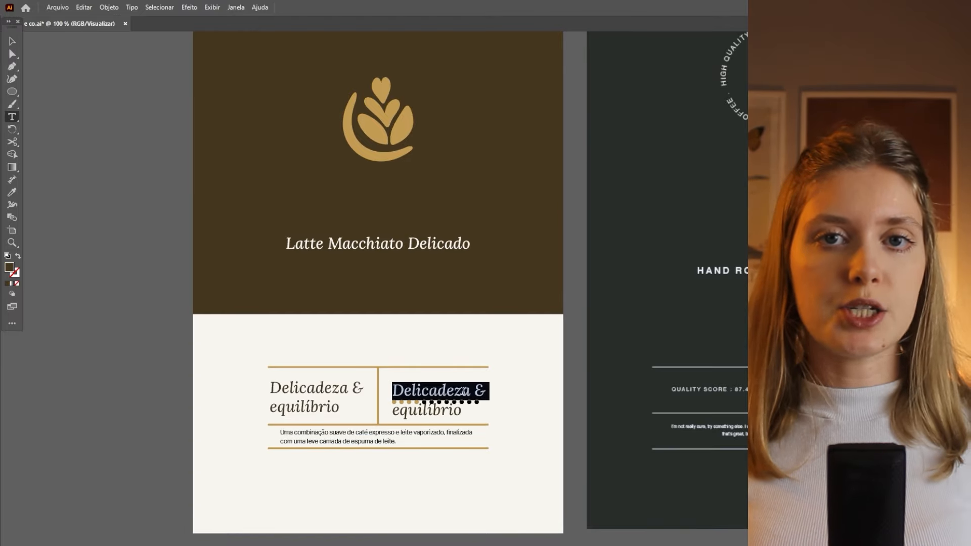
{"action": "type", "text": "intensidade"}
{"action": "key", "text": "Delete"}
{"action": "key", "text": "Delete"}
{"action": "key", "text": "Delete"}
{"action": "key", "text": "Delete"}
{"action": "key", "text": "Delete"}
{"action": "key", "text": "Delete"}
{"action": "key", "text": "Delete"}
{"action": "key", "text": "Delete"}
{"action": "key", "text": "Delete"}
{"action": "key", "text": "Delete"}
- Change the initial letter of "Delicadeza & equilíbrio" to a lowercase d
{"action": "left_click", "coordinate": [12, 41]}
{"action": "double_click", "coordinate": [282, 388]}
{"action": "left_click_drag", "start_coordinate": [282, 388], "coordinate": [237, 383]}
{"action": "type", "text": "d"}
{"action": "left_click", "coordinate": [12, 42]}
- Align the word "intensidade" with the row of dots in its cell and select the label's lower information block
{"action": "left_click_drag", "start_coordinate": [576, 412], "coordinate": [461, 392]}
{"action": "left_click", "coordinate": [518, 408], "text": "shift"}
{"action": "left_click", "coordinate": [576, 435]}
{"action": "scroll", "coordinate": [497, 494], "scroll_direction": "down", "scroll_amount": 2}
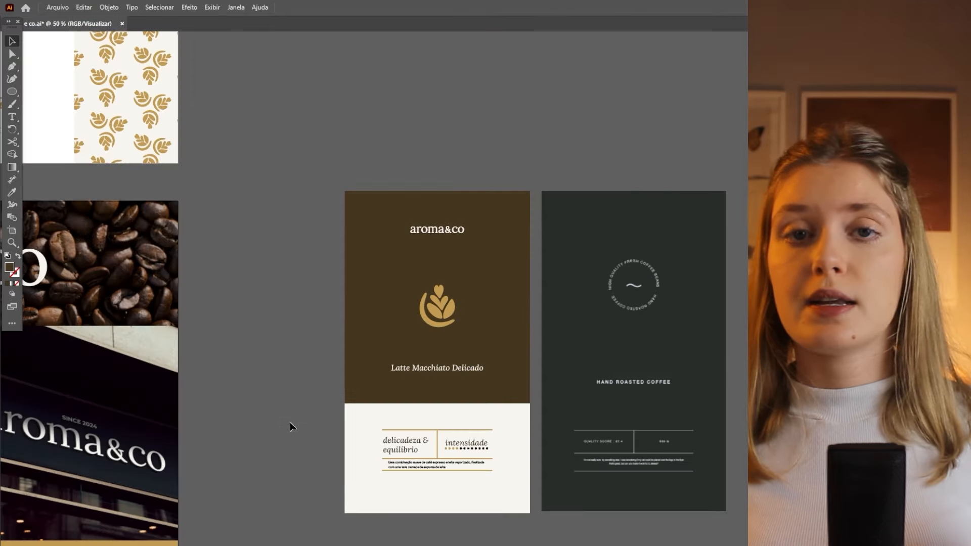
{"action": "left_click_drag", "start_coordinate": [274, 421], "coordinate": [500, 476]}
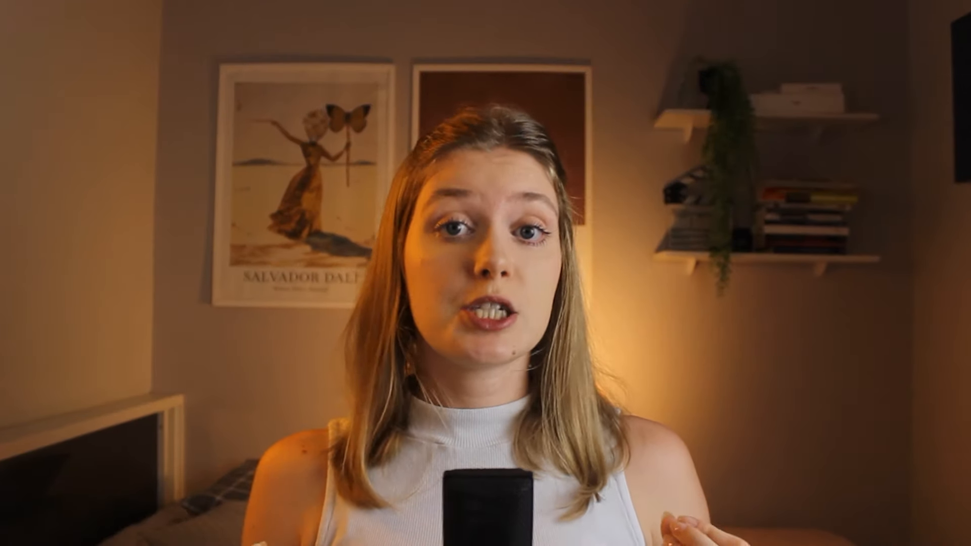